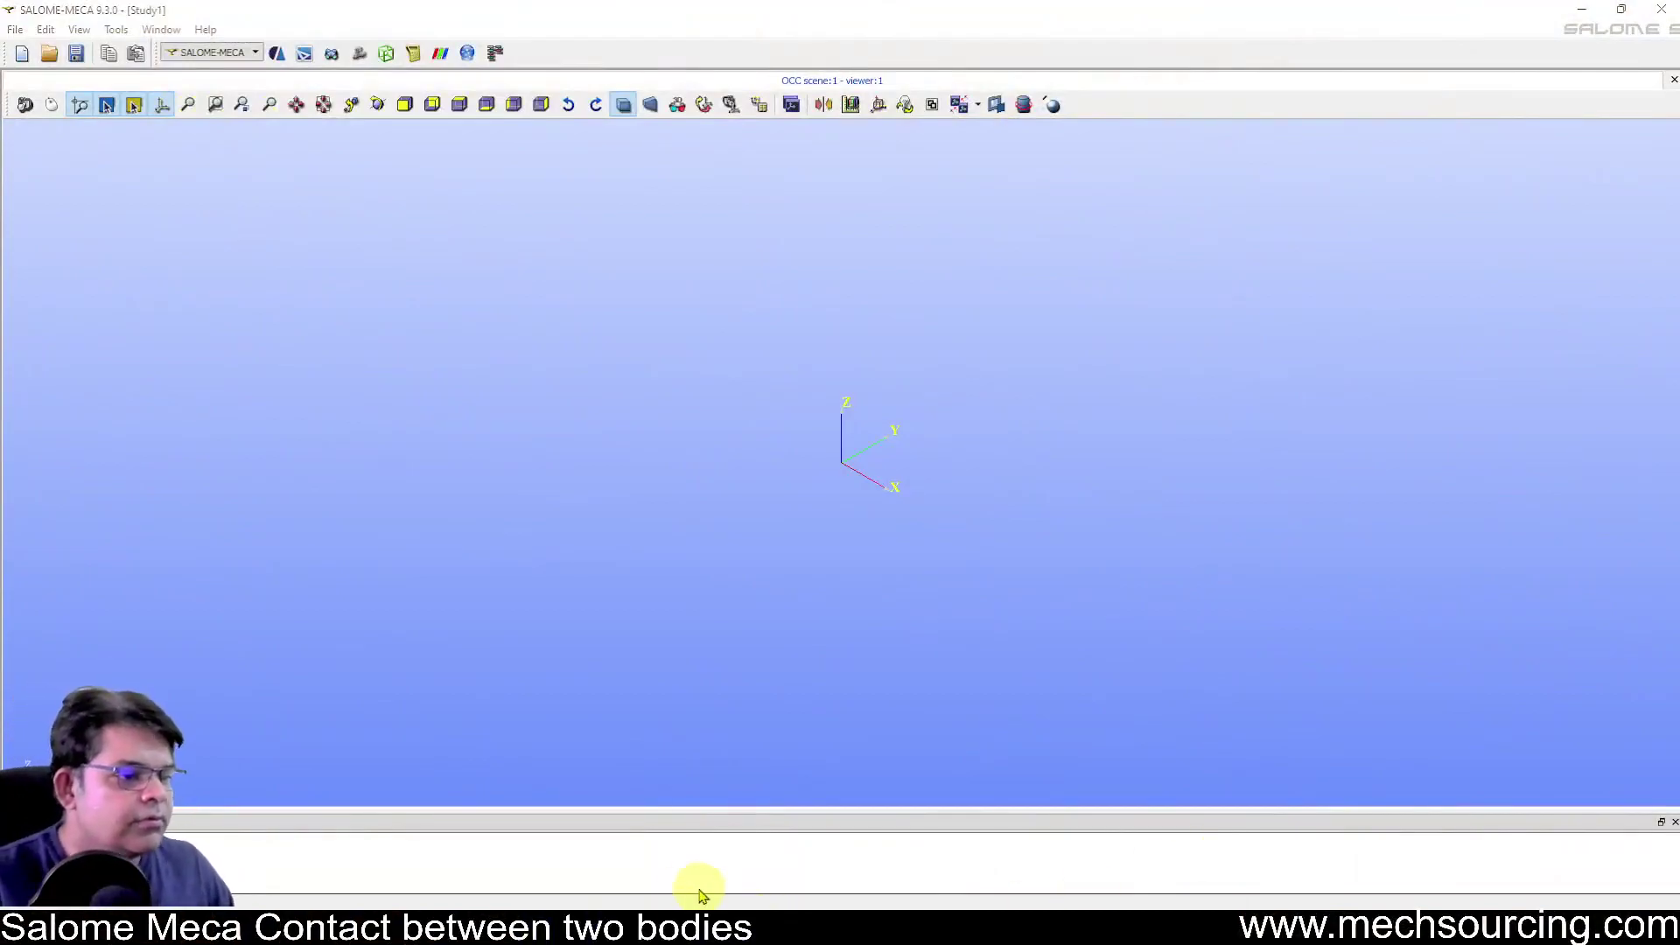
Review the reference picture of the frame and plate assembly, and activate the Geometry module
click(581, 884)
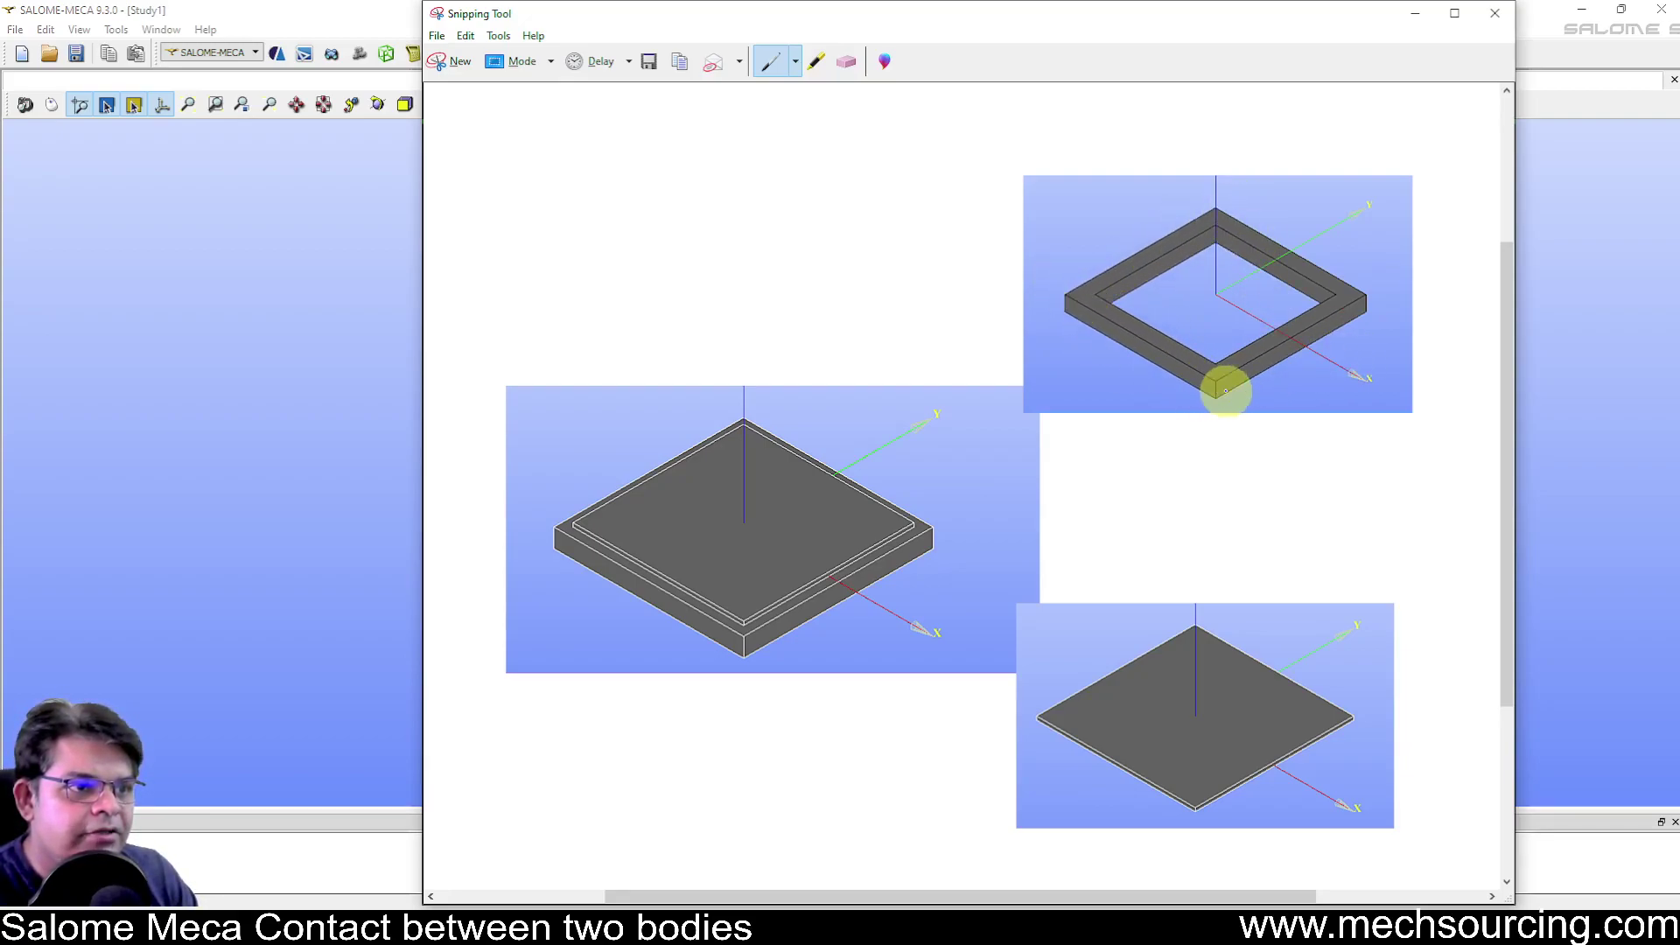
click(1415, 13)
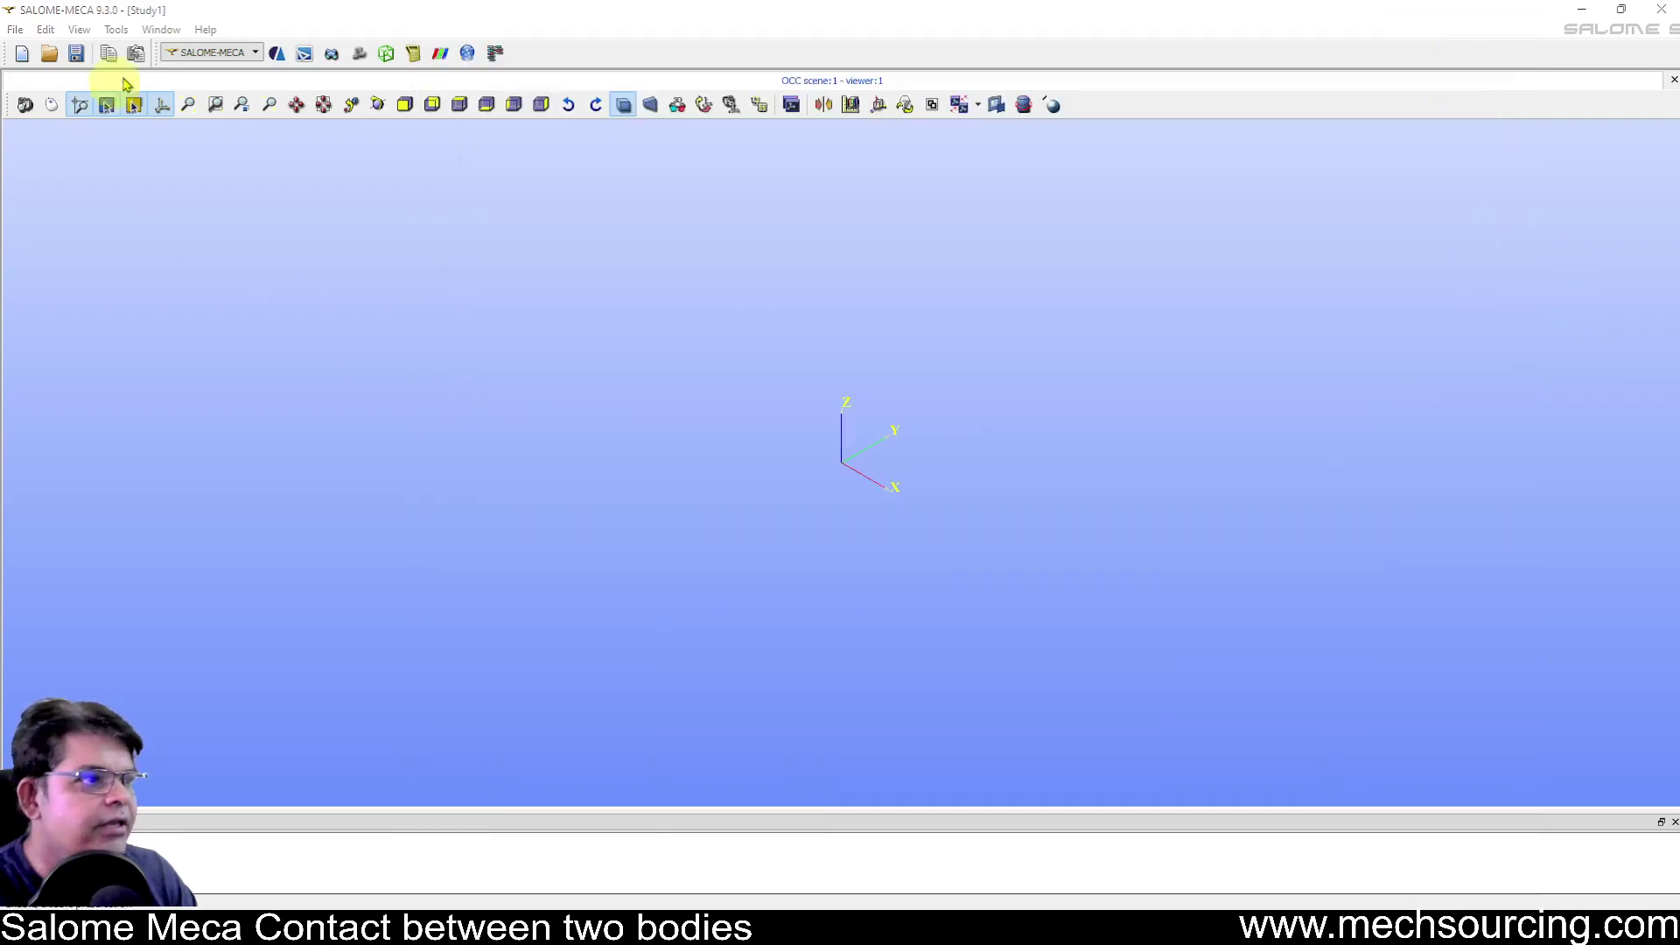
click(212, 53)
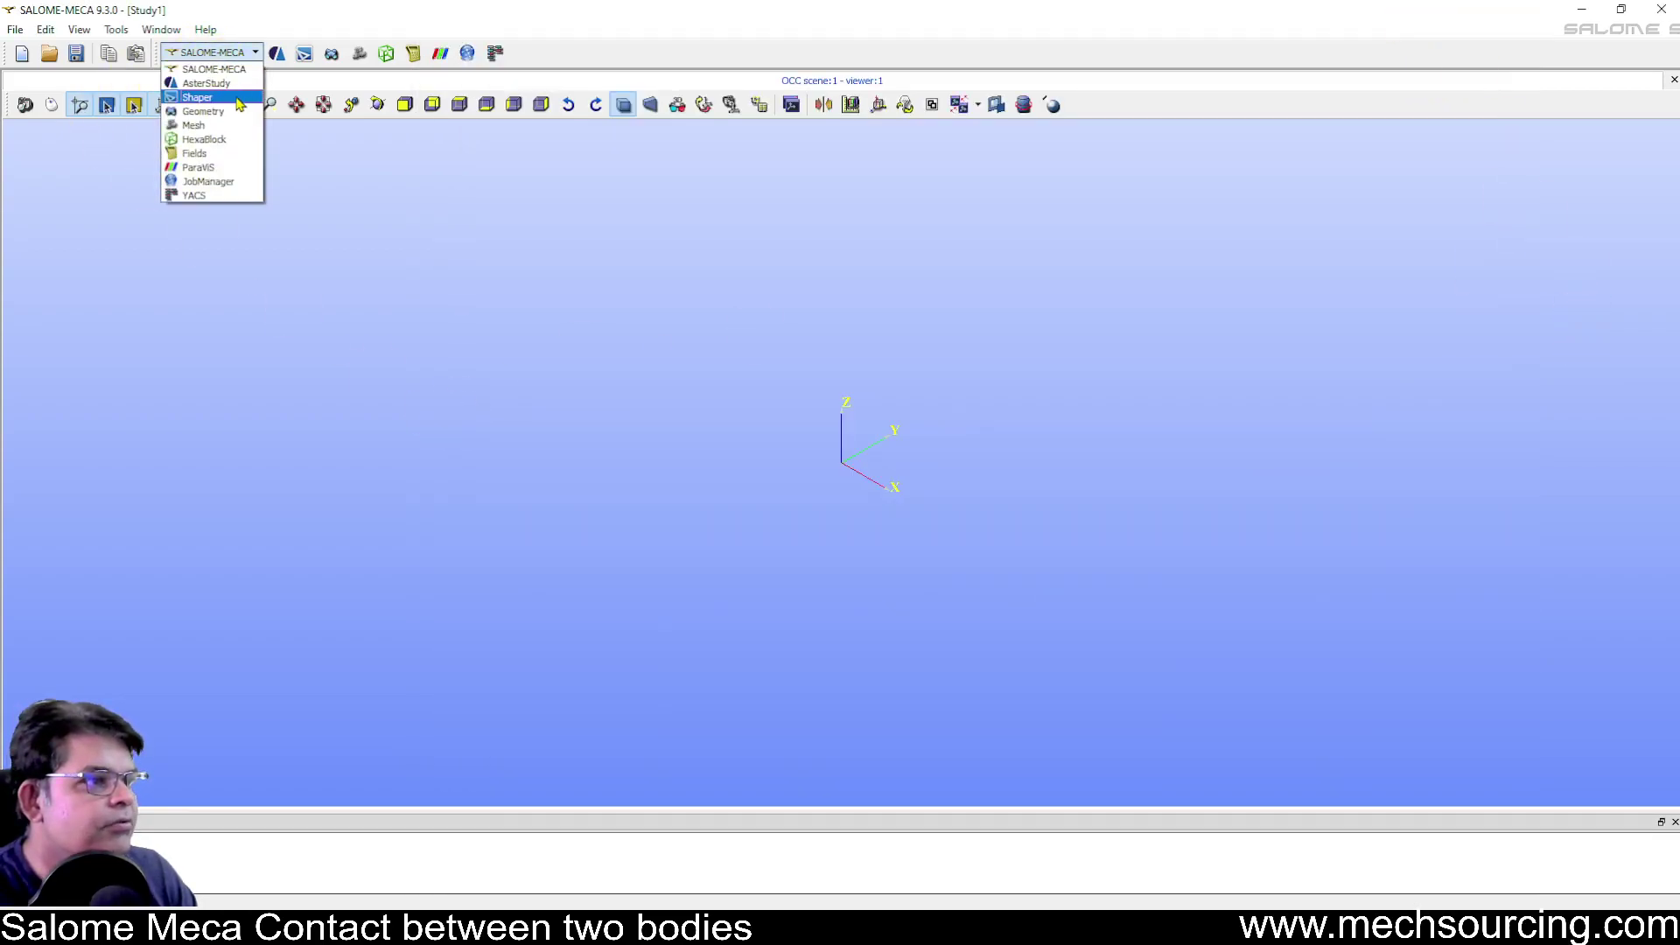
click(210, 112)
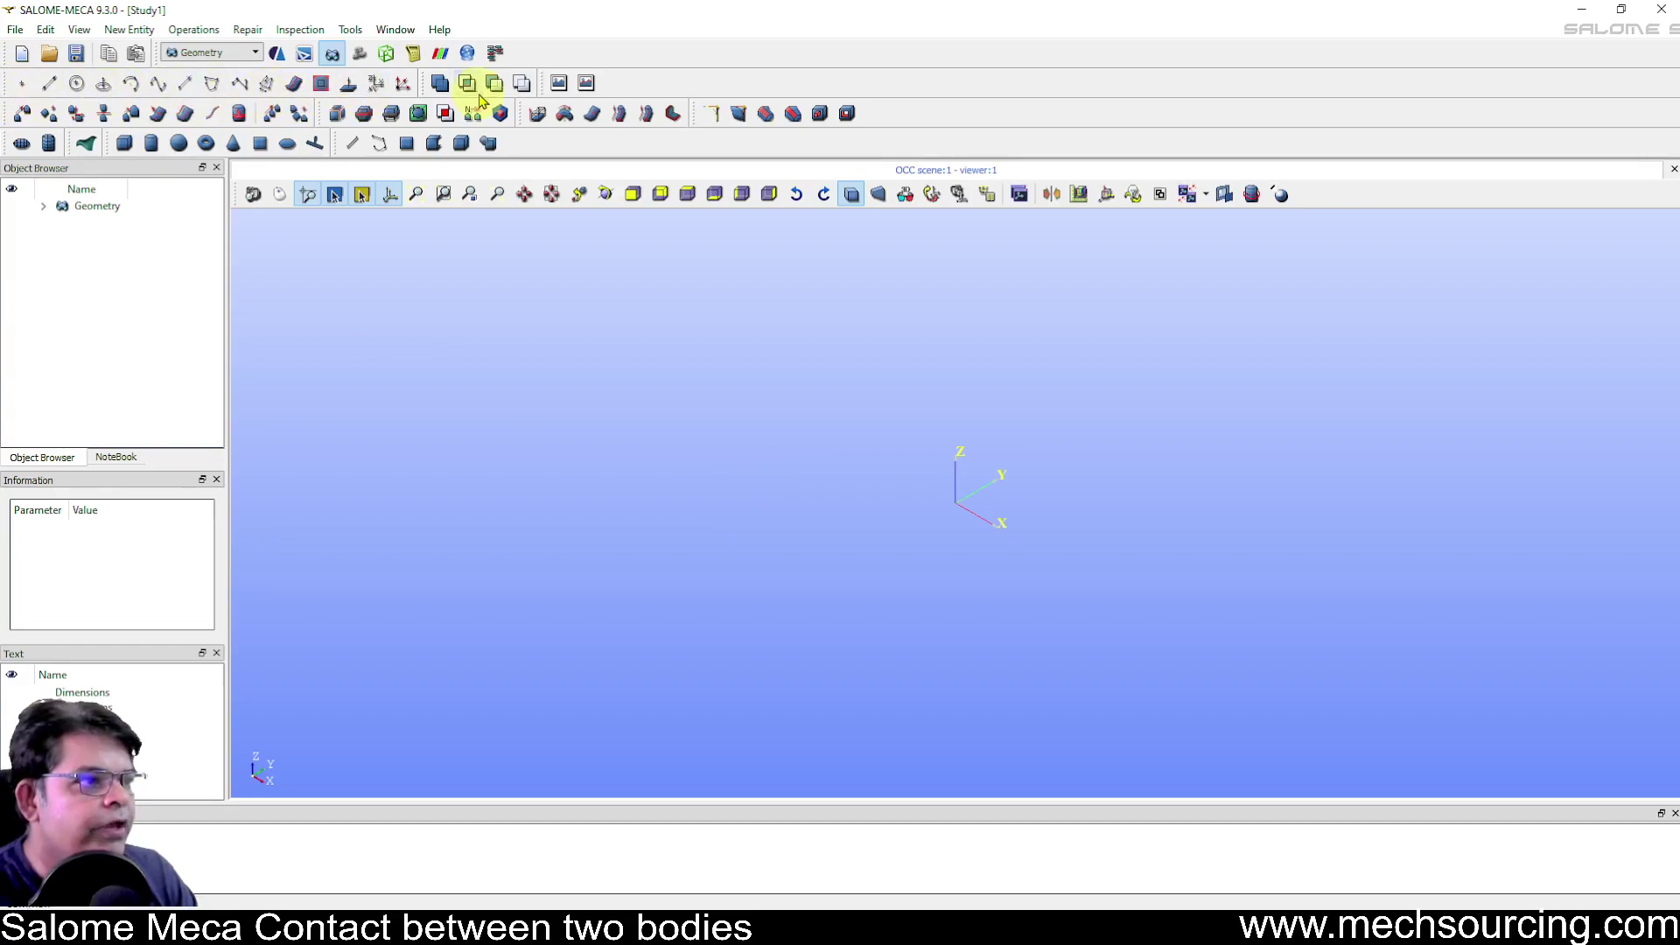
click(129, 30)
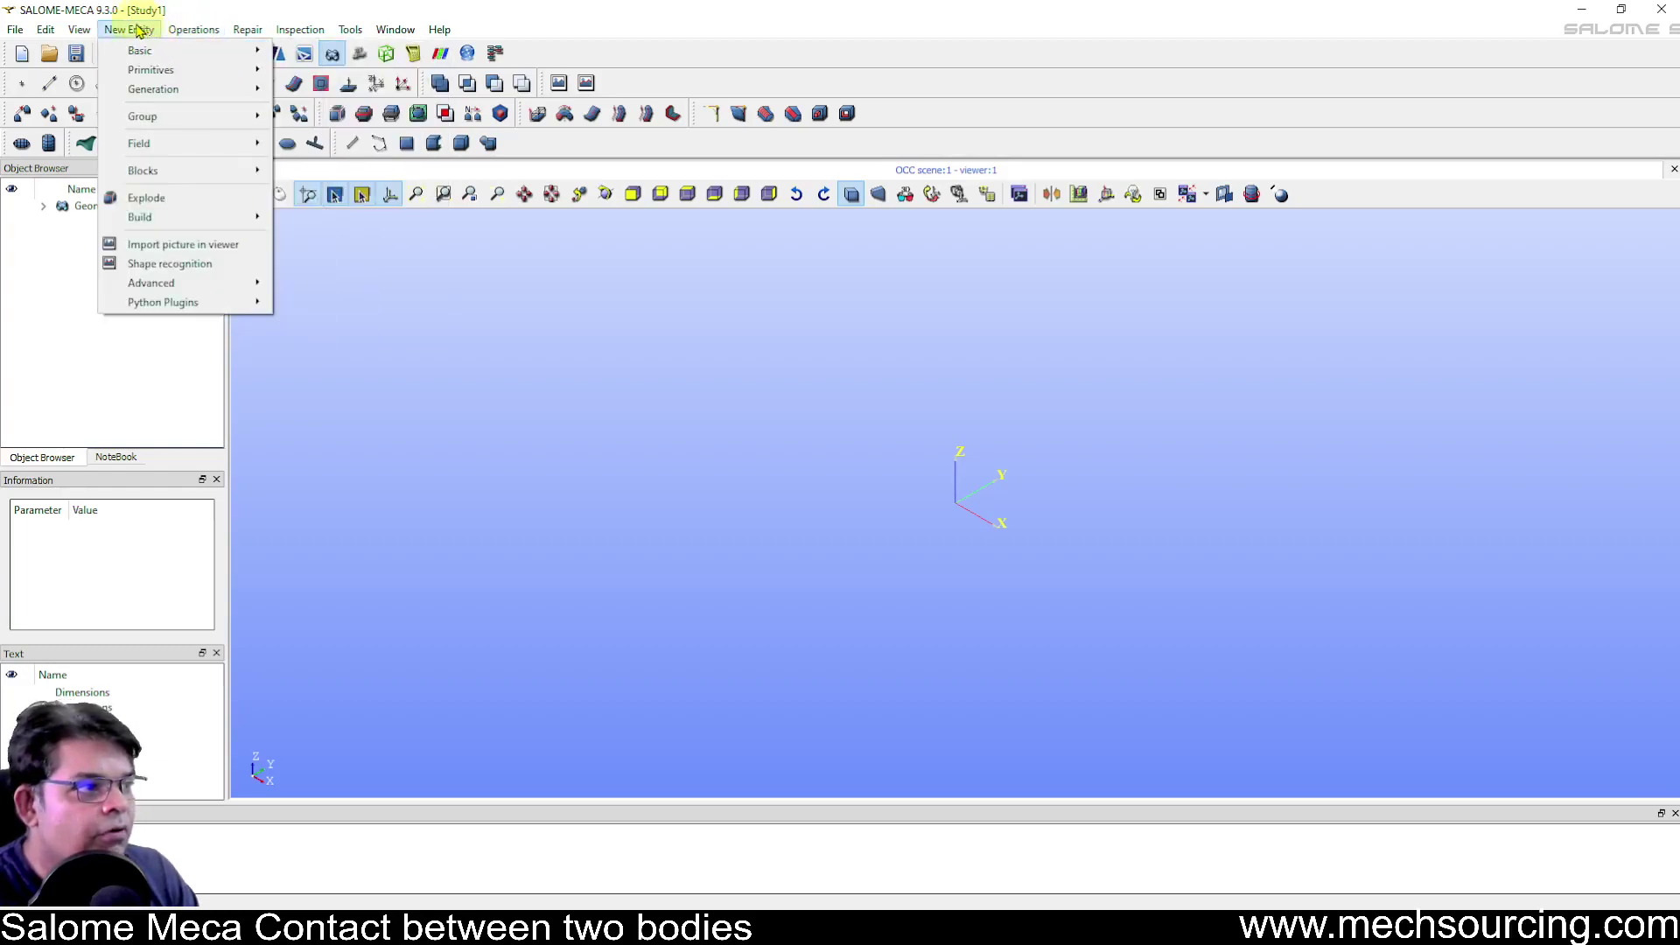
click(700, 9)
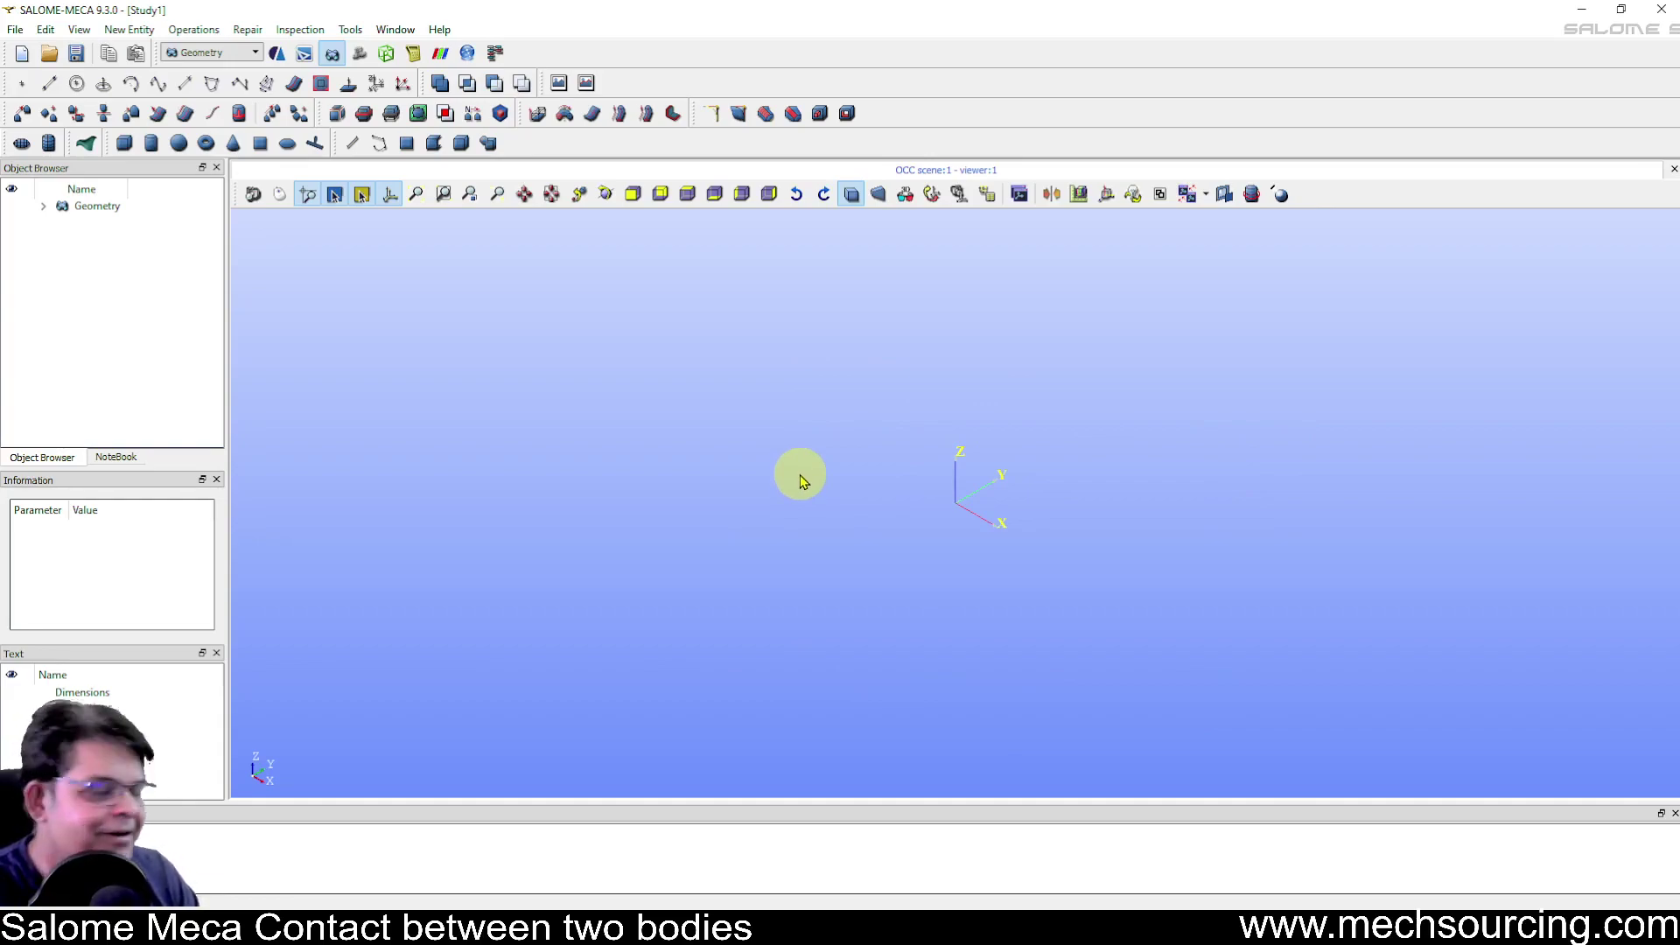
Create a 2D sketch rectangle in the global coordinate system from corner (-5, -5) to corner (5, 5)
click(212, 84)
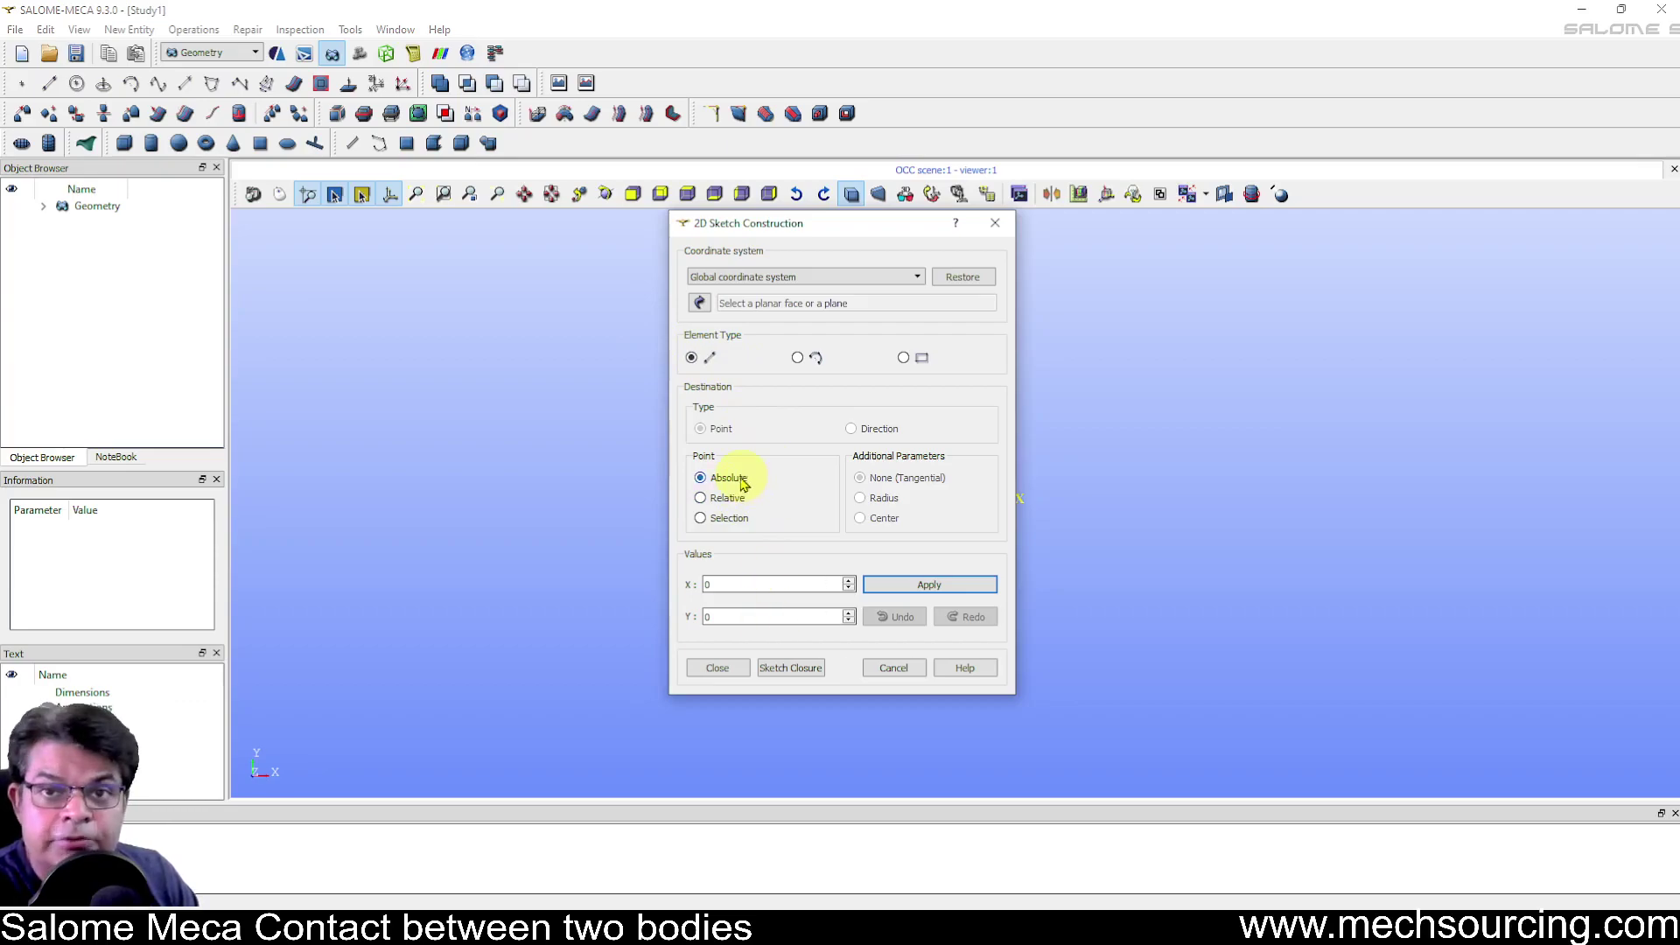
click(902, 357)
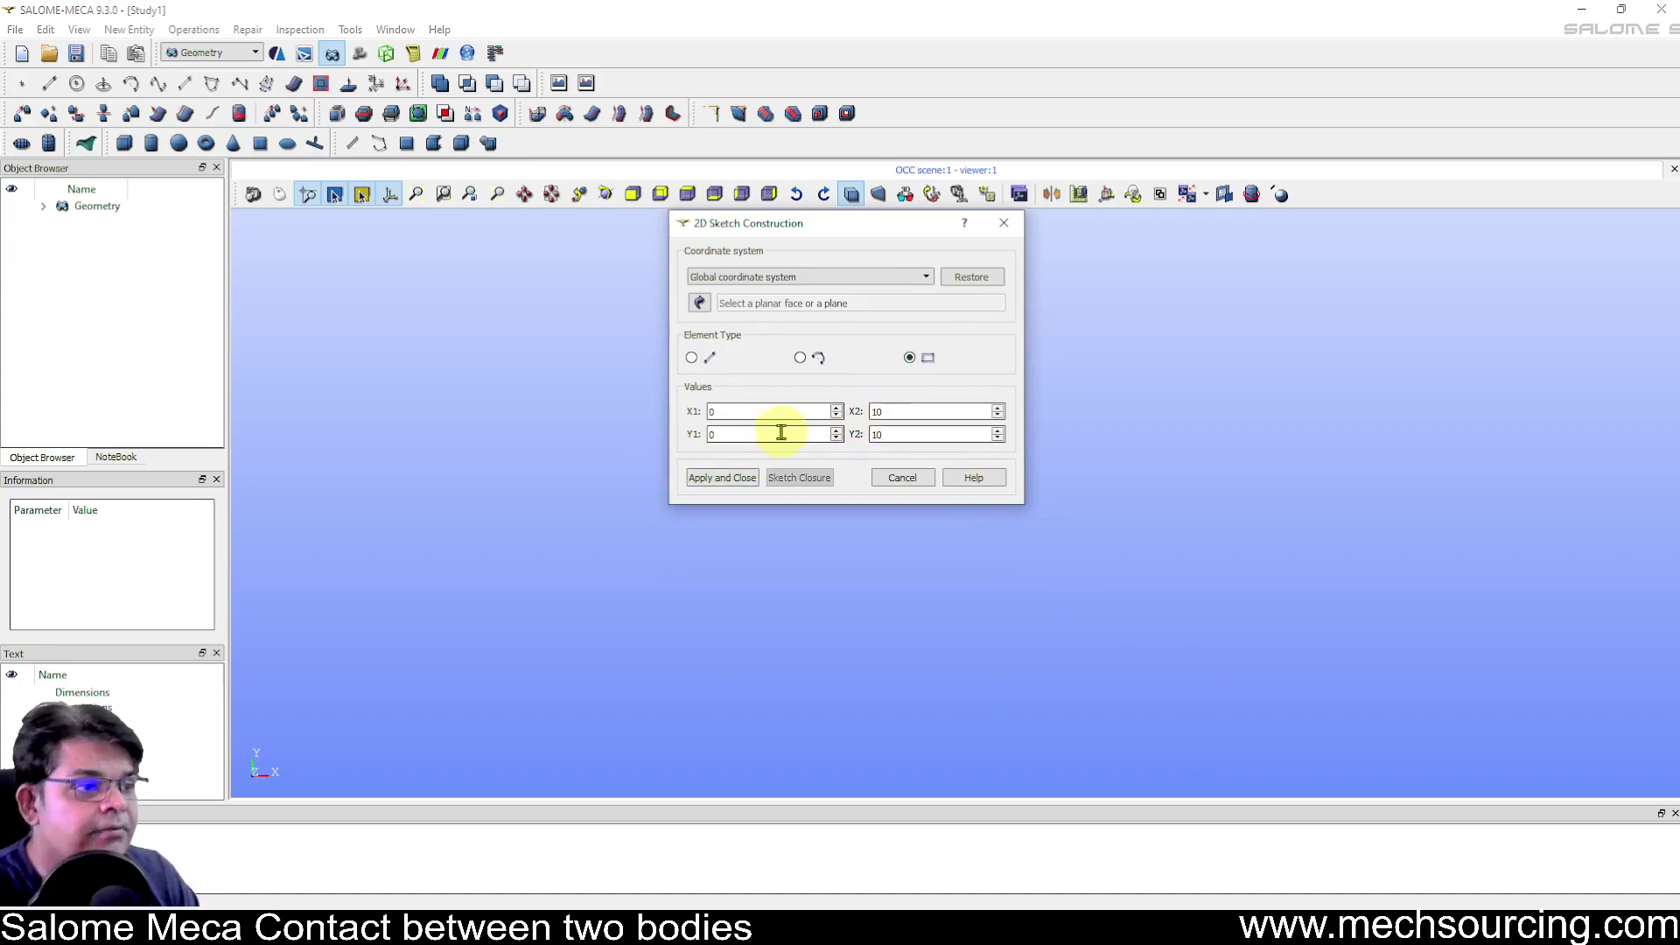
double_click(711, 412)
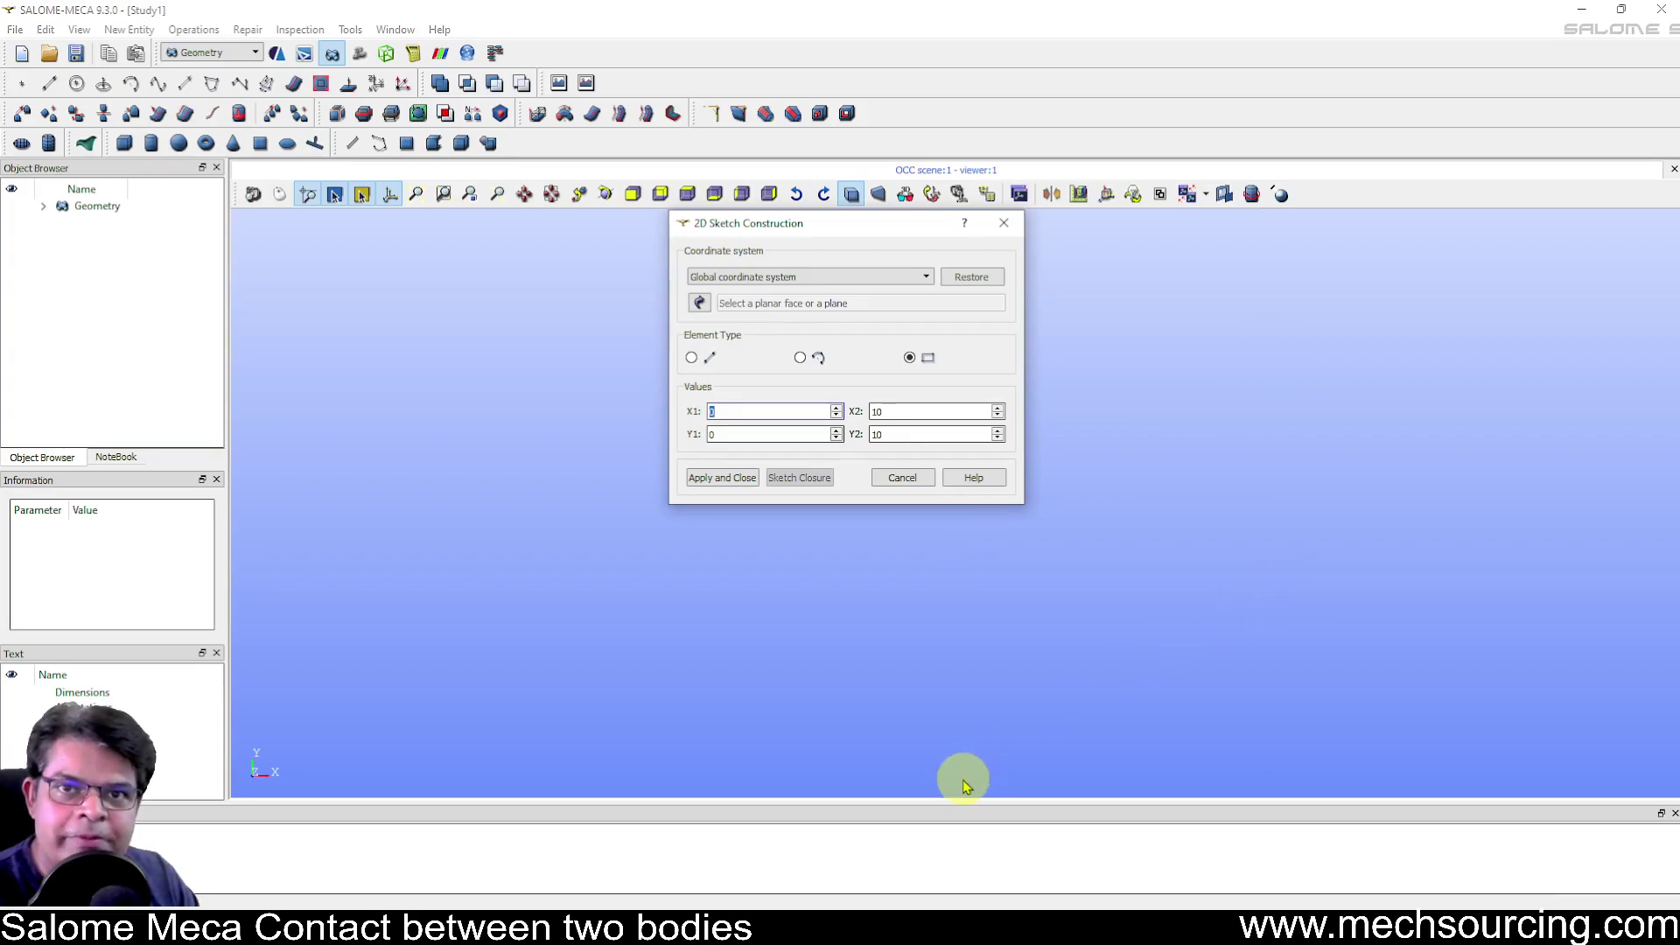
text(-5)
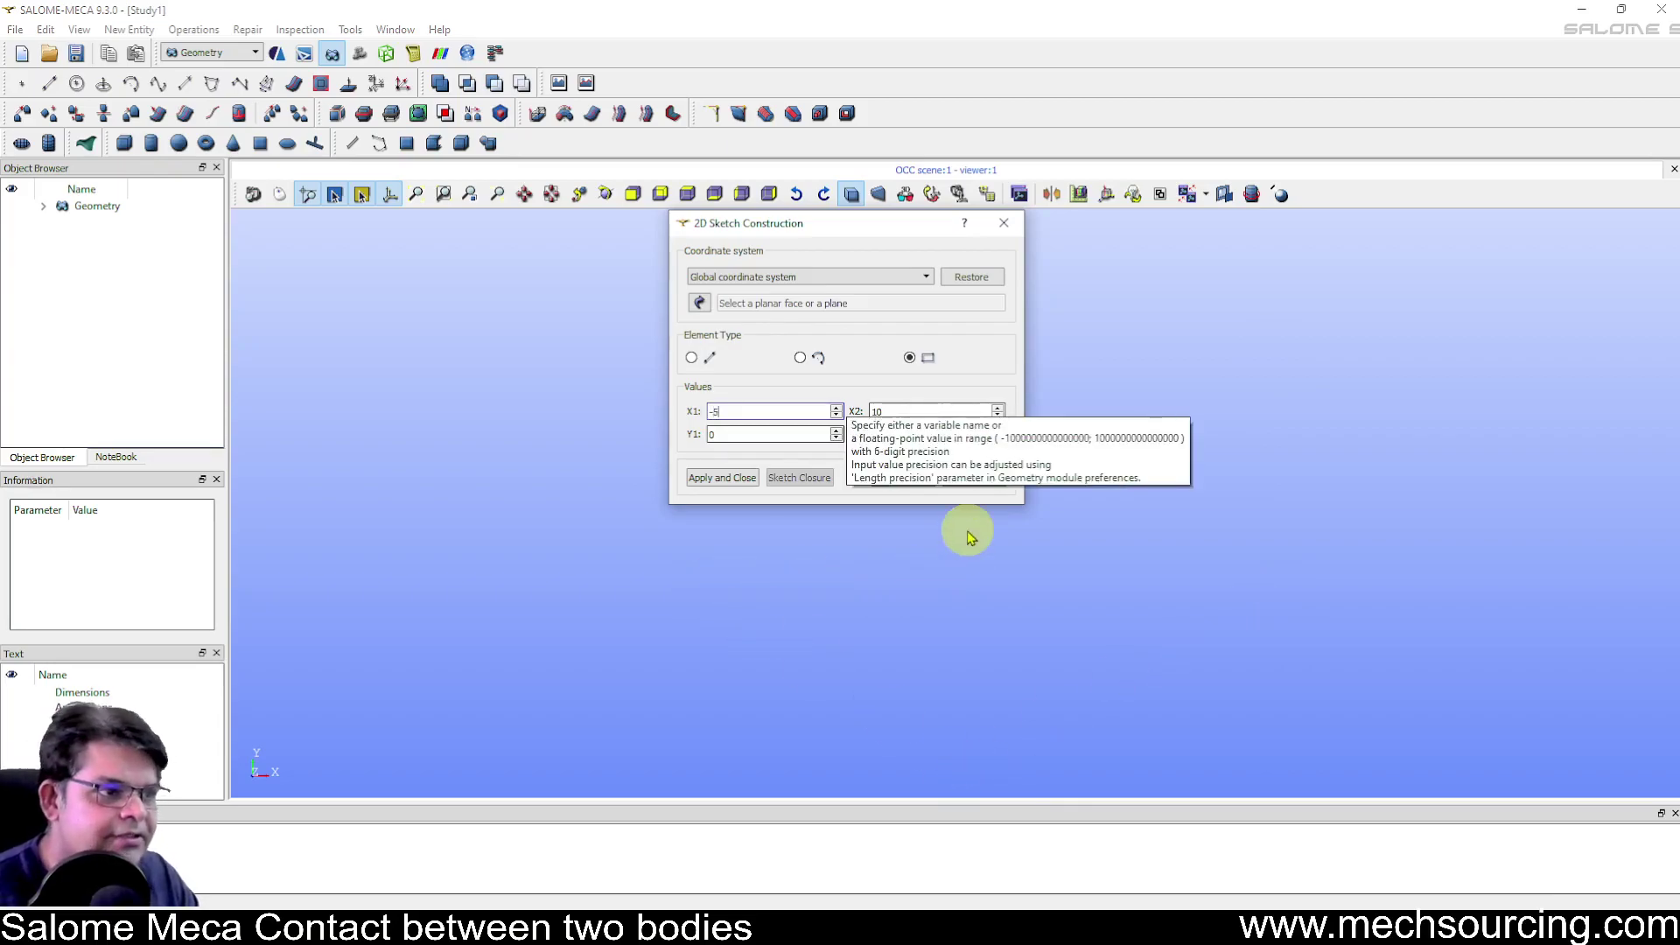
key(Tab)
text(-5)
key(Tab)
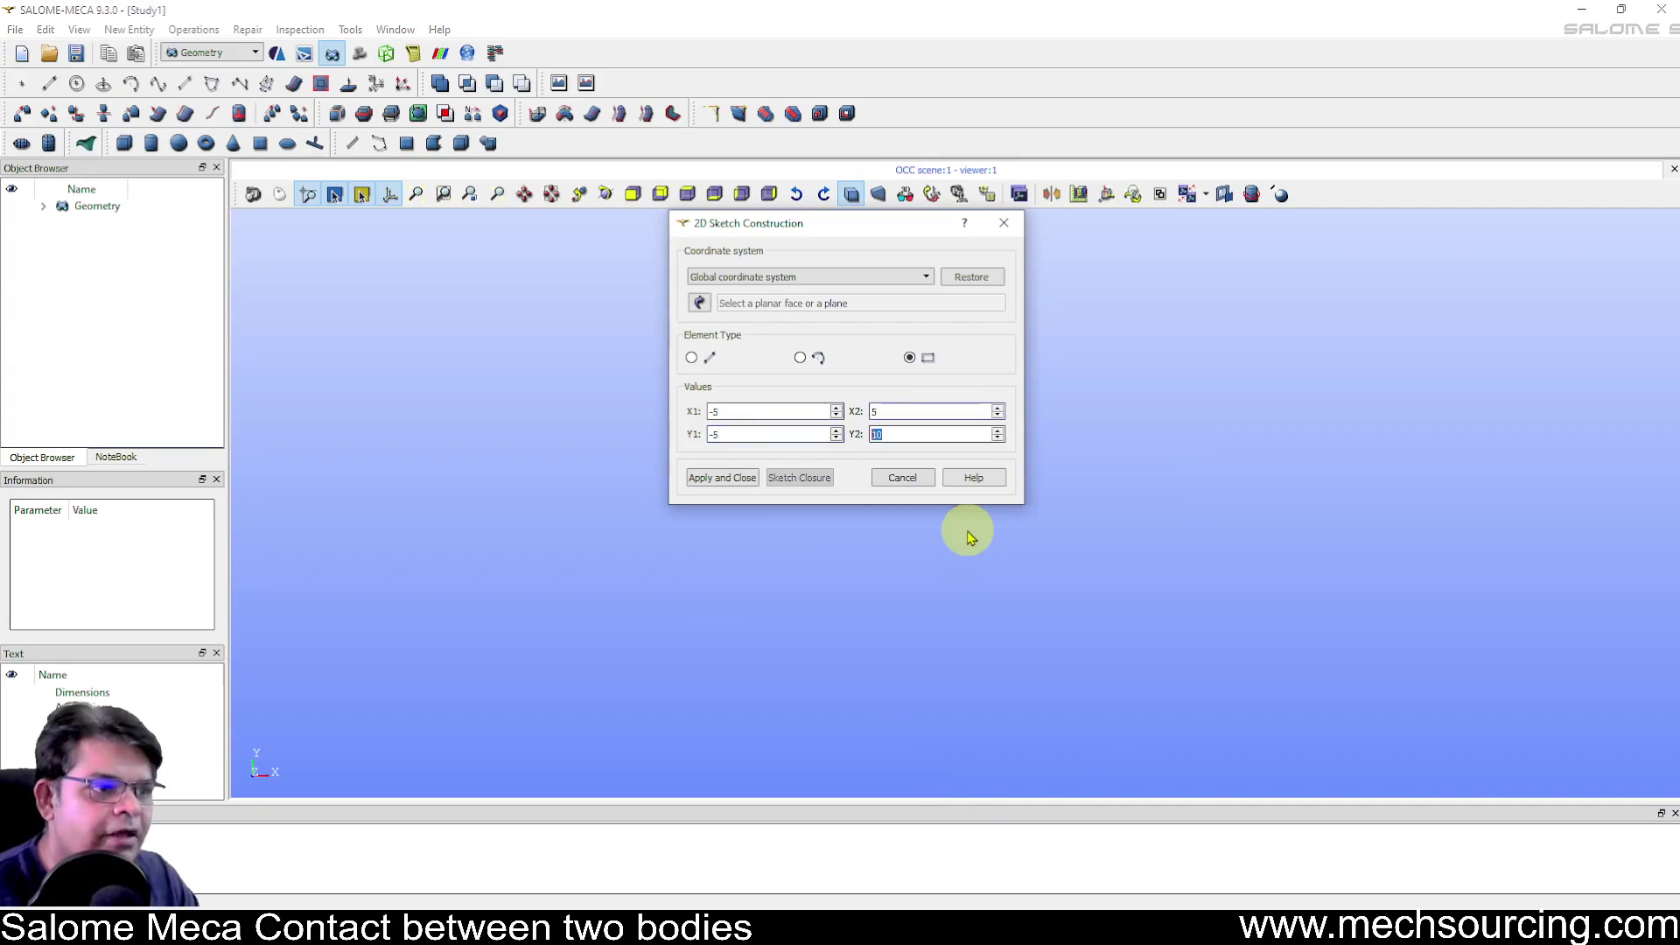
click(733, 483)
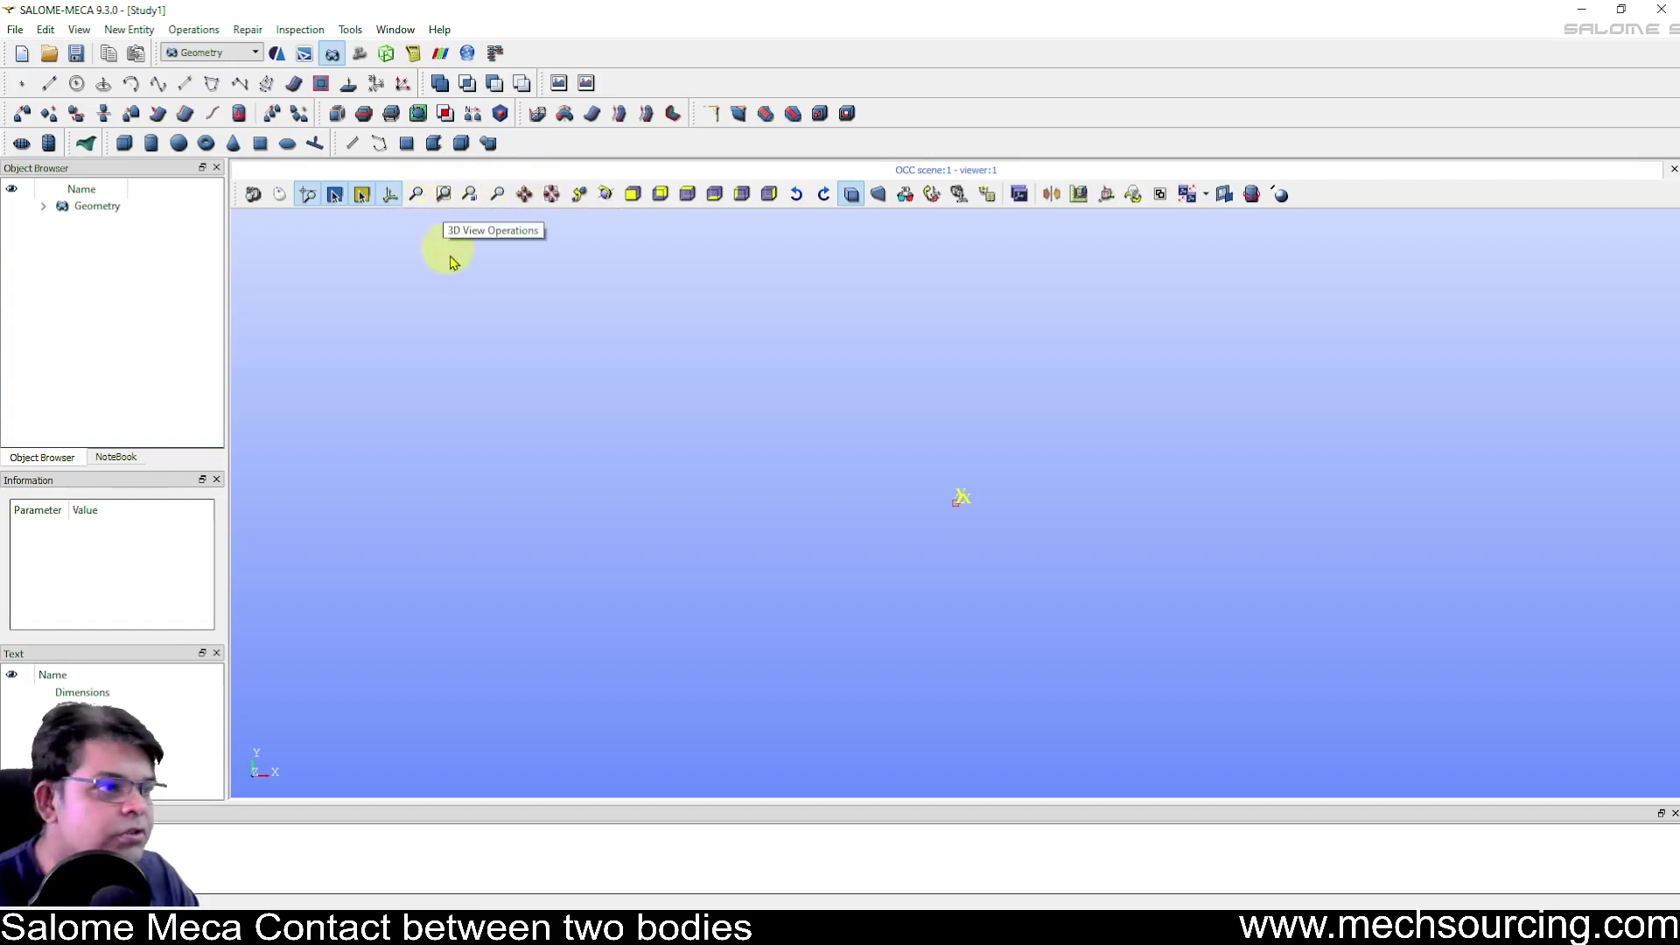
Fit the sketched square in the view and compare it with the frame in the reference picture
click(417, 196)
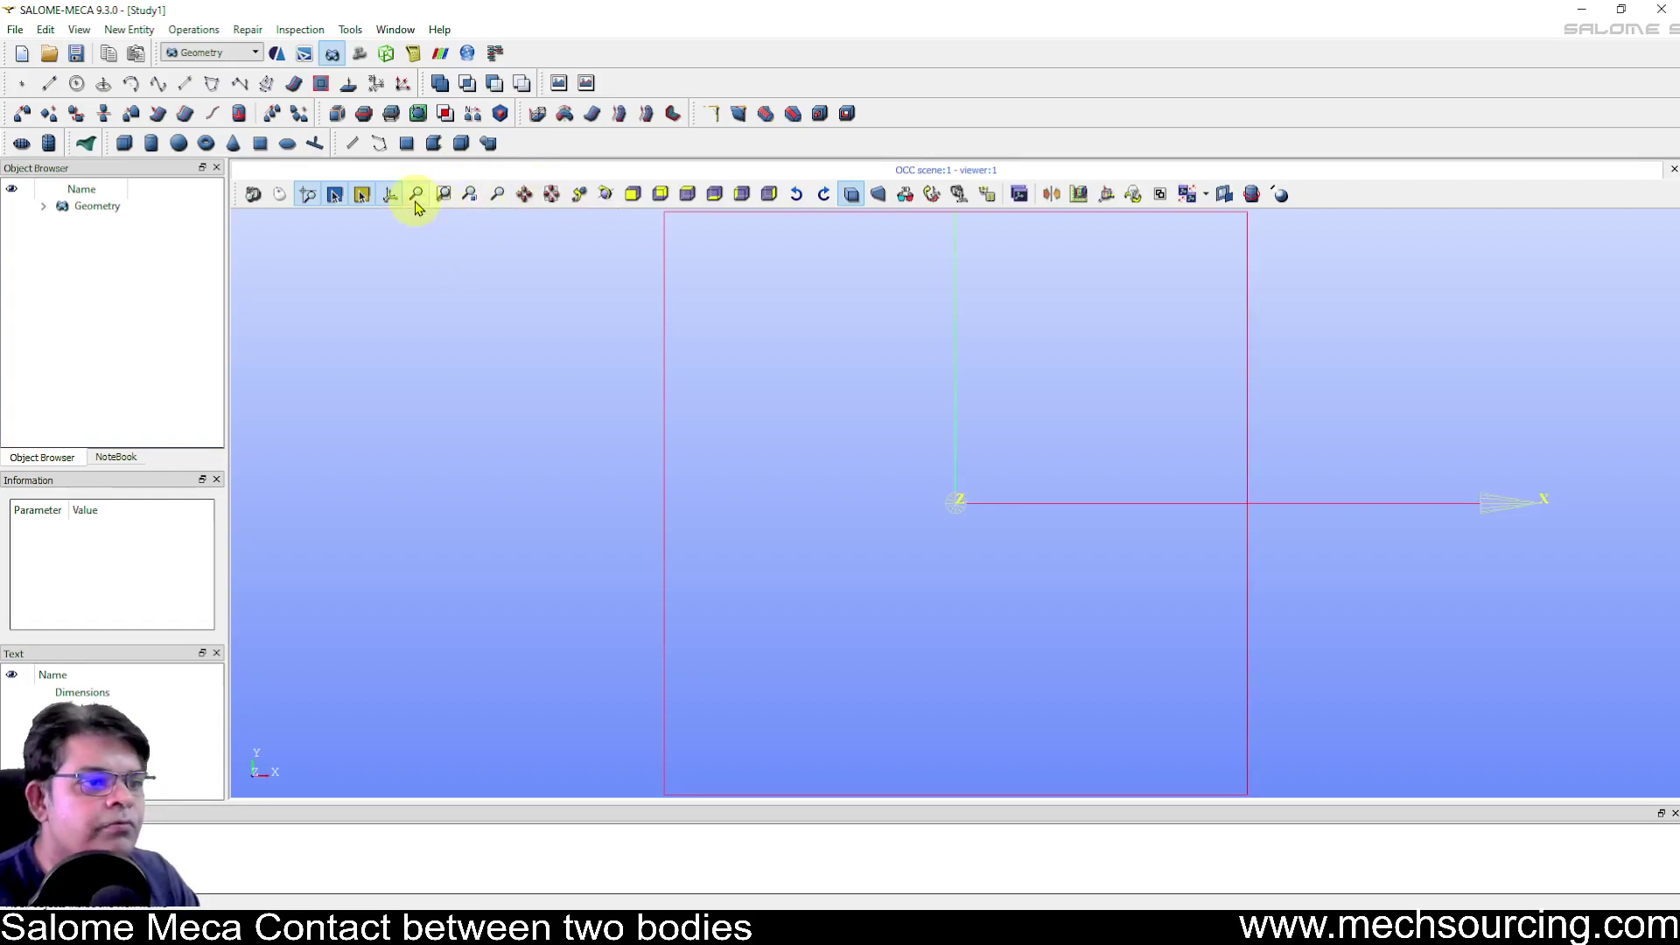
scroll(517, 402, down, 3)
scroll(600, 495, up, 3)
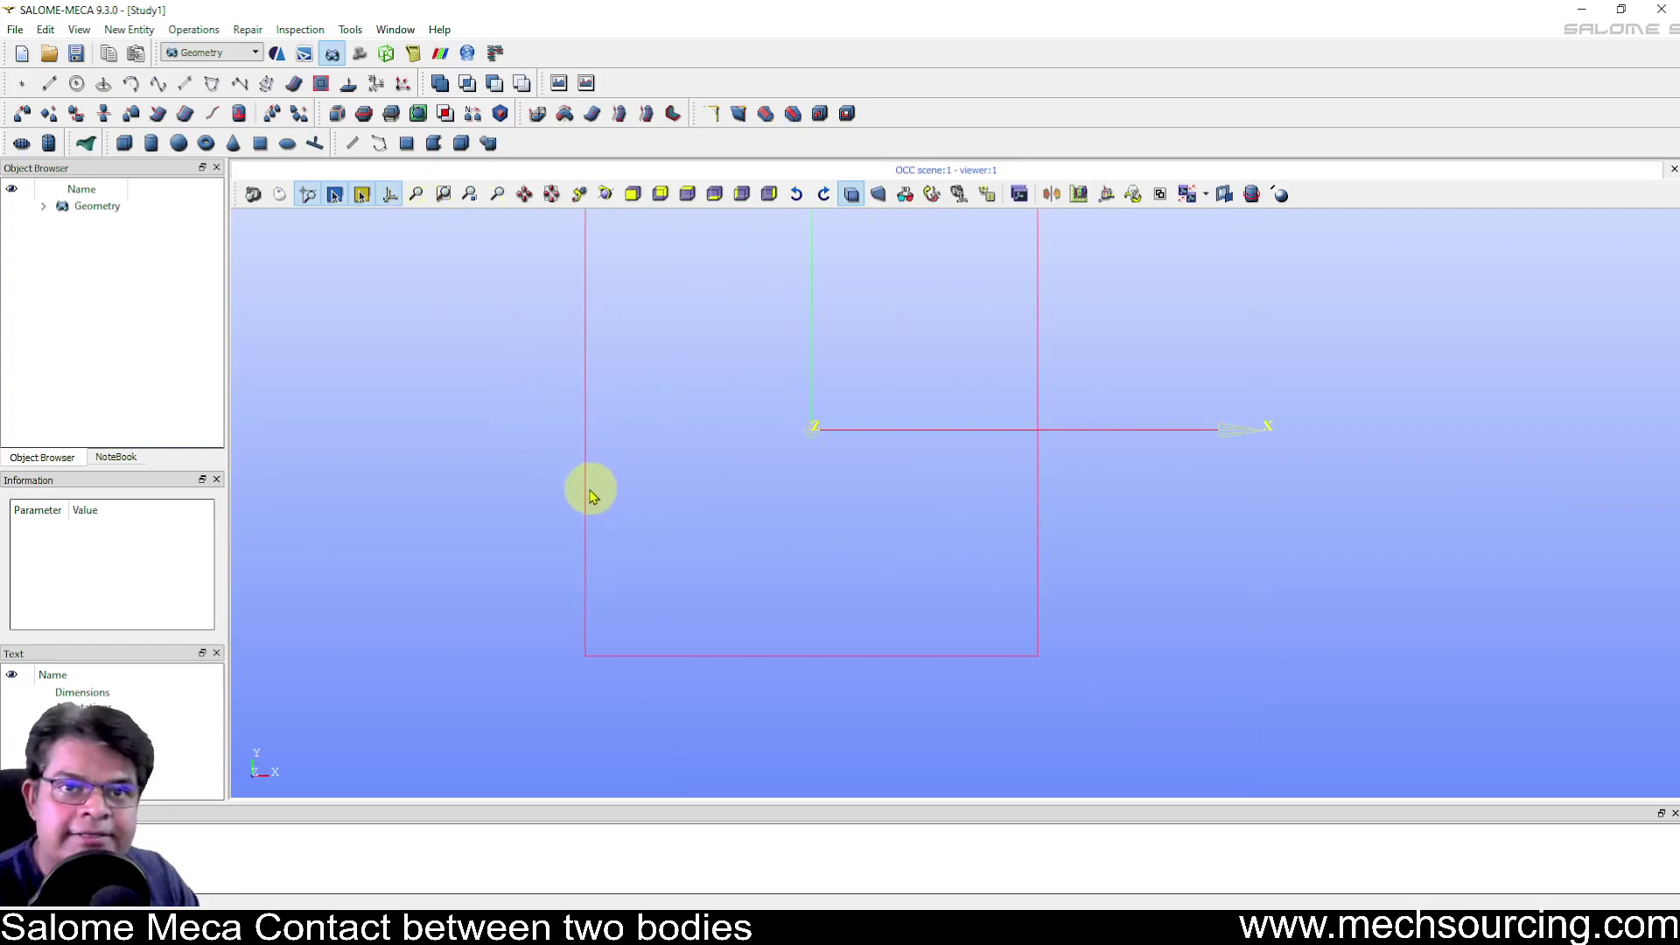
scroll(511, 547, down, 2)
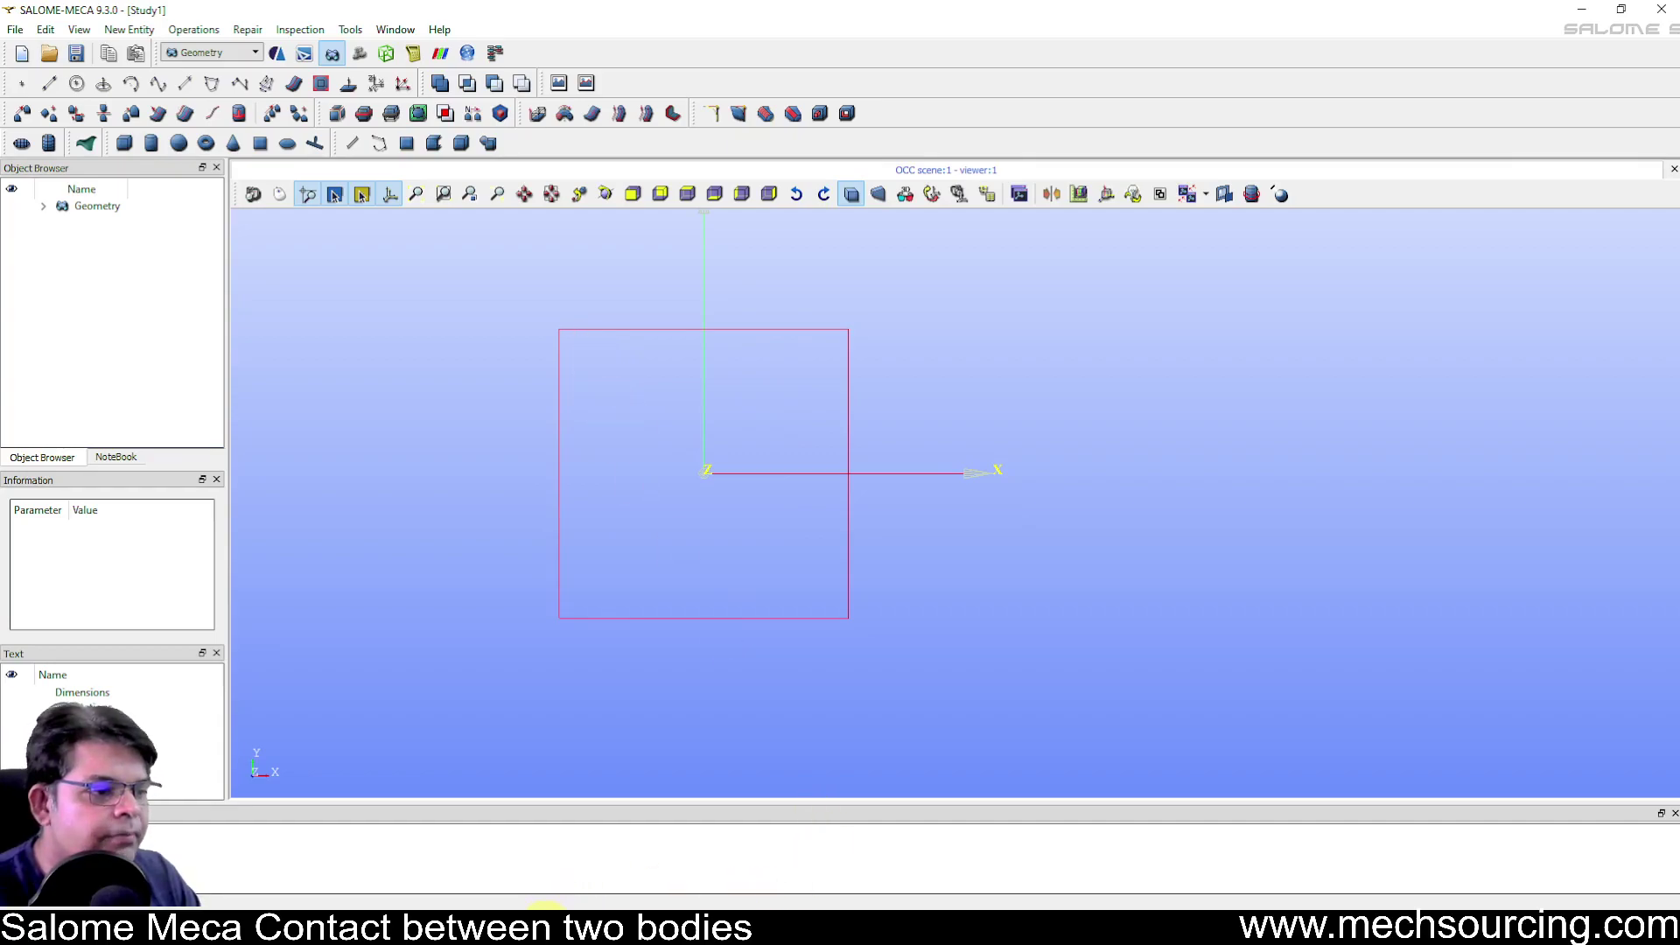
click(544, 909)
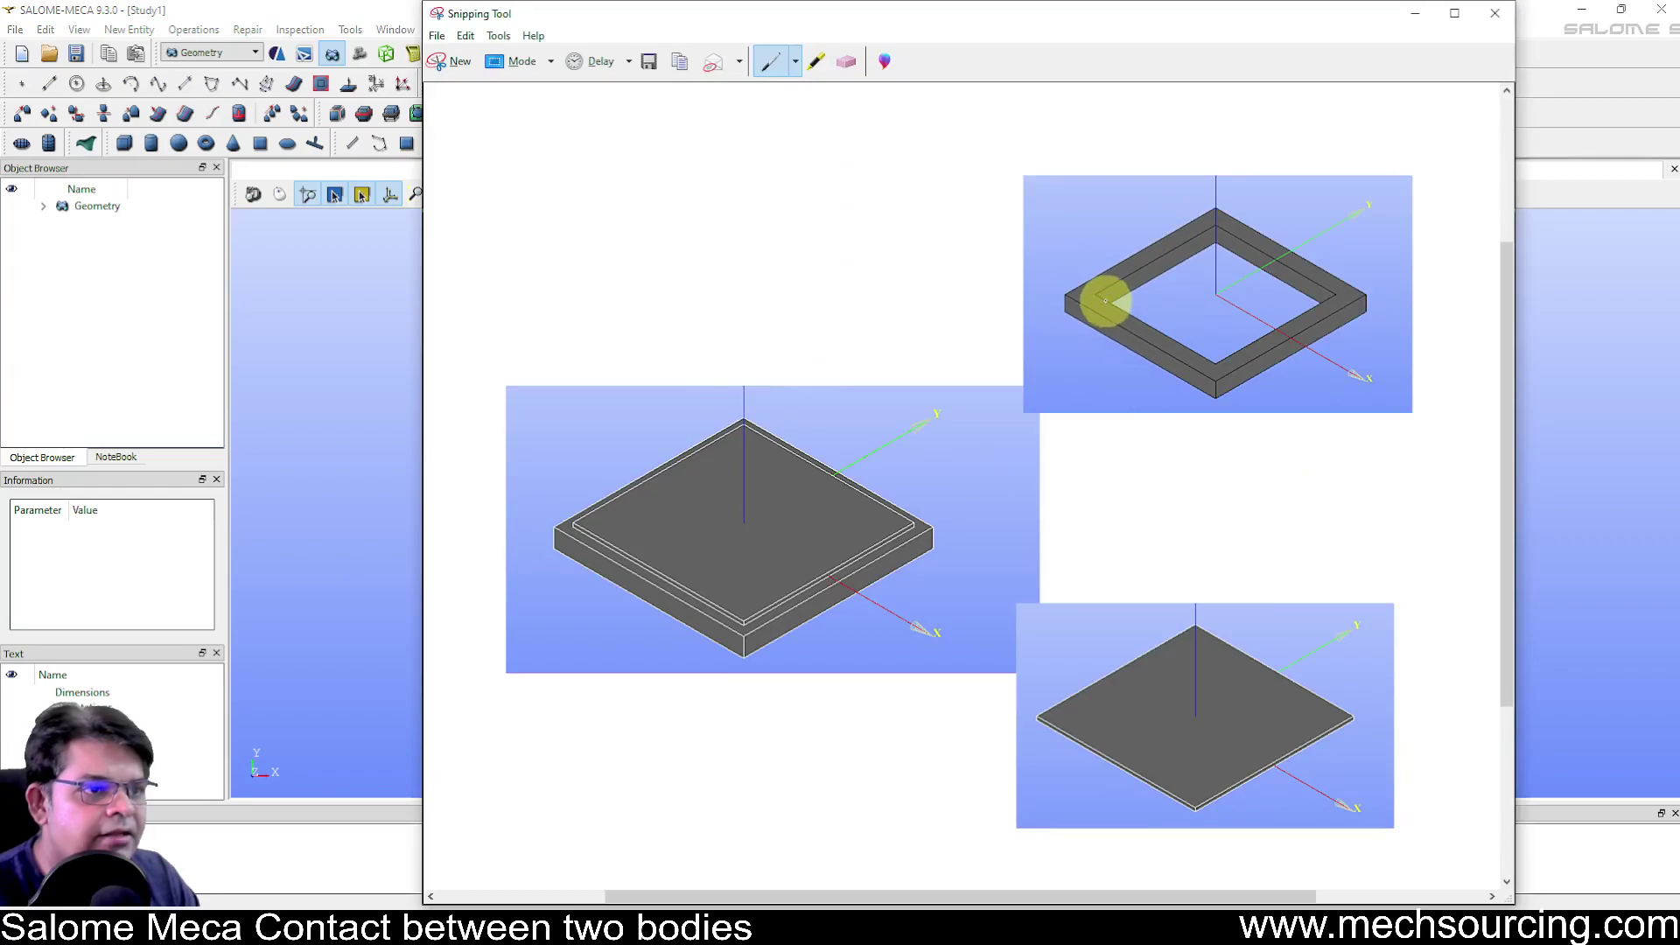
click(1411, 18)
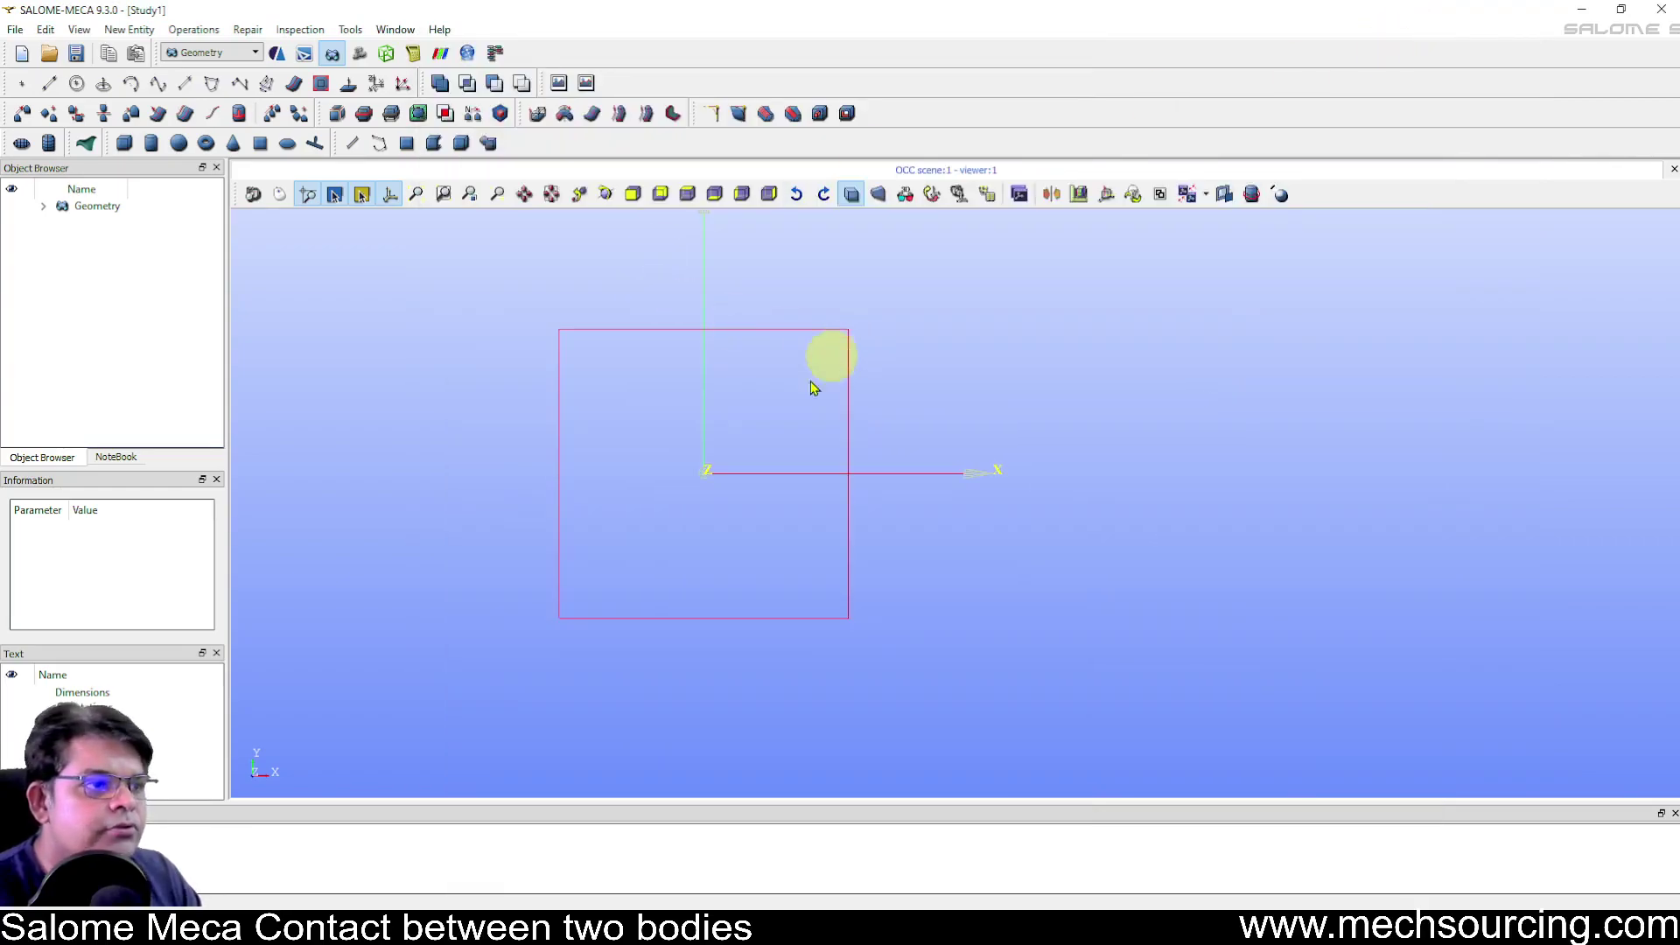
Define a second 2D sketch rectangle inside the first, from corner (-4, -4) to corner (4, 4)
click(213, 88)
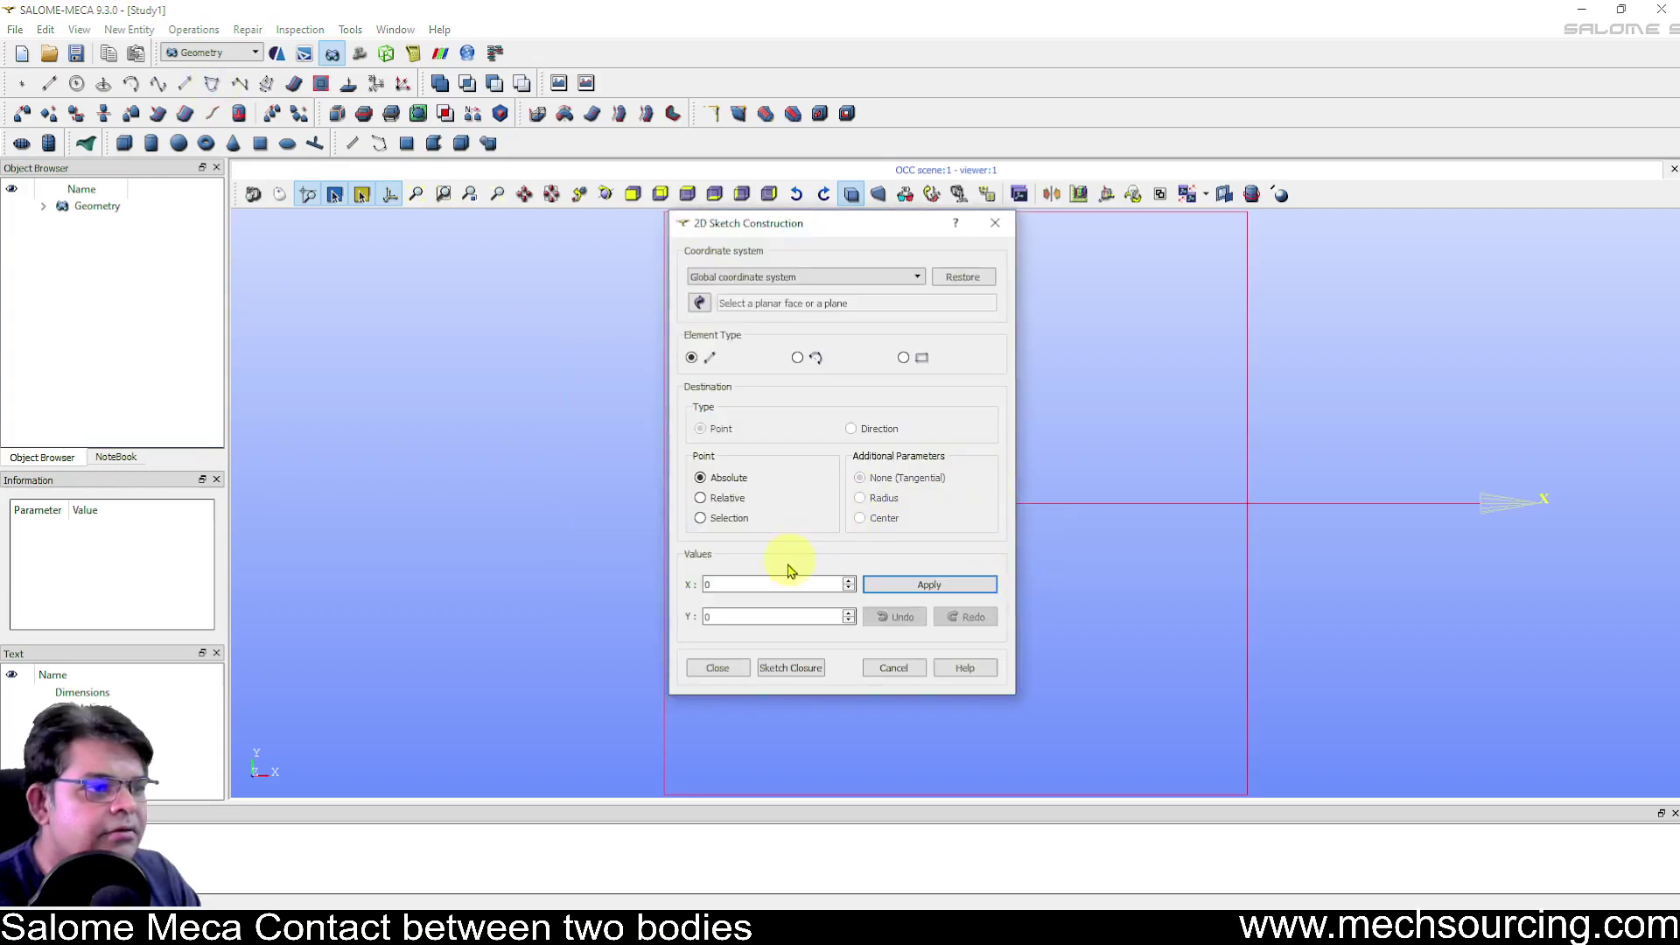
click(903, 357)
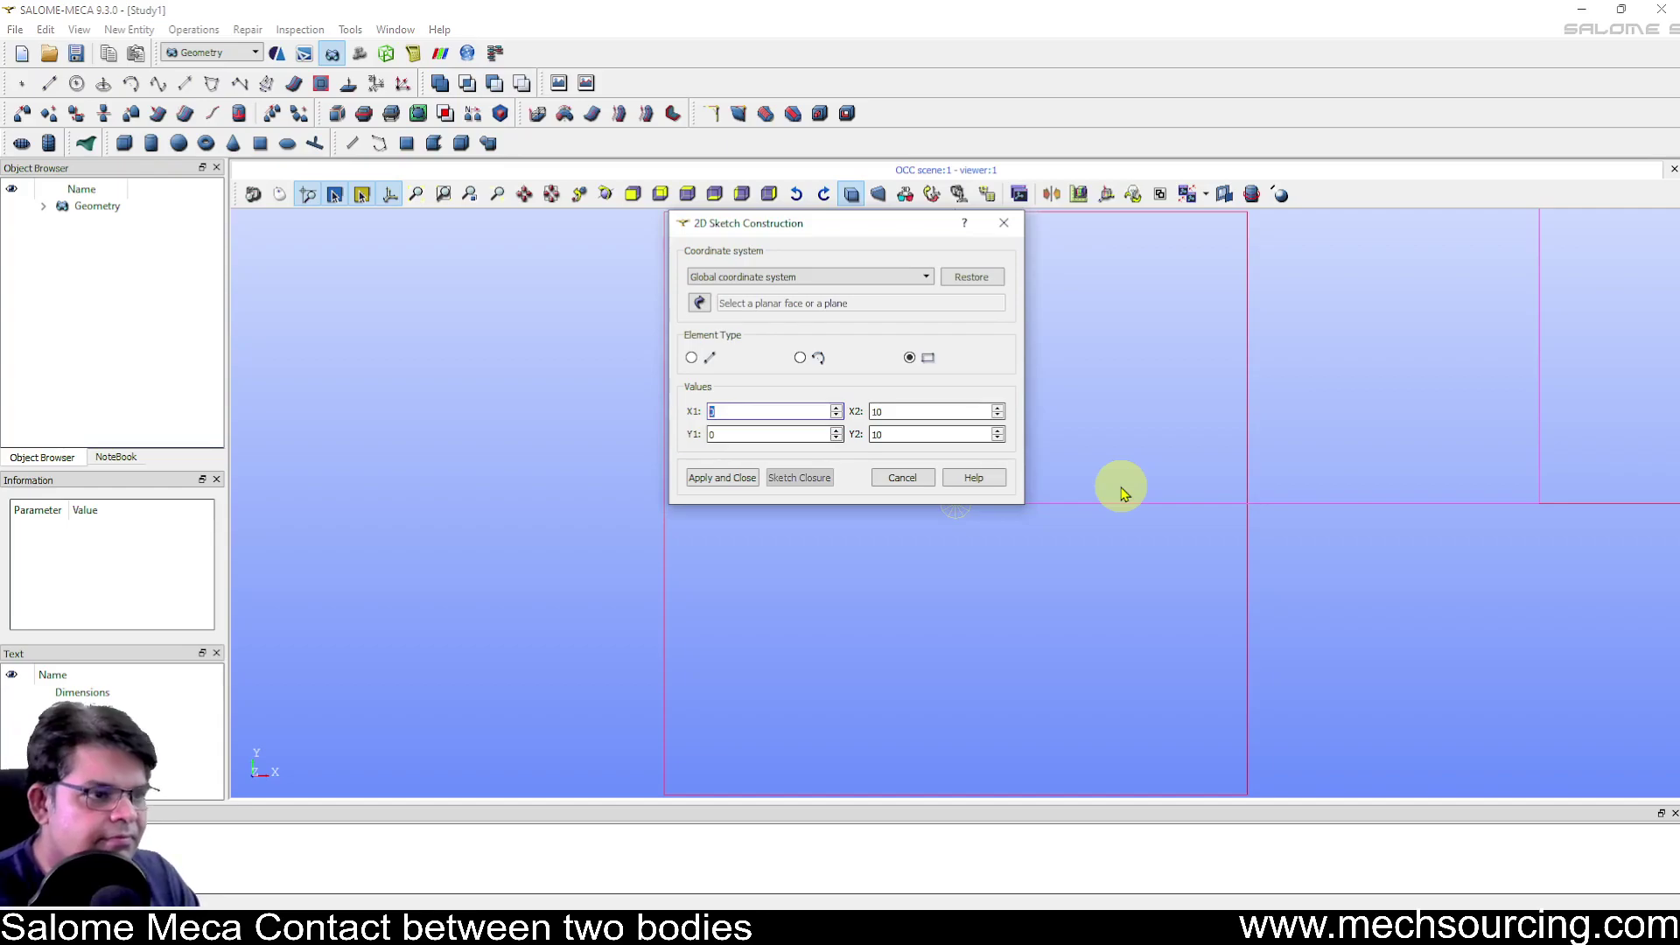
text(4)
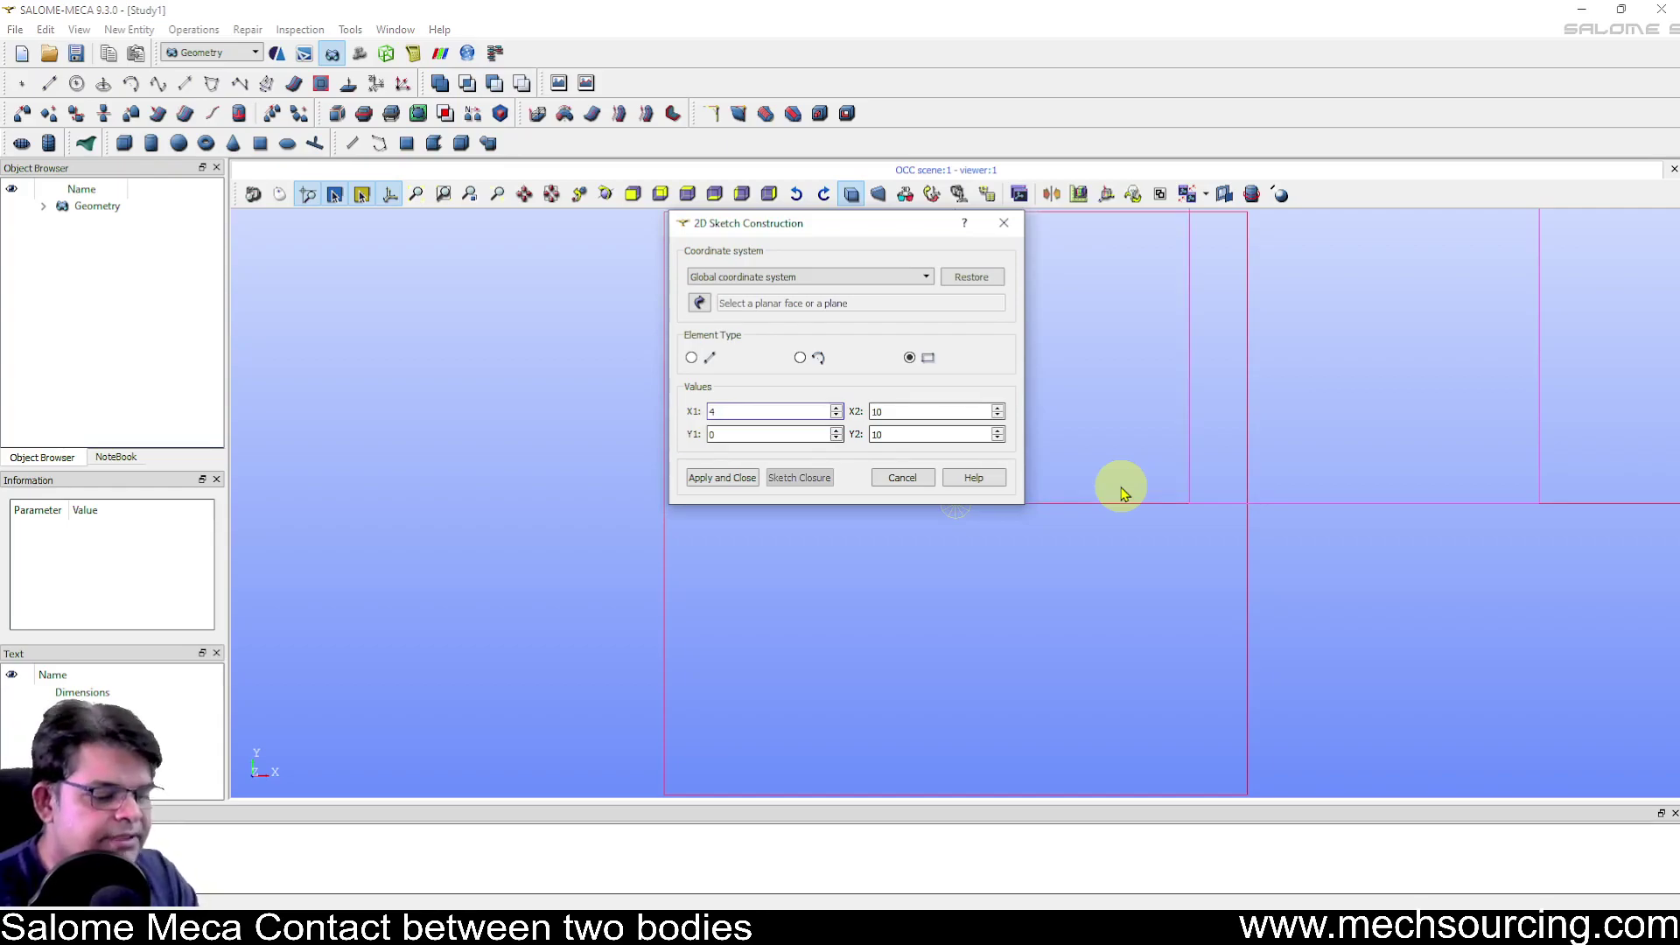
key(BackSpace)
text(-74)
key(BackSpace)
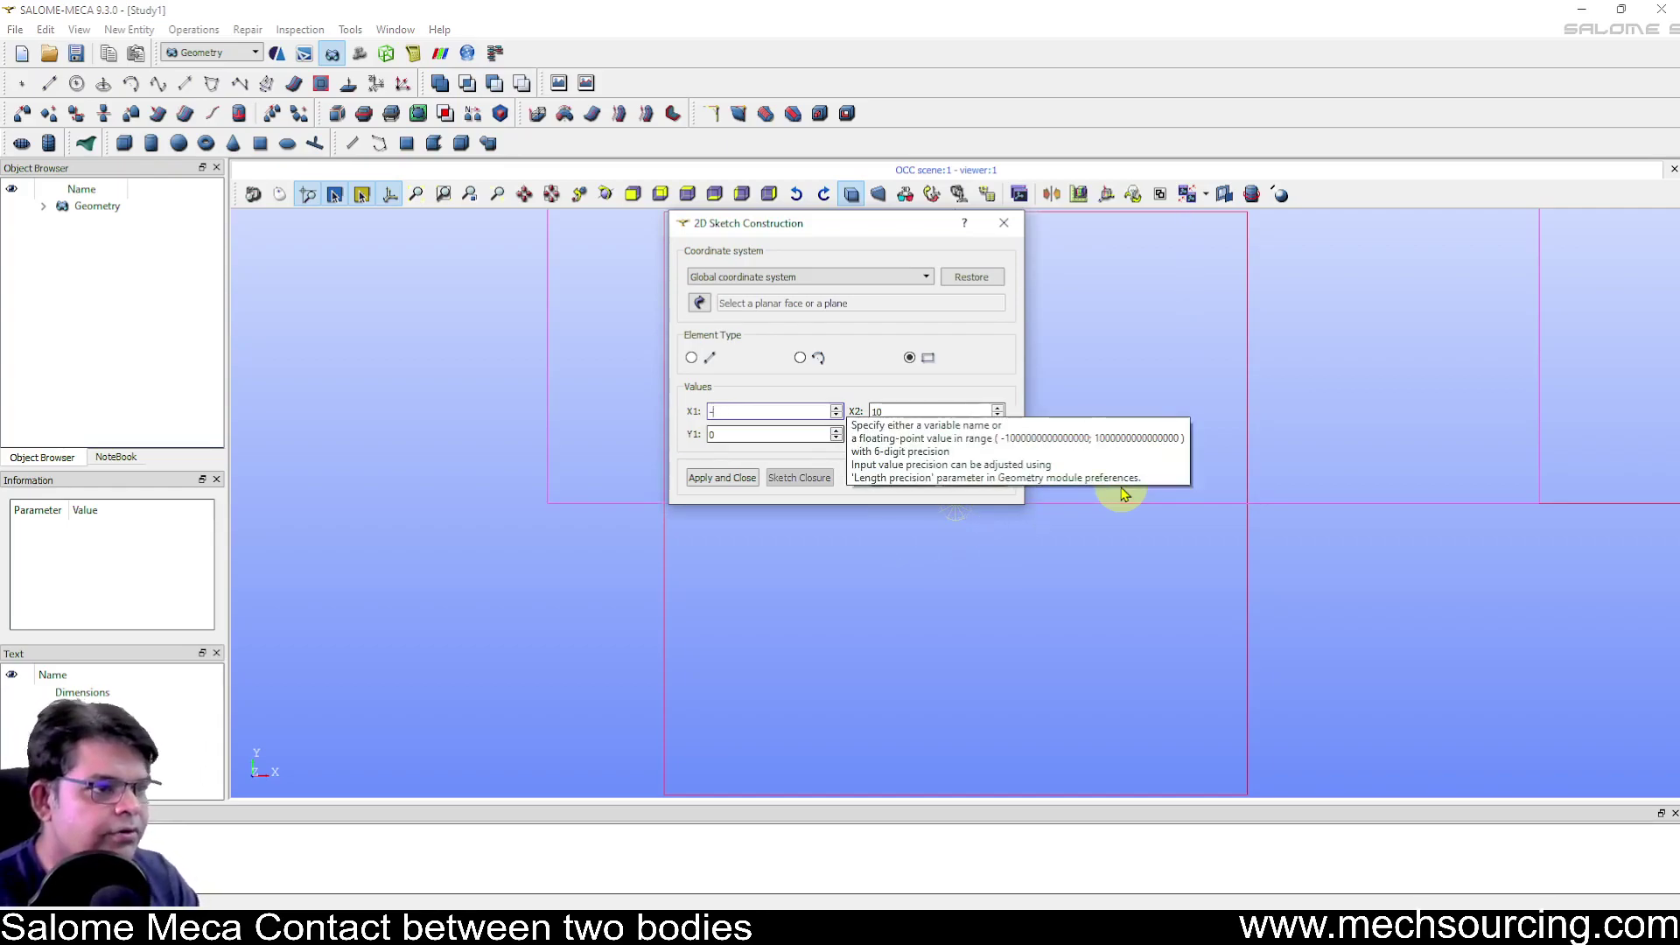
text(-4)
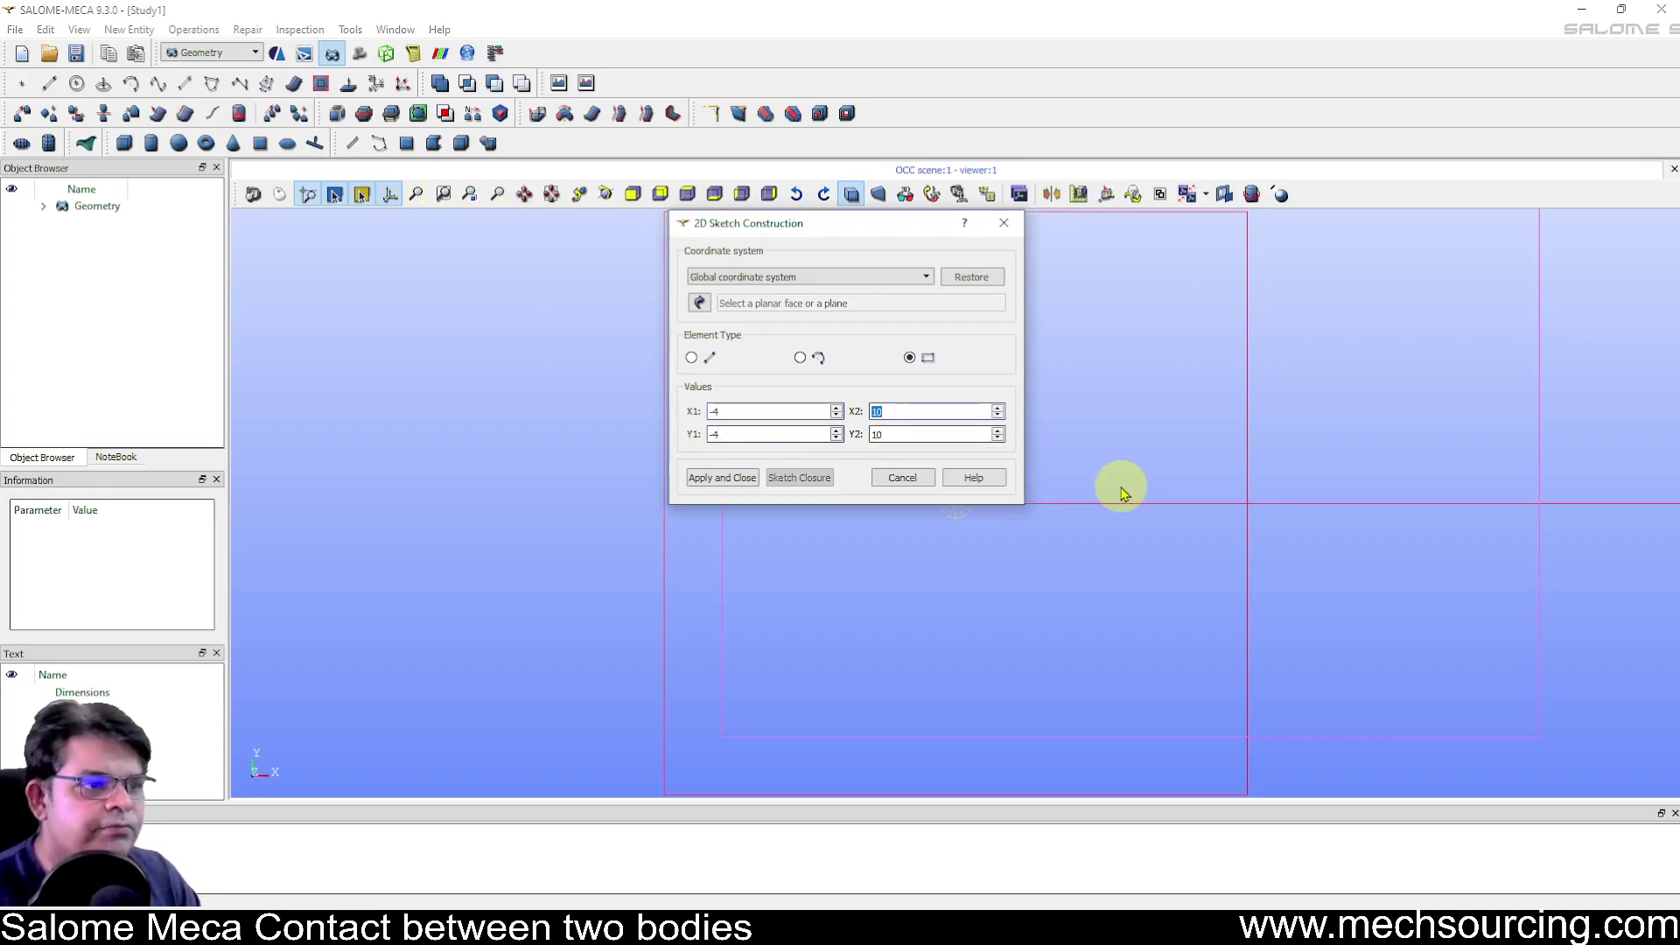
text(4)
key(Tab)
text(4)
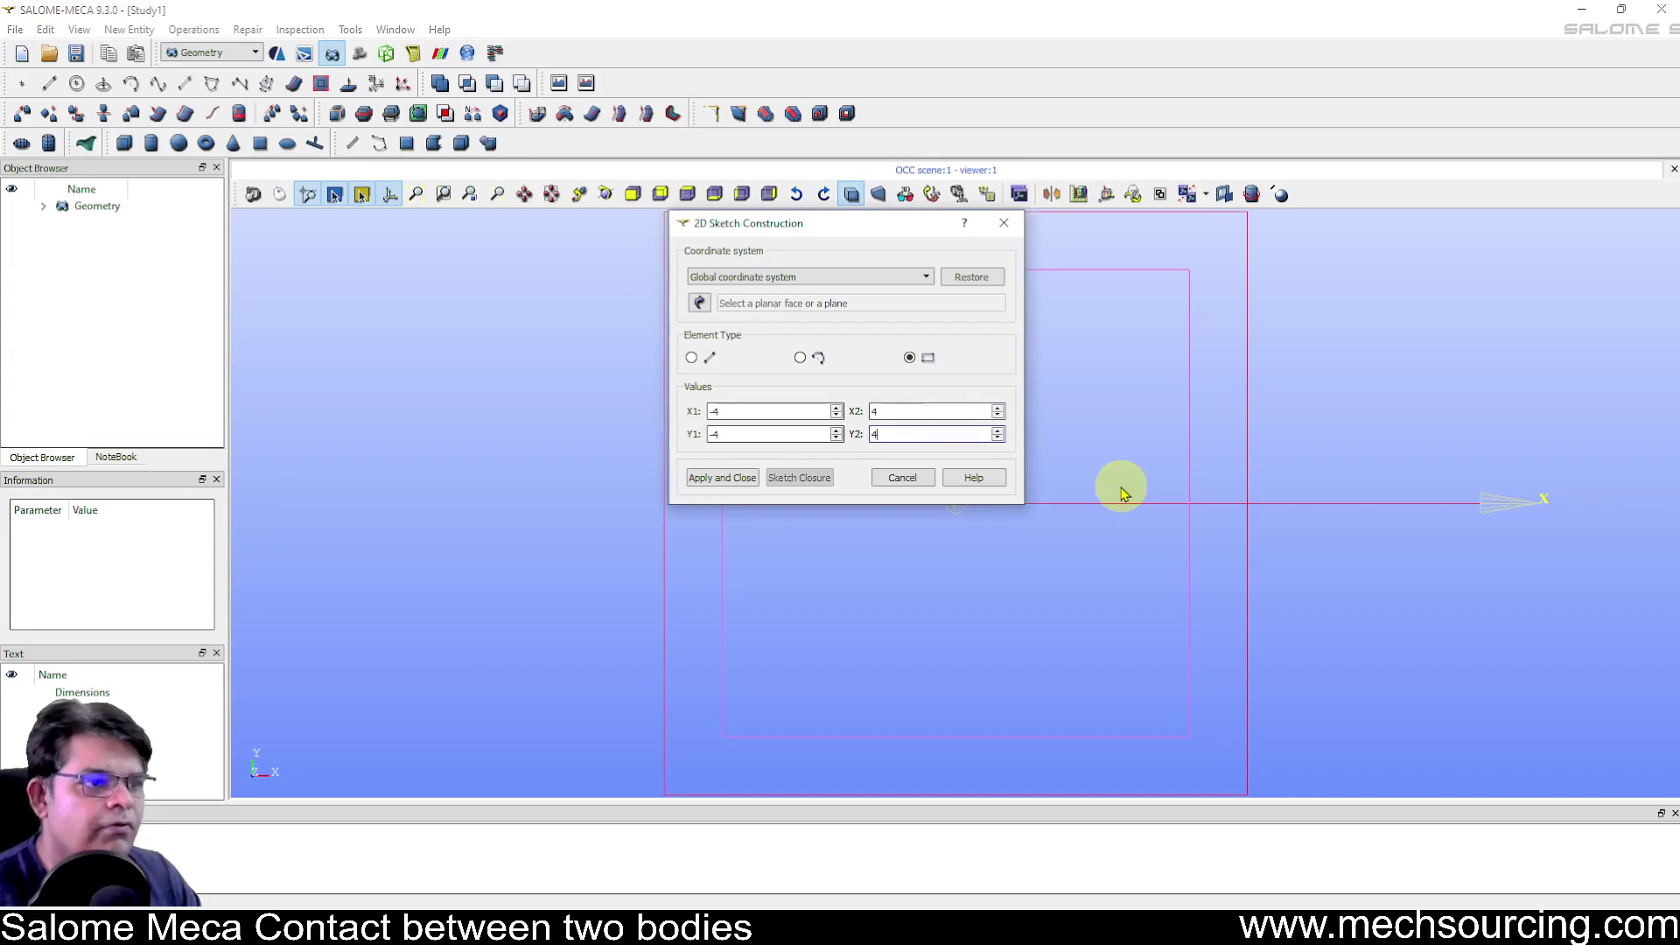
scroll(1477, 547, down, 2)
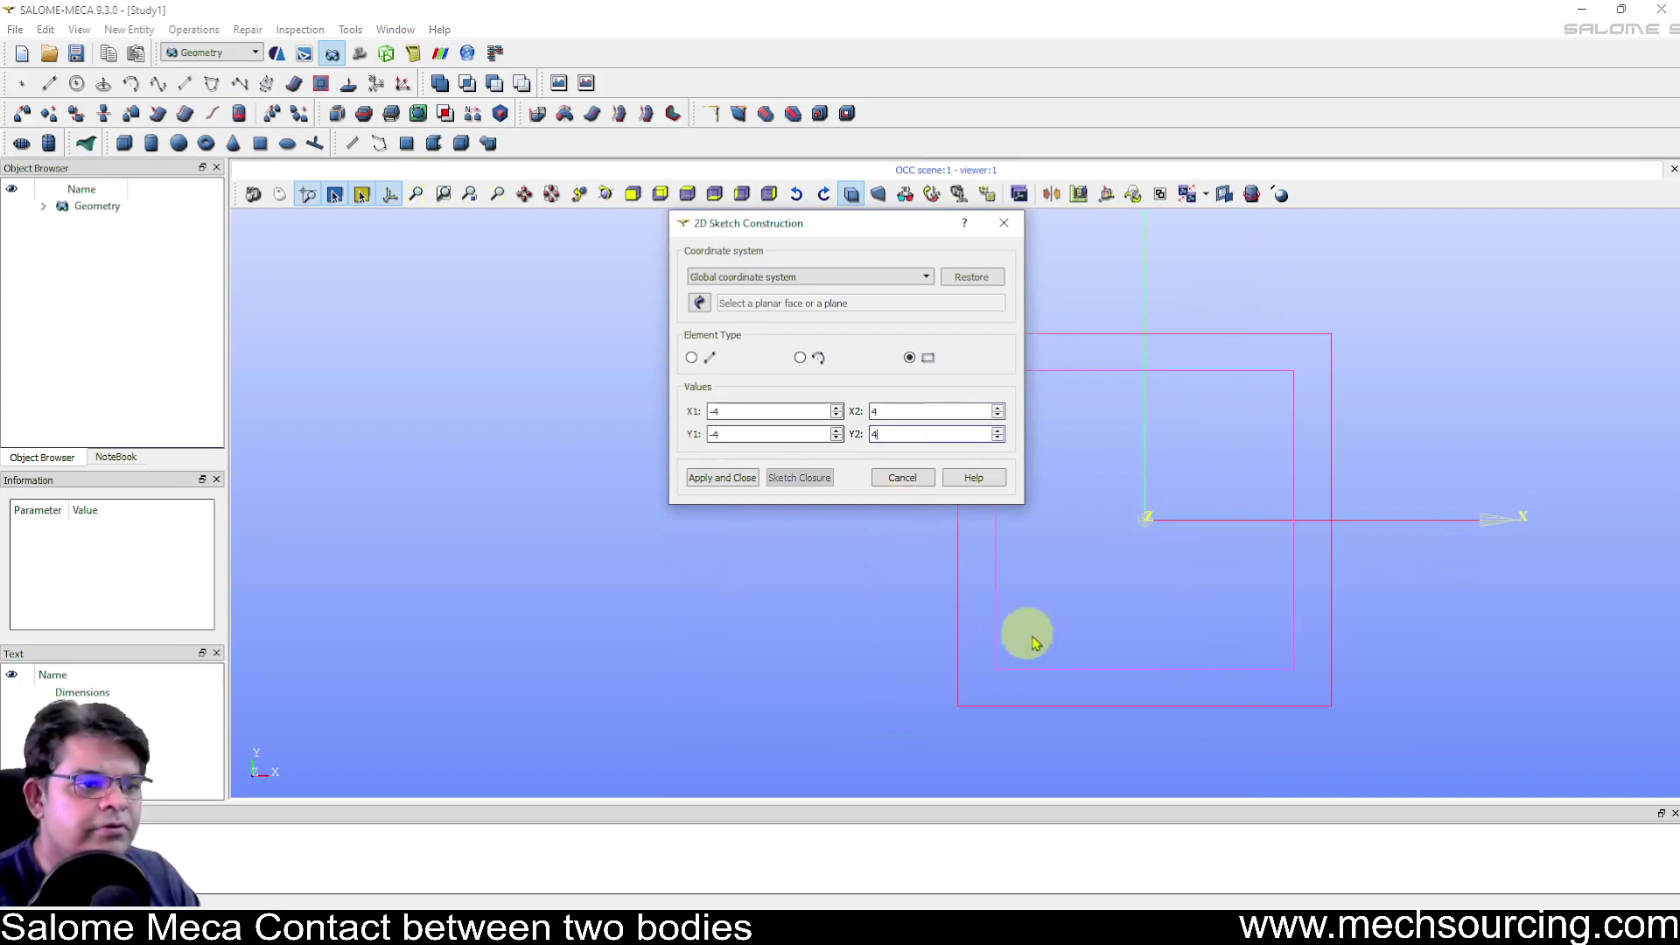
scroll(1126, 669, up, 1)
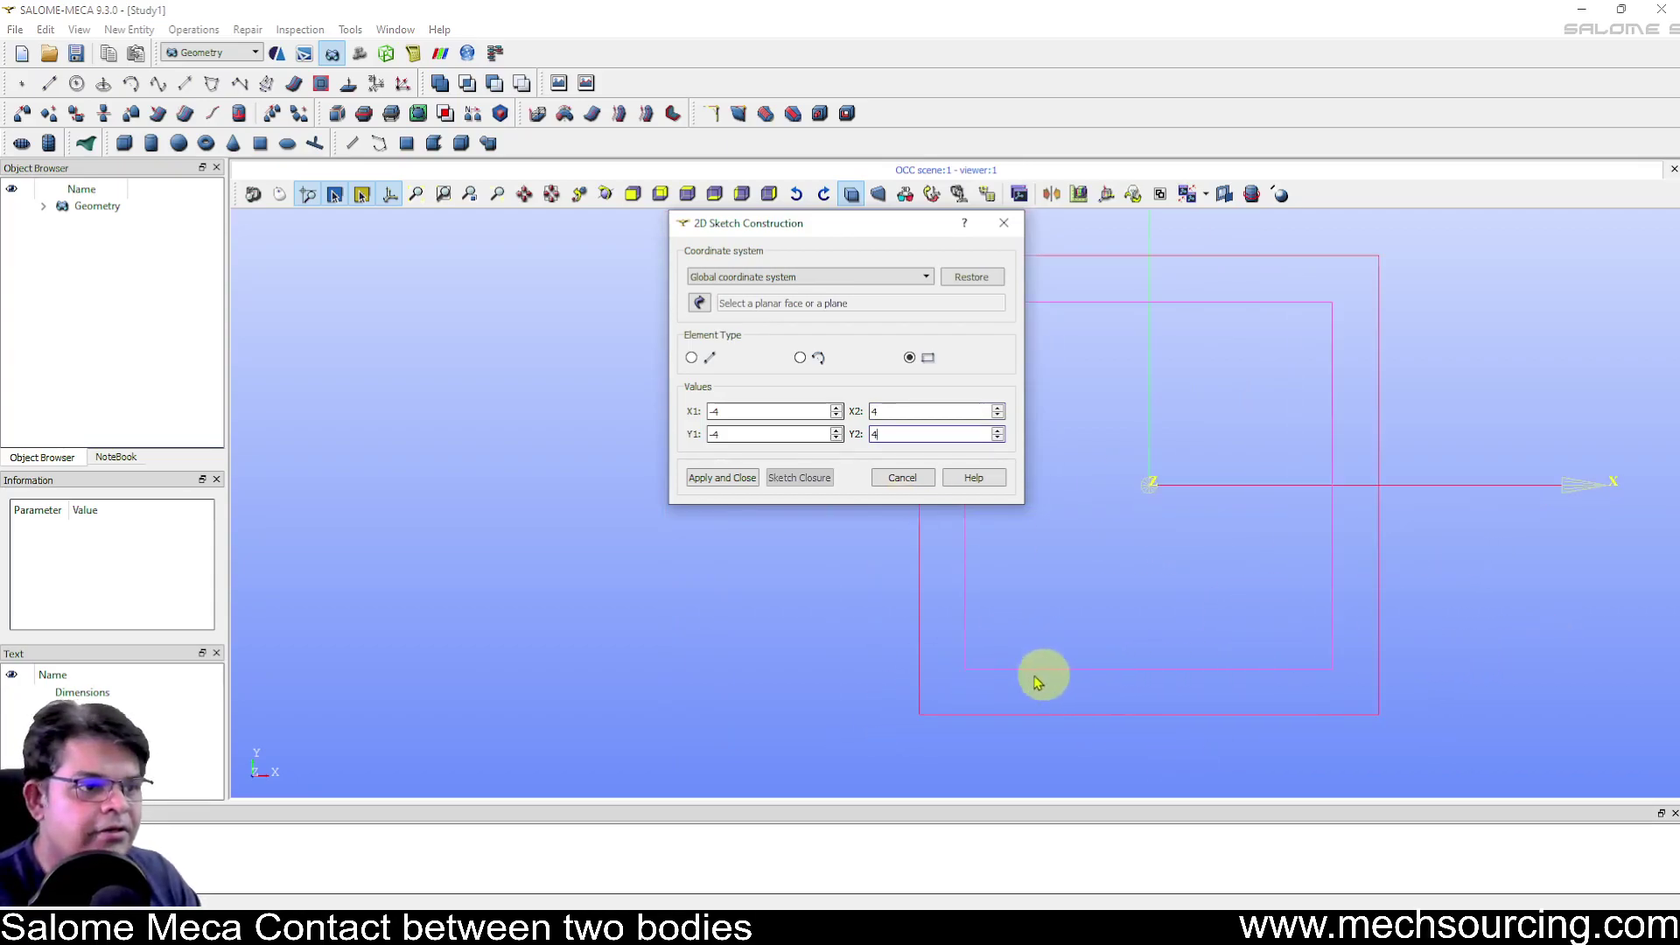
click(746, 414)
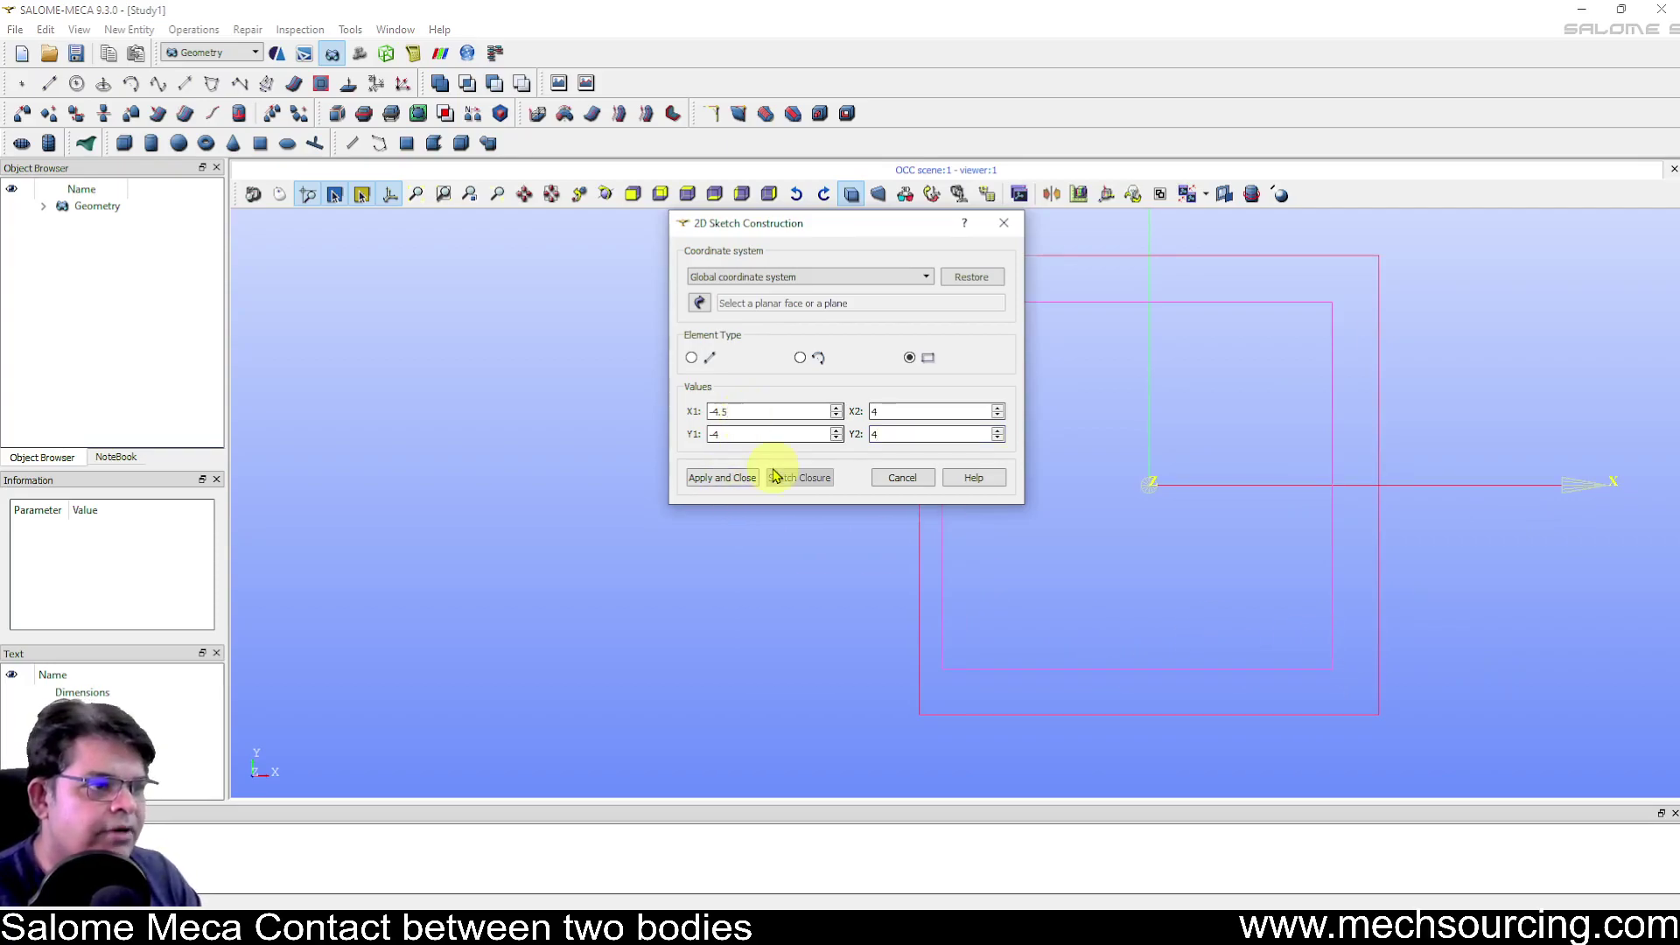
key(BackSpace)
key(BackSpace)
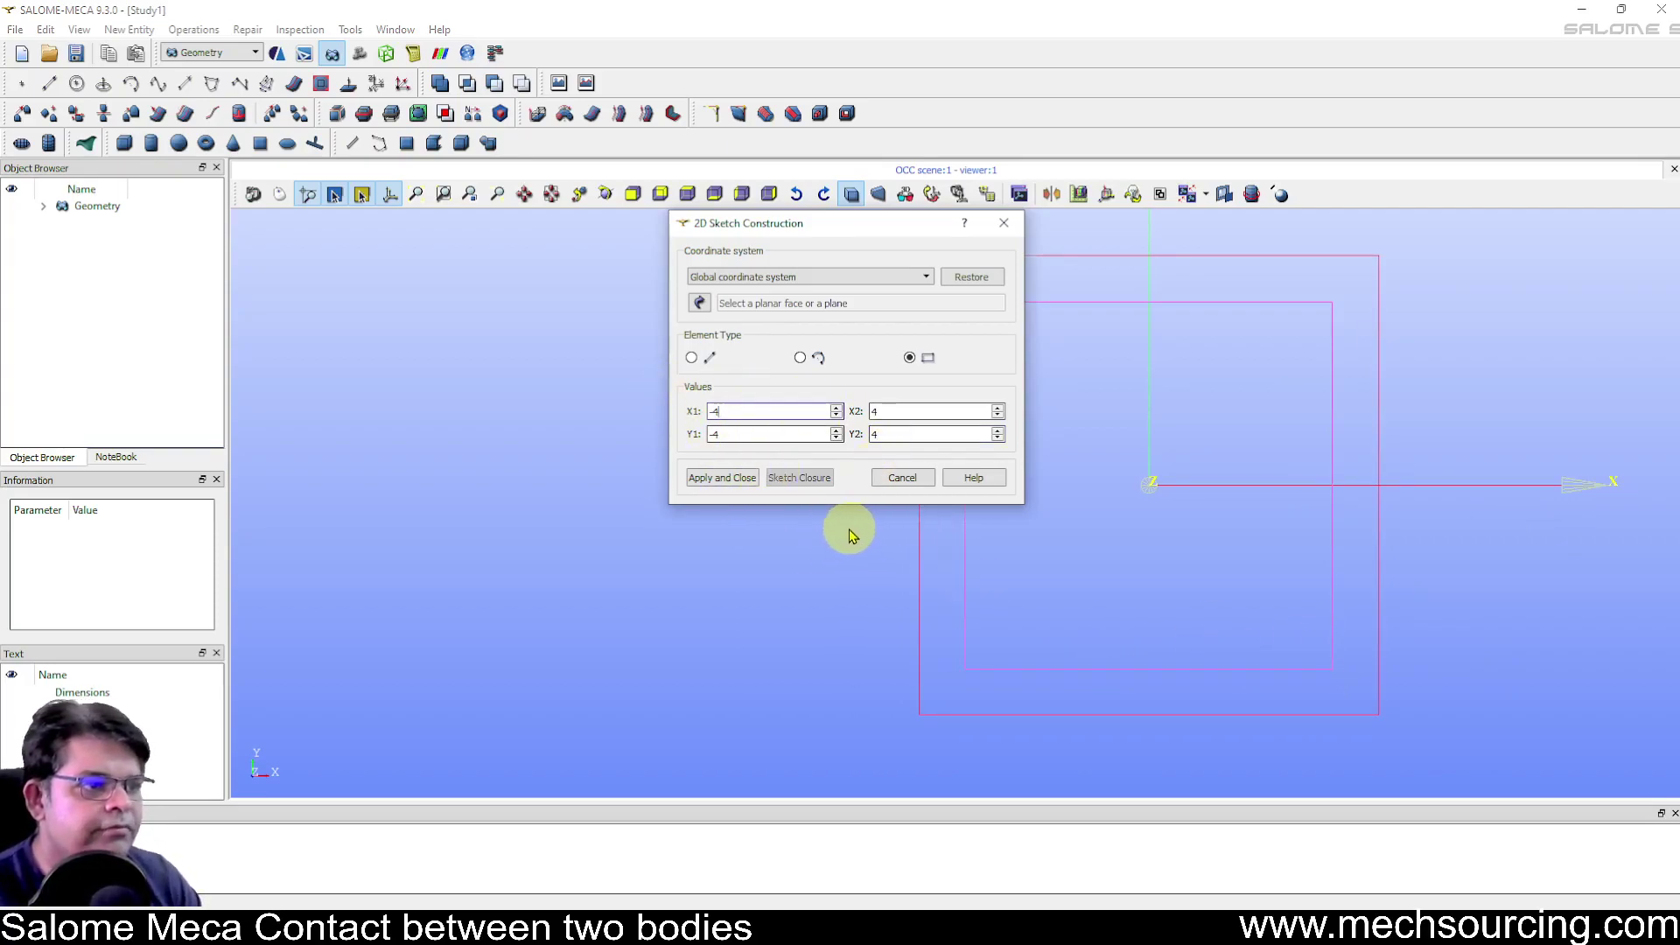
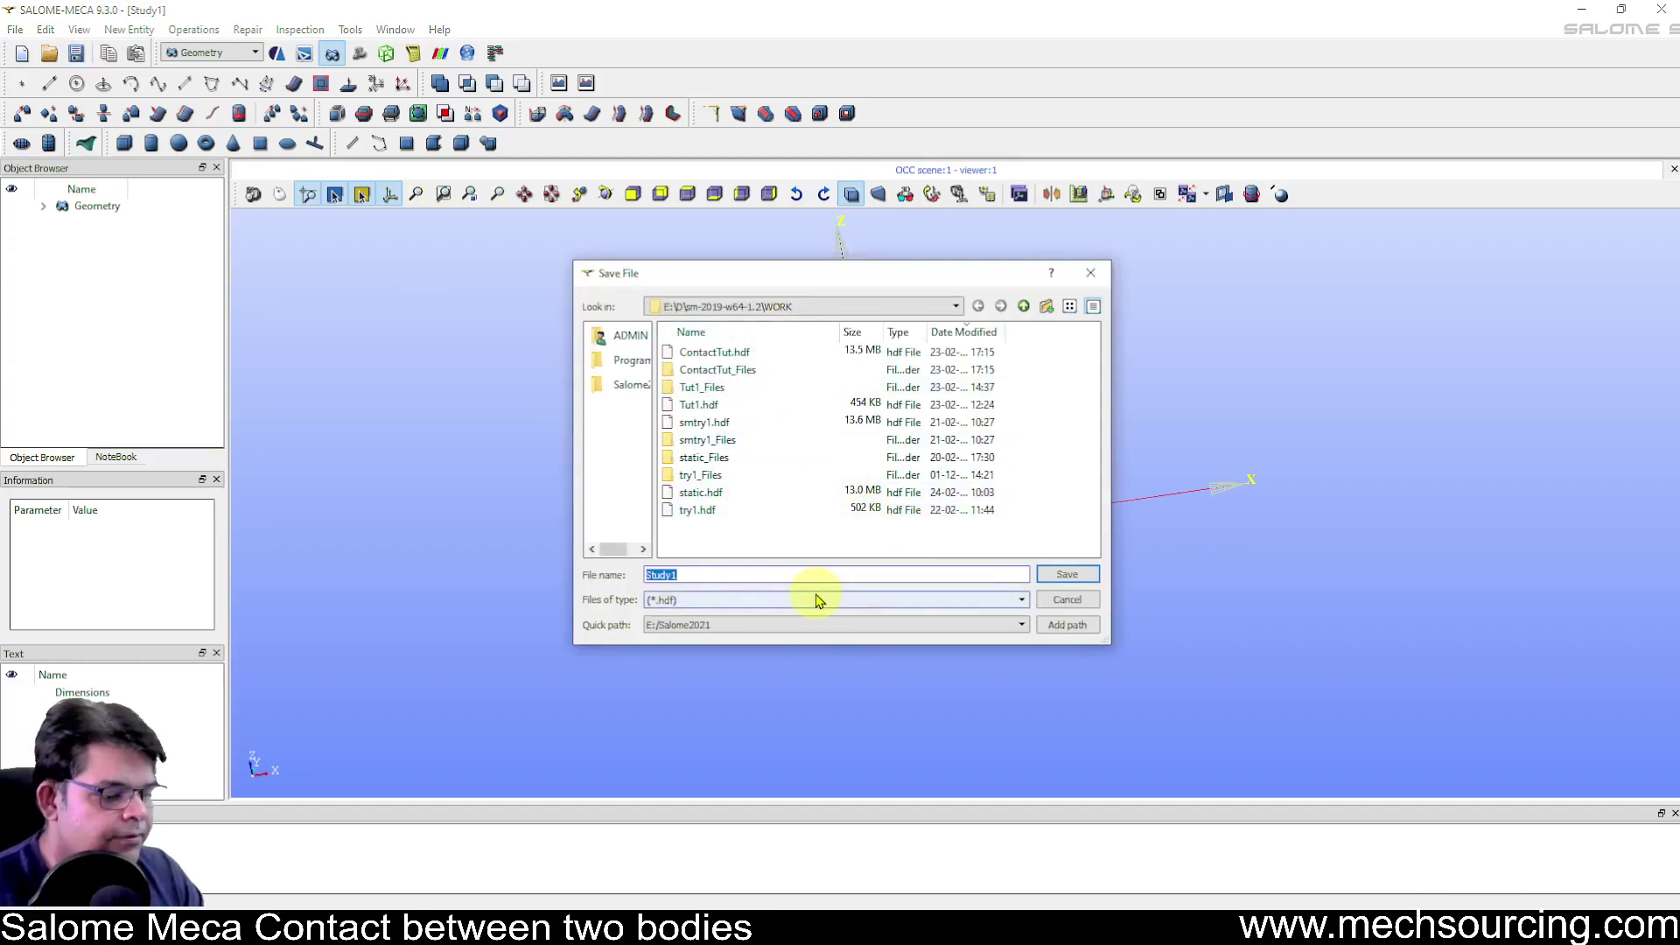
Save the study in the WORK folder as Tutorial_1
text(Tutorial_1)
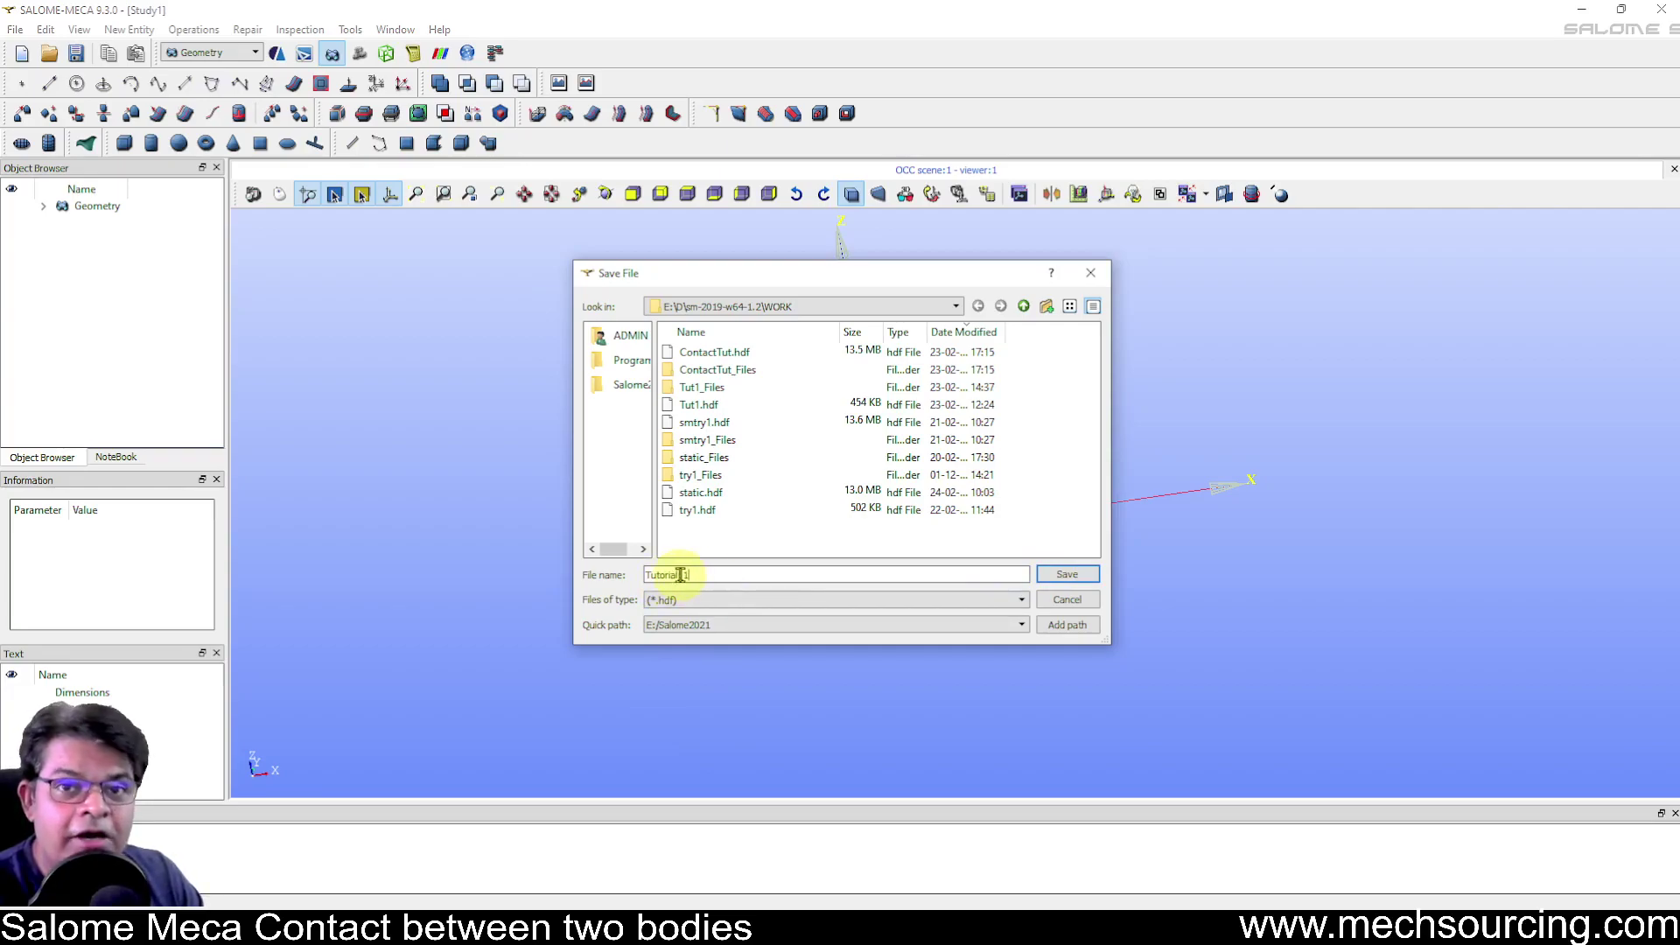
click(1083, 583)
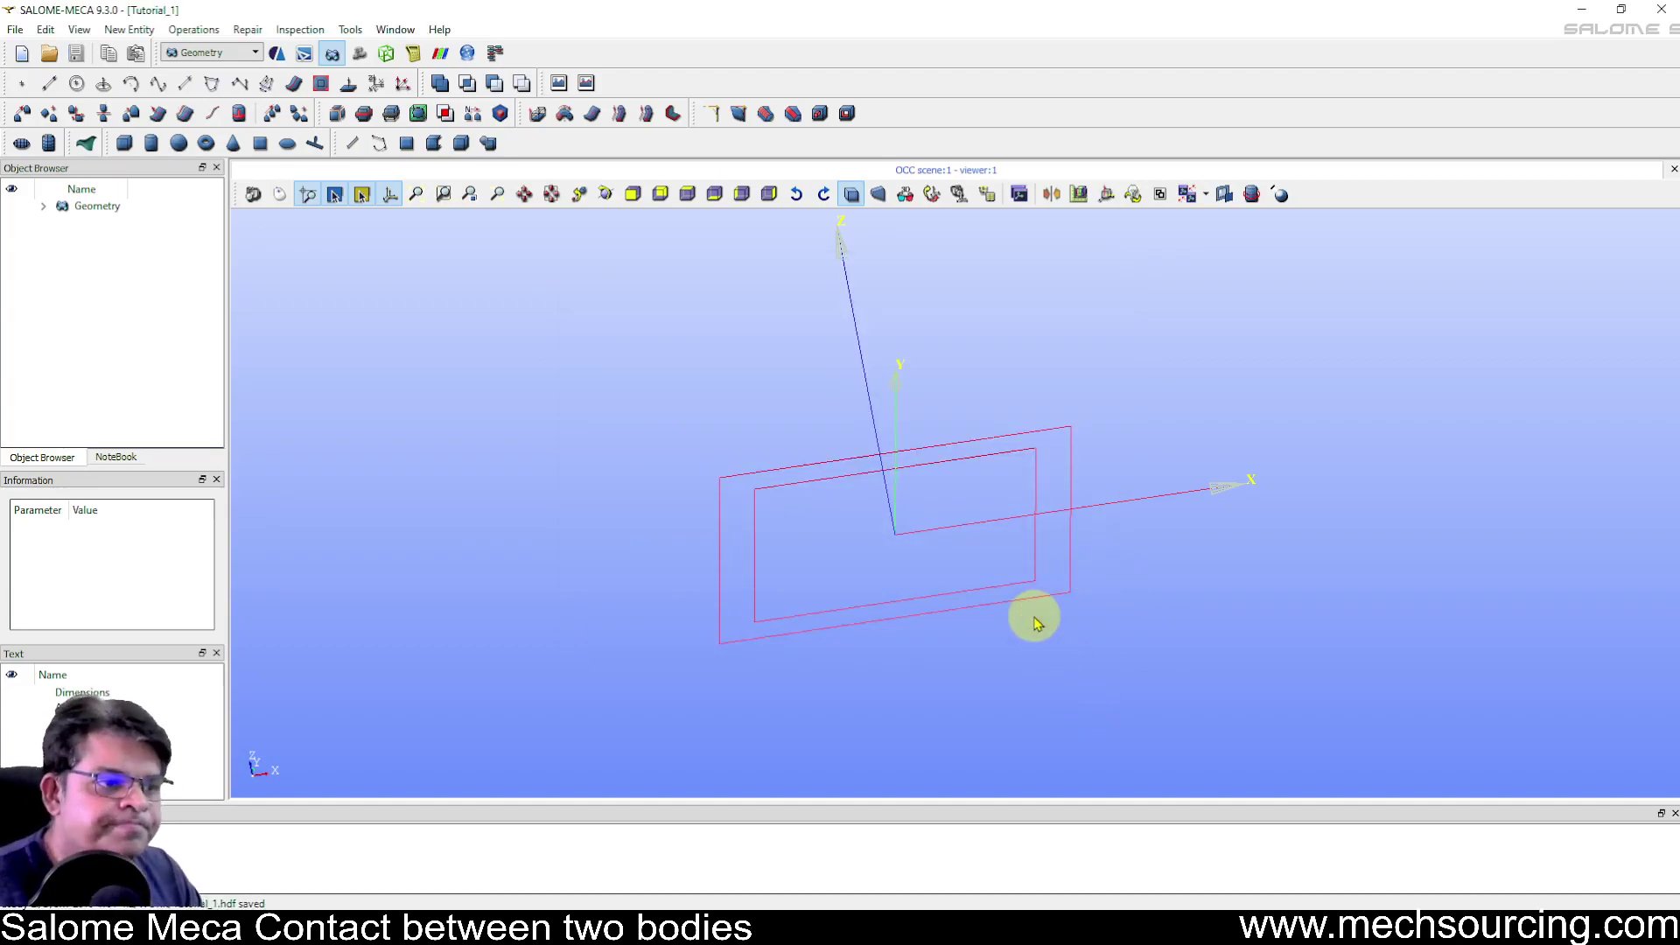
Build a planar face from Sketch_1 and Sketch_2 to form the square frame's cross-section
drag(1095, 648, 791, 571)
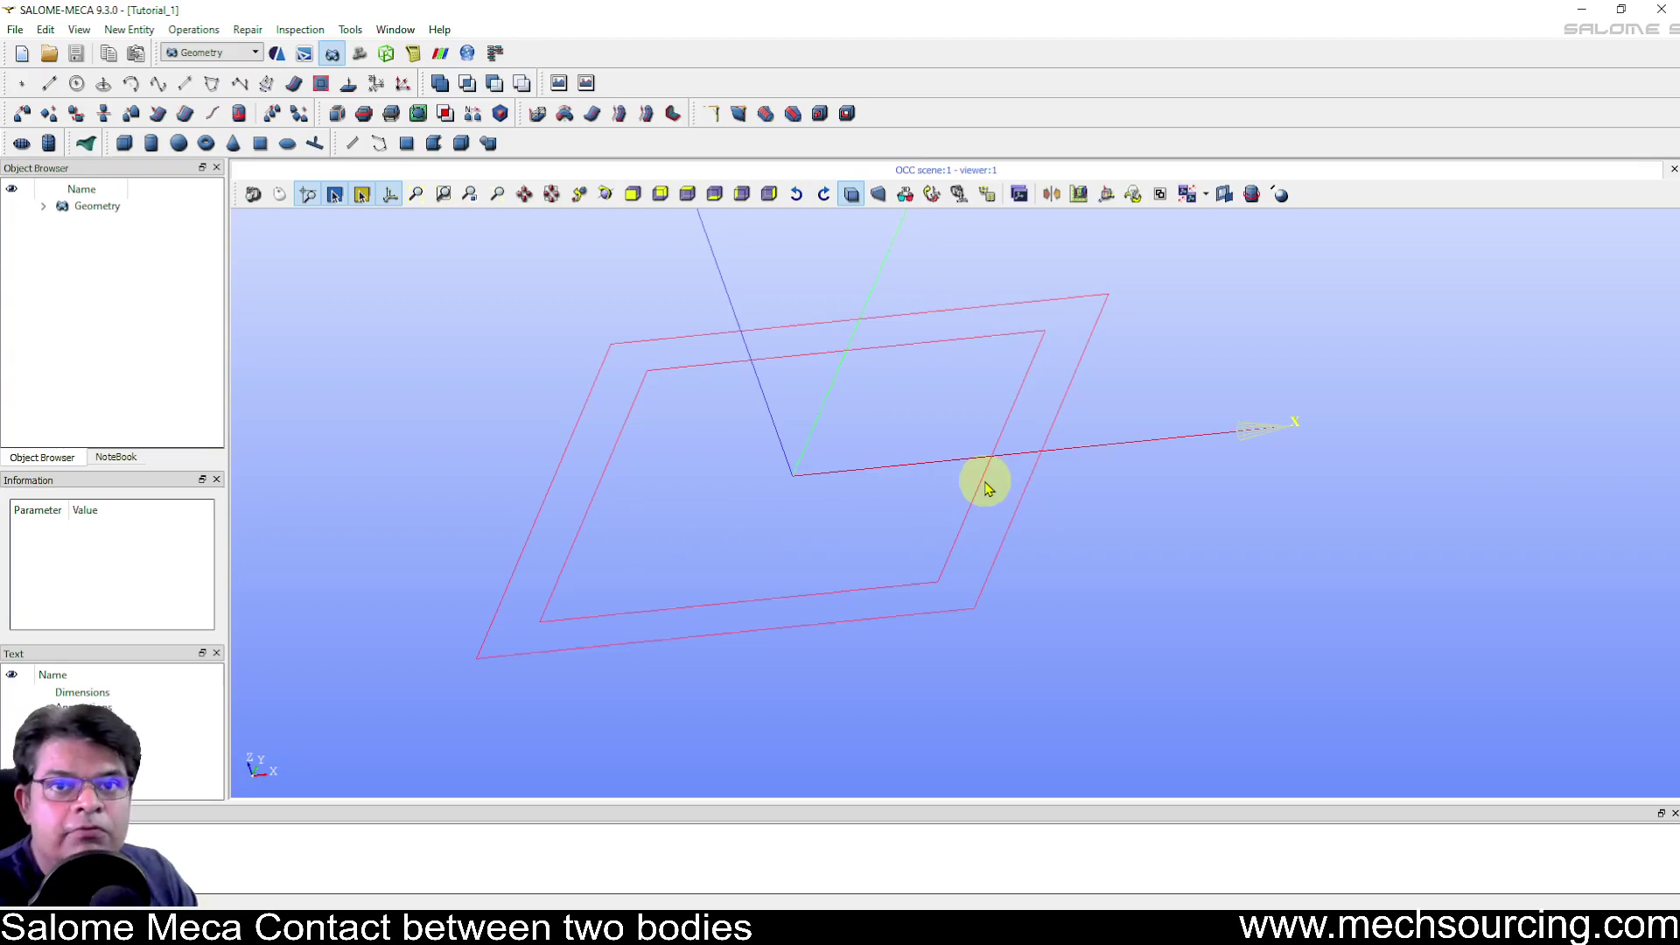
click(128, 30)
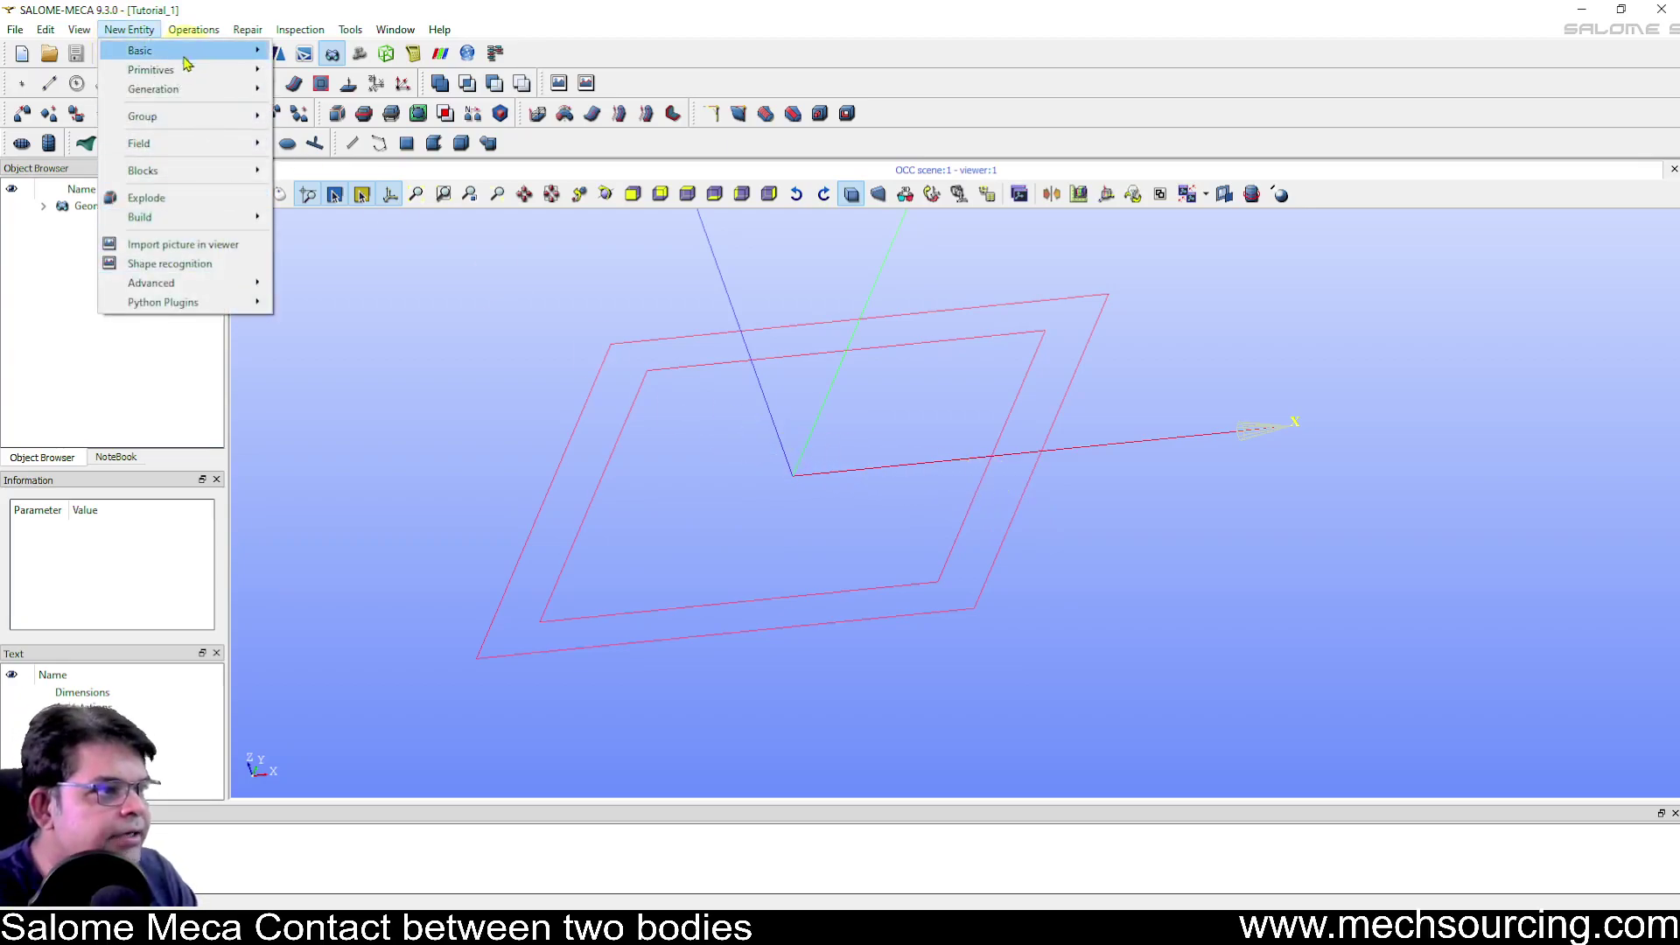
mouse_move(240, 227)
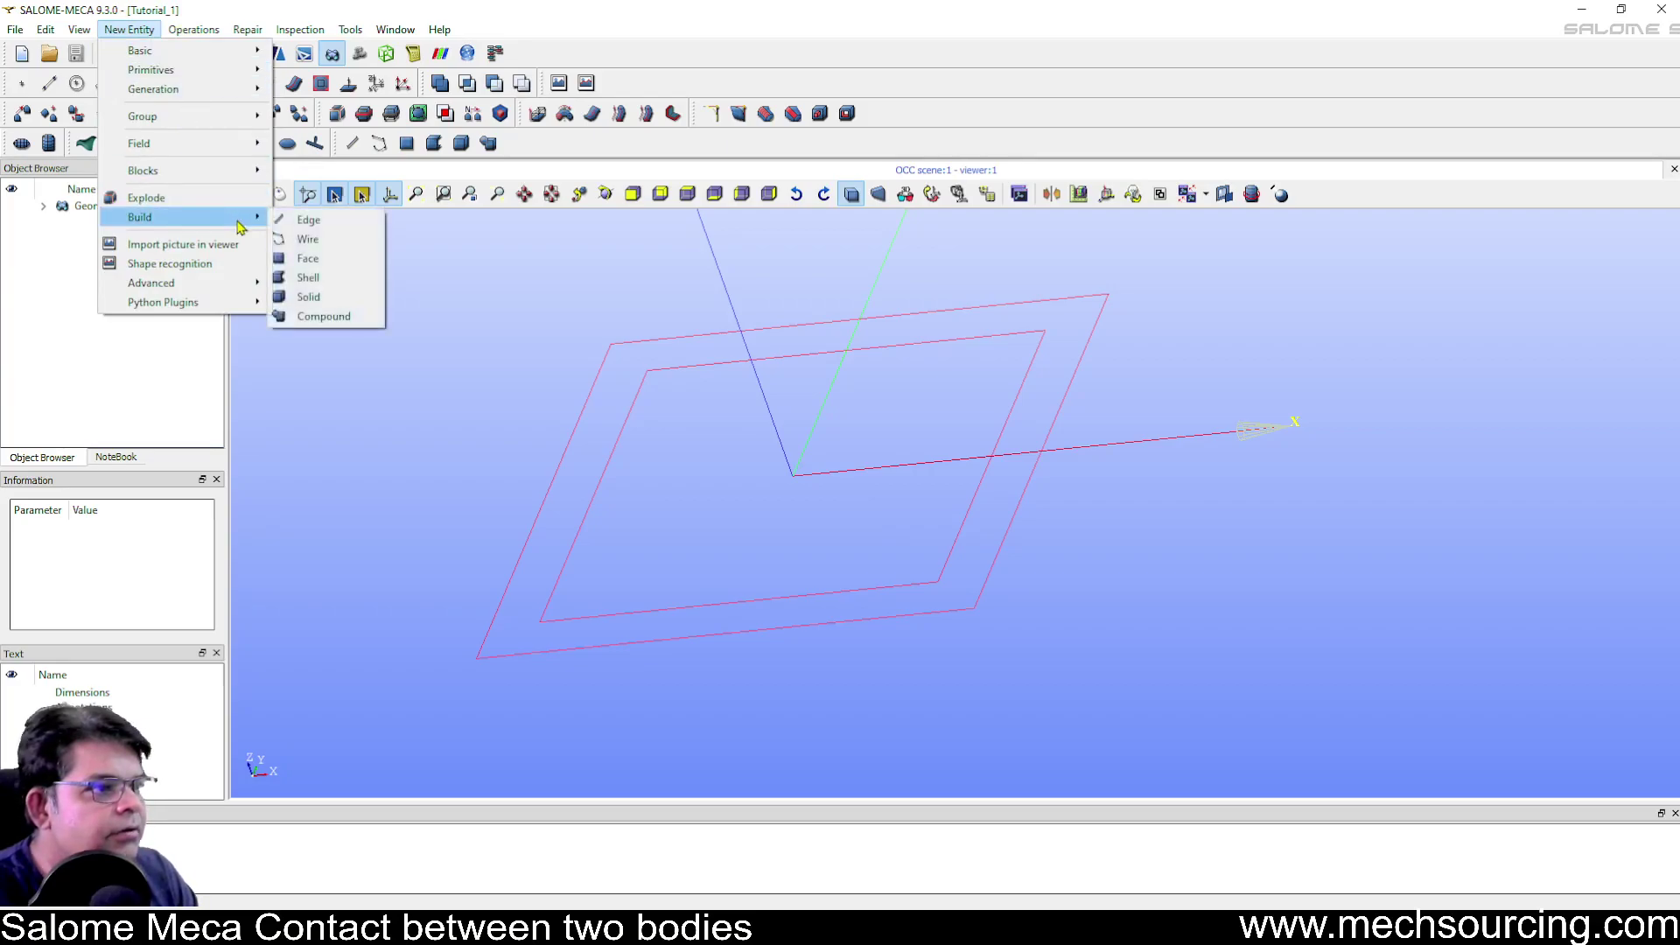
click(310, 258)
drag(866, 342, 1448, 278)
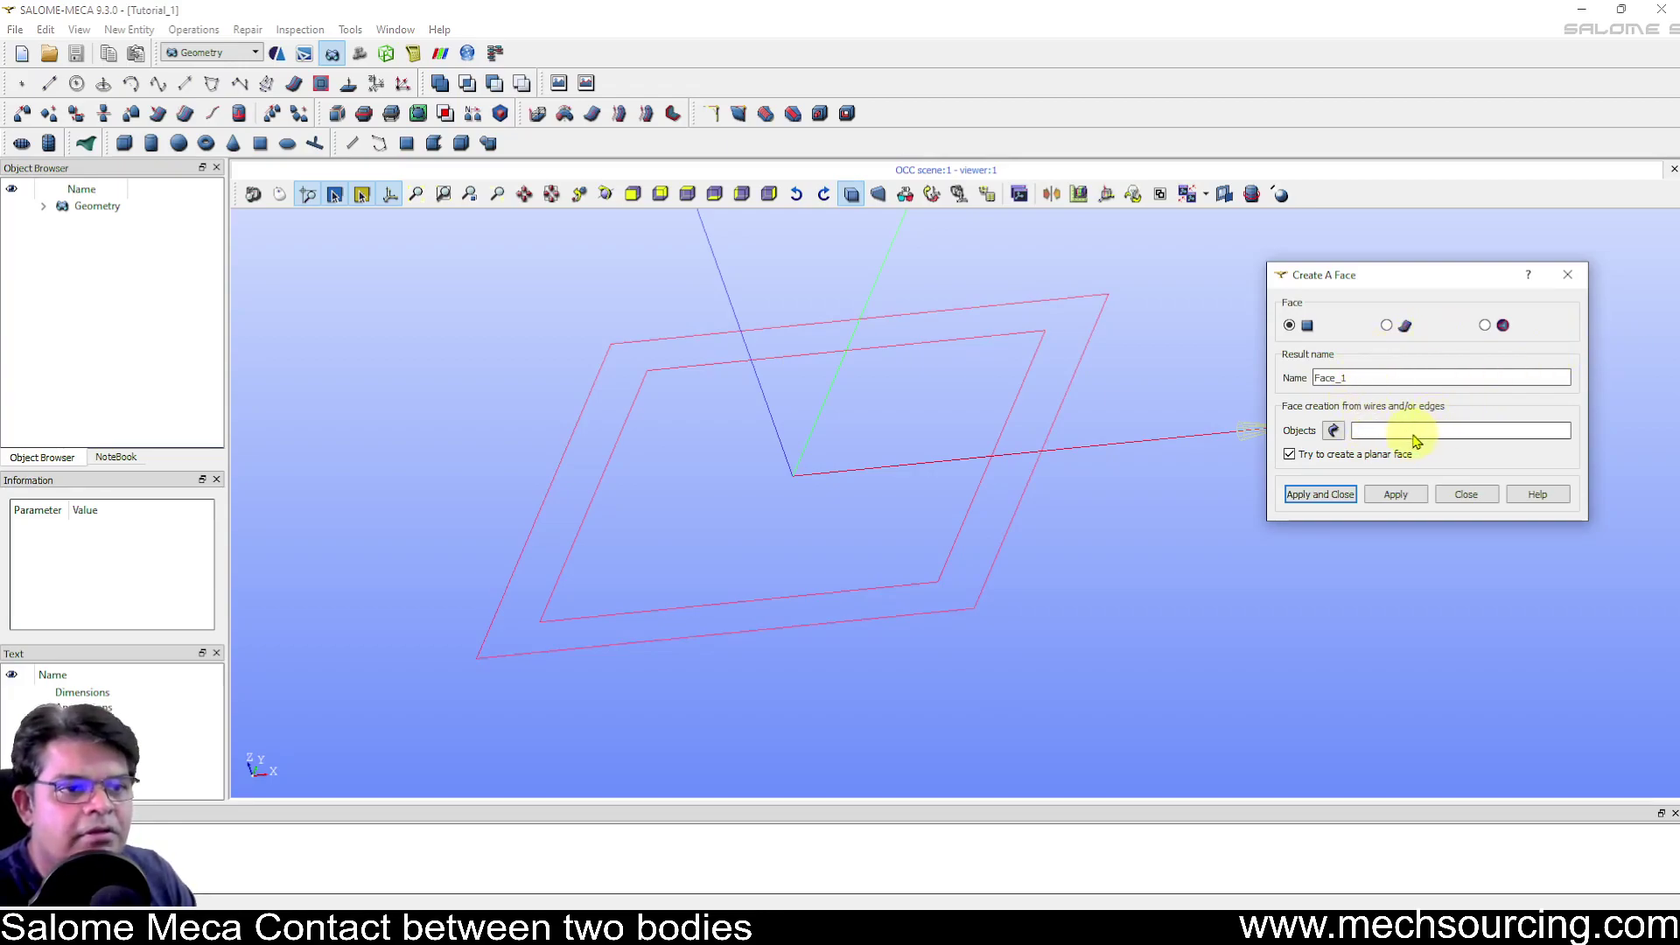
click(43, 206)
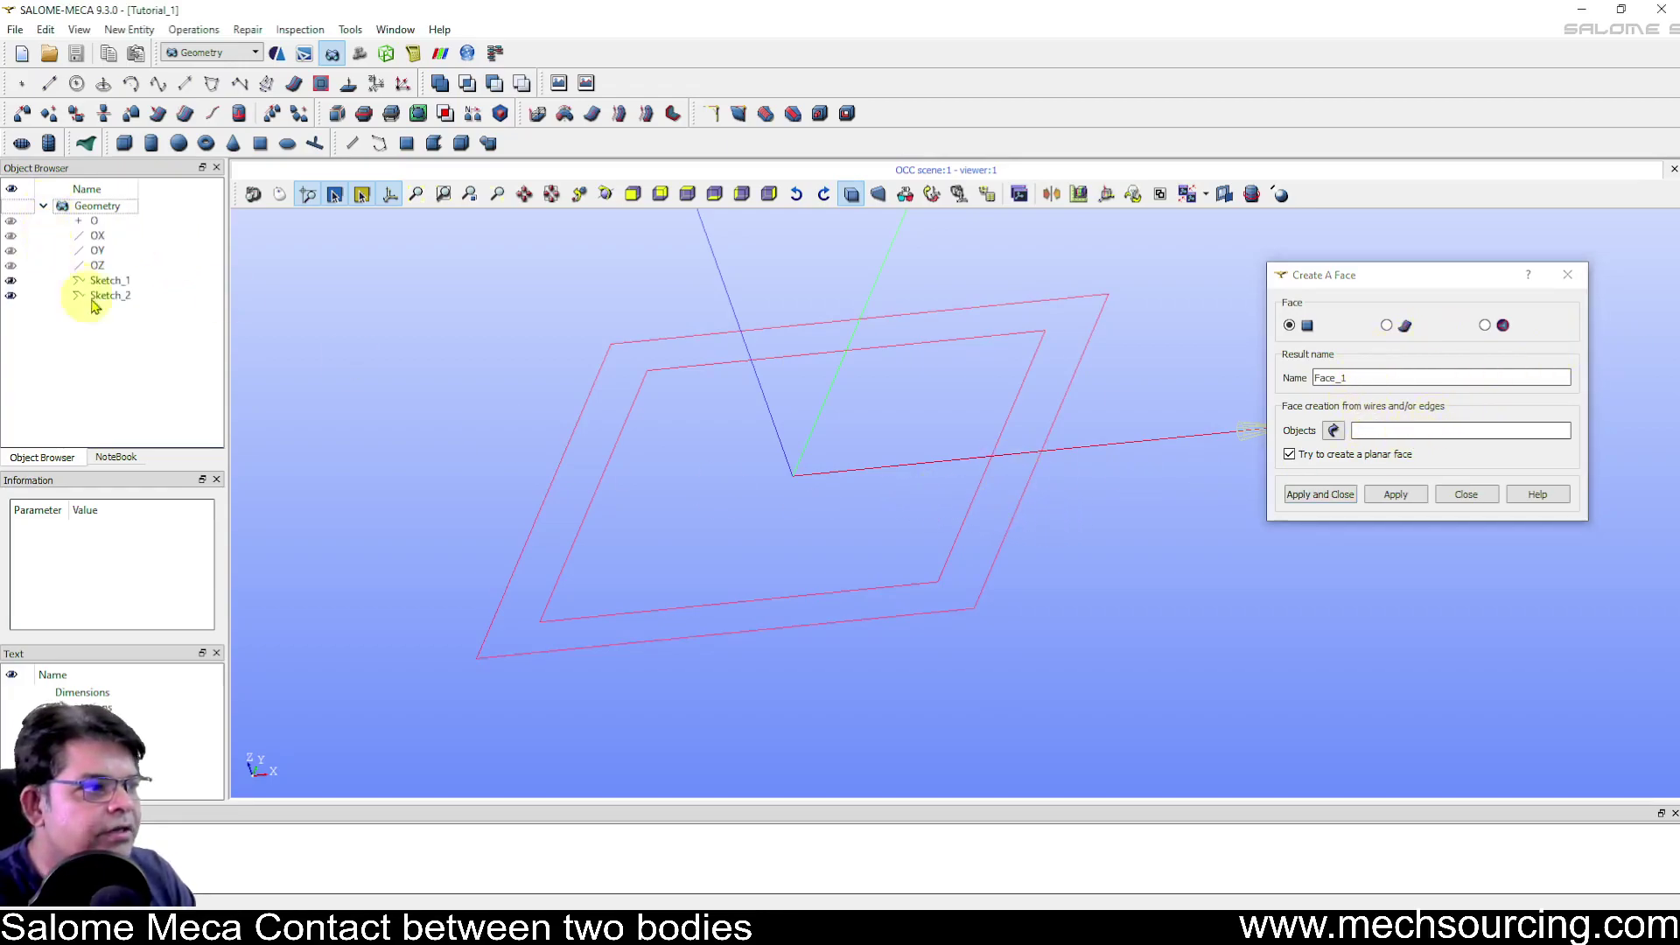
click(105, 280)
shift+click(109, 295)
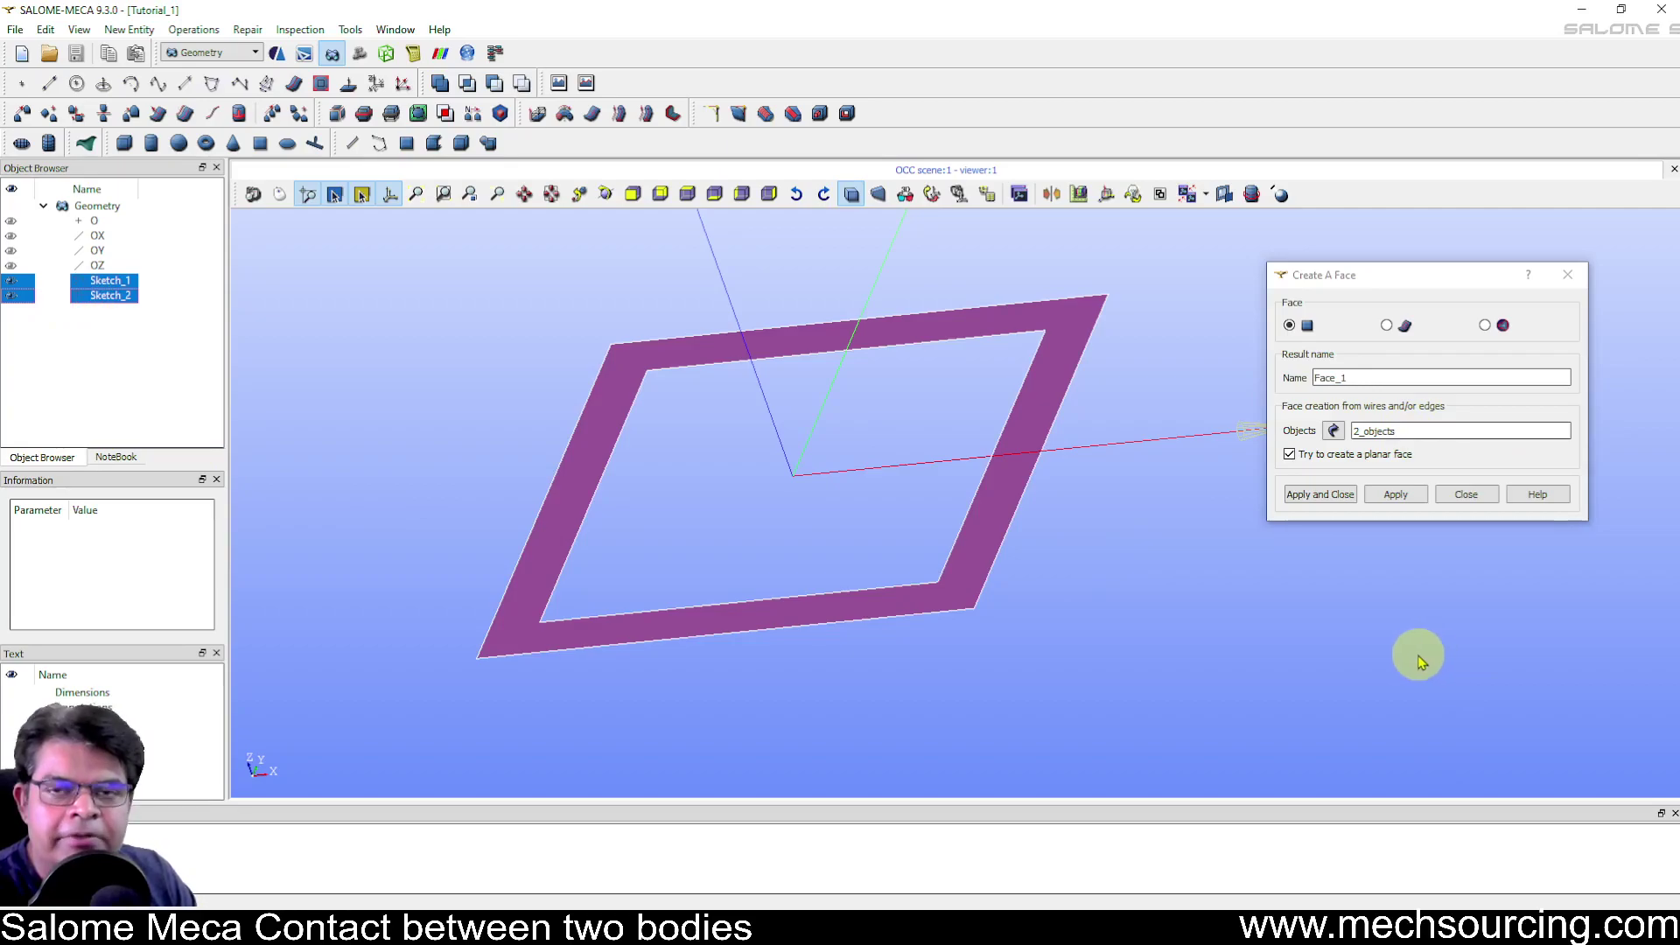
click(1319, 495)
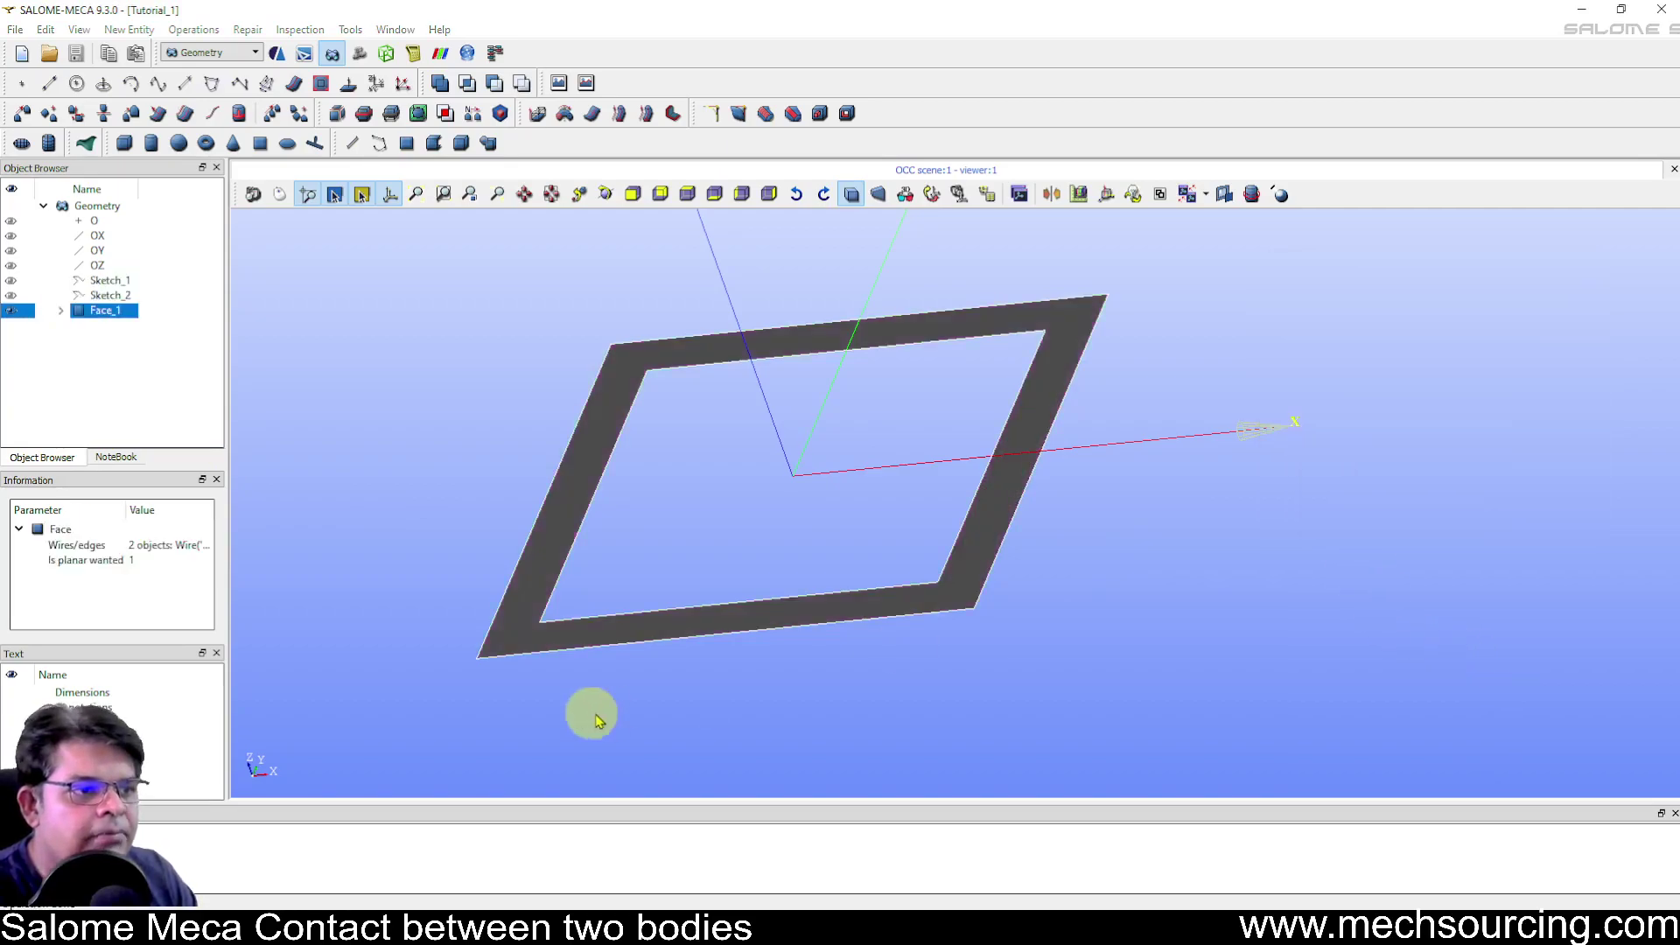
Examine the frame-shaped face and compare it with the frame in the reference picture
scroll(963, 604, down, 2)
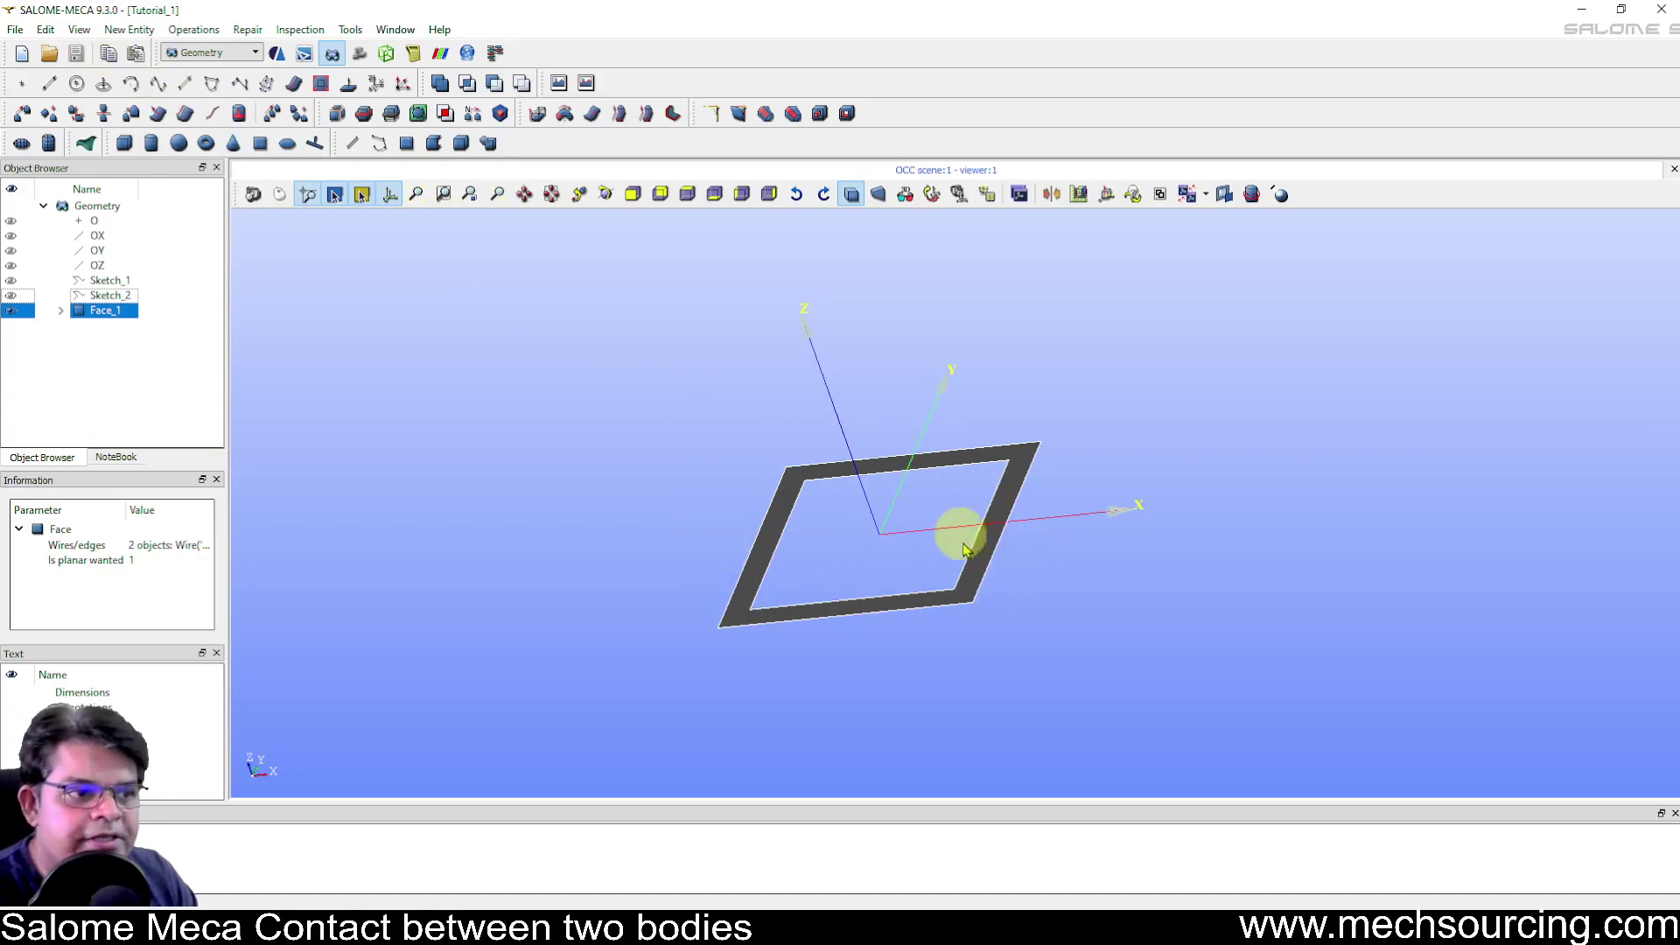
scroll(958, 560, up, 3)
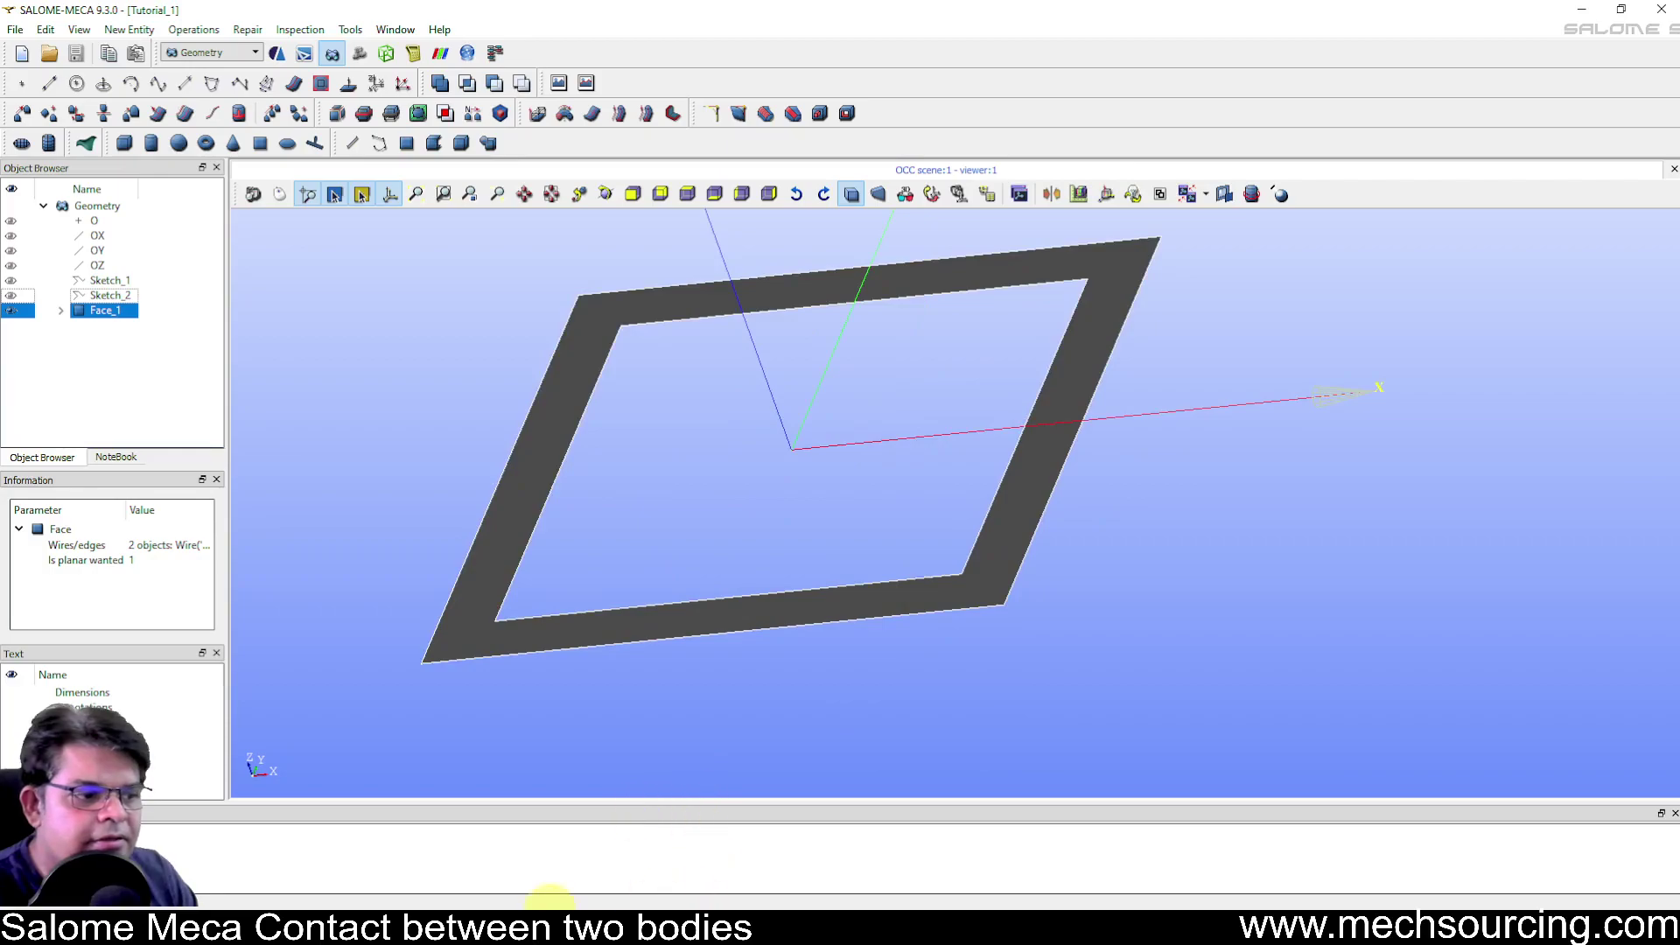
click(523, 905)
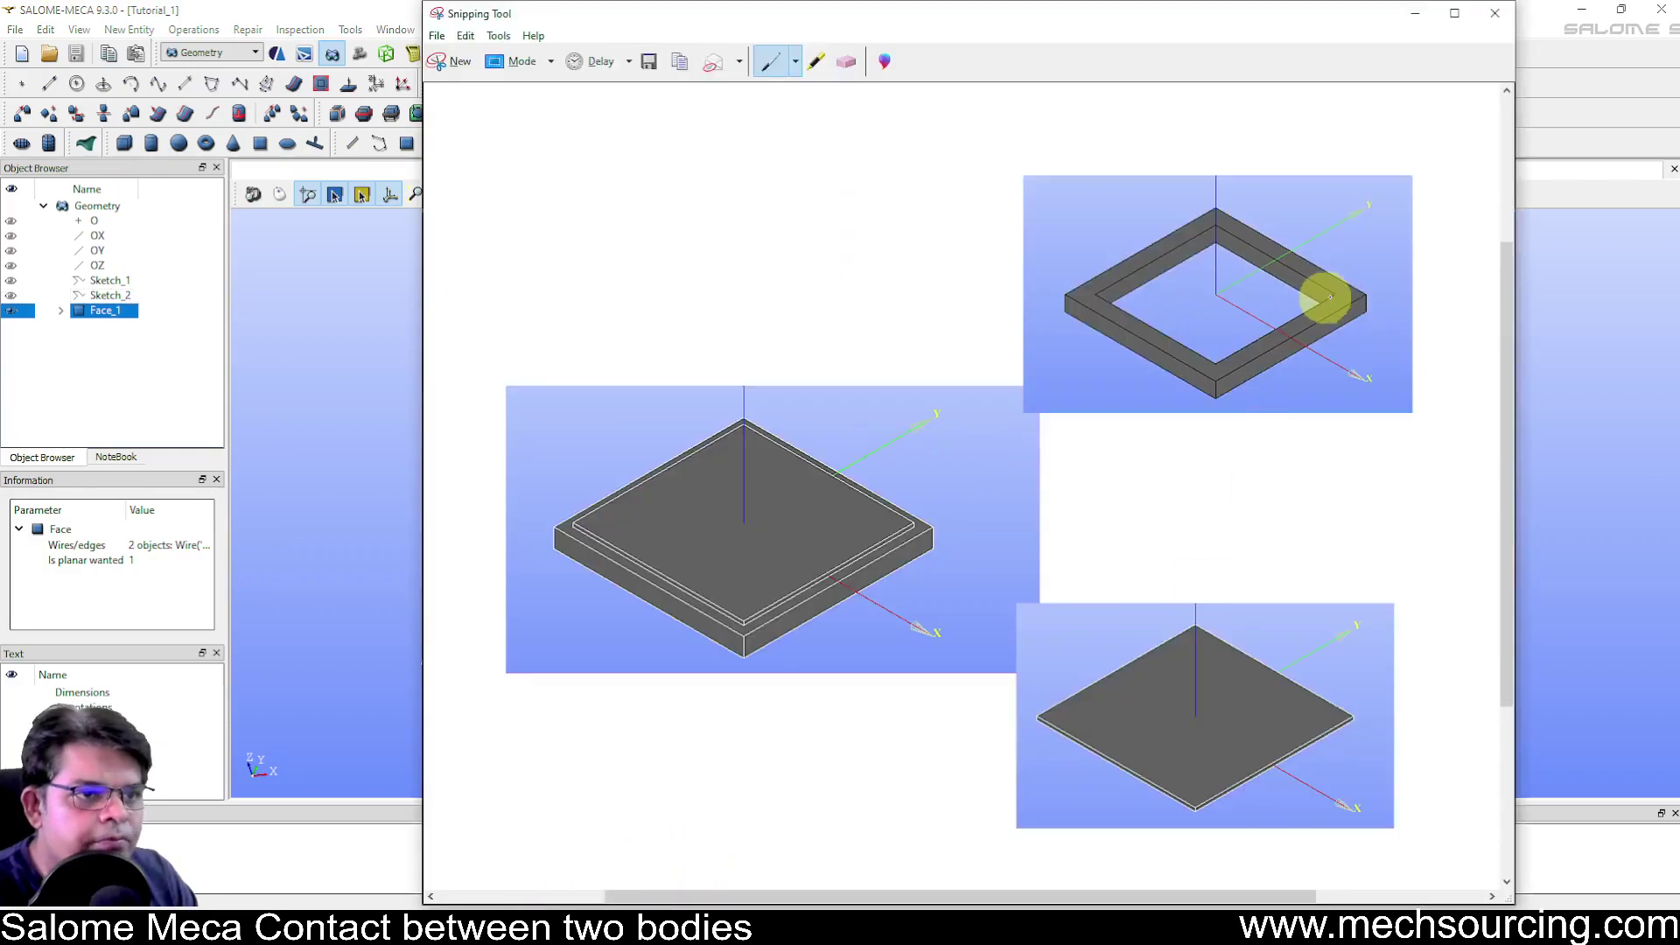
click(1414, 13)
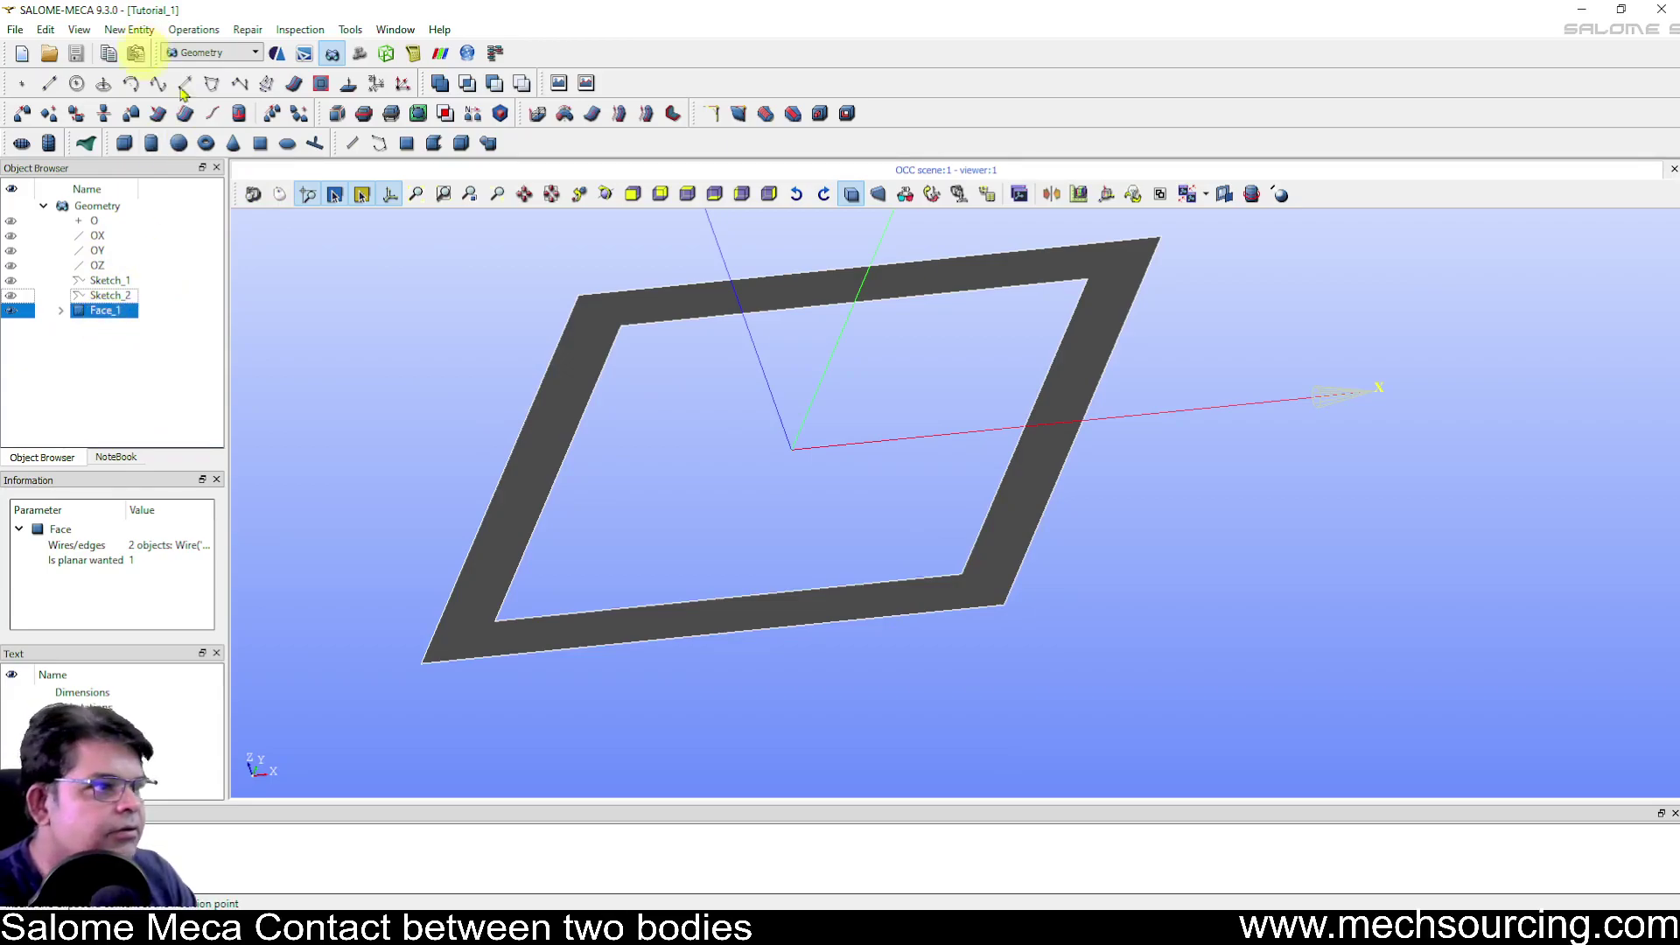
scroll(1085, 533, down, 3)
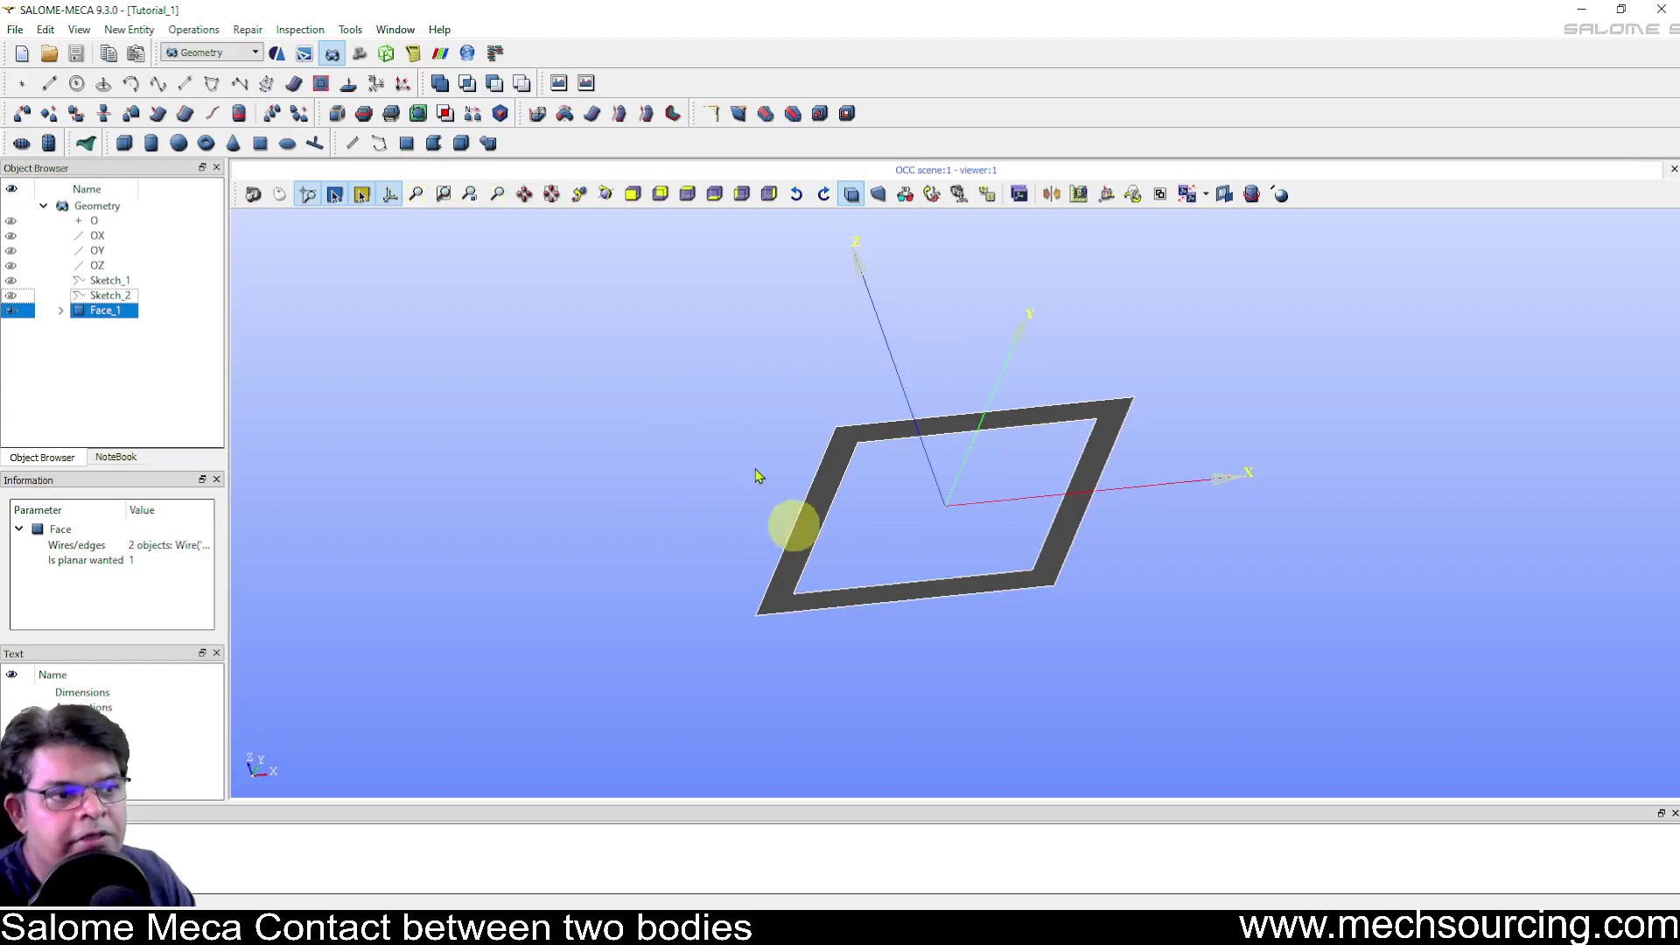
Check the display of the inner square sketch, Sketch_2, and examine the frame face from different angles
click(113, 296)
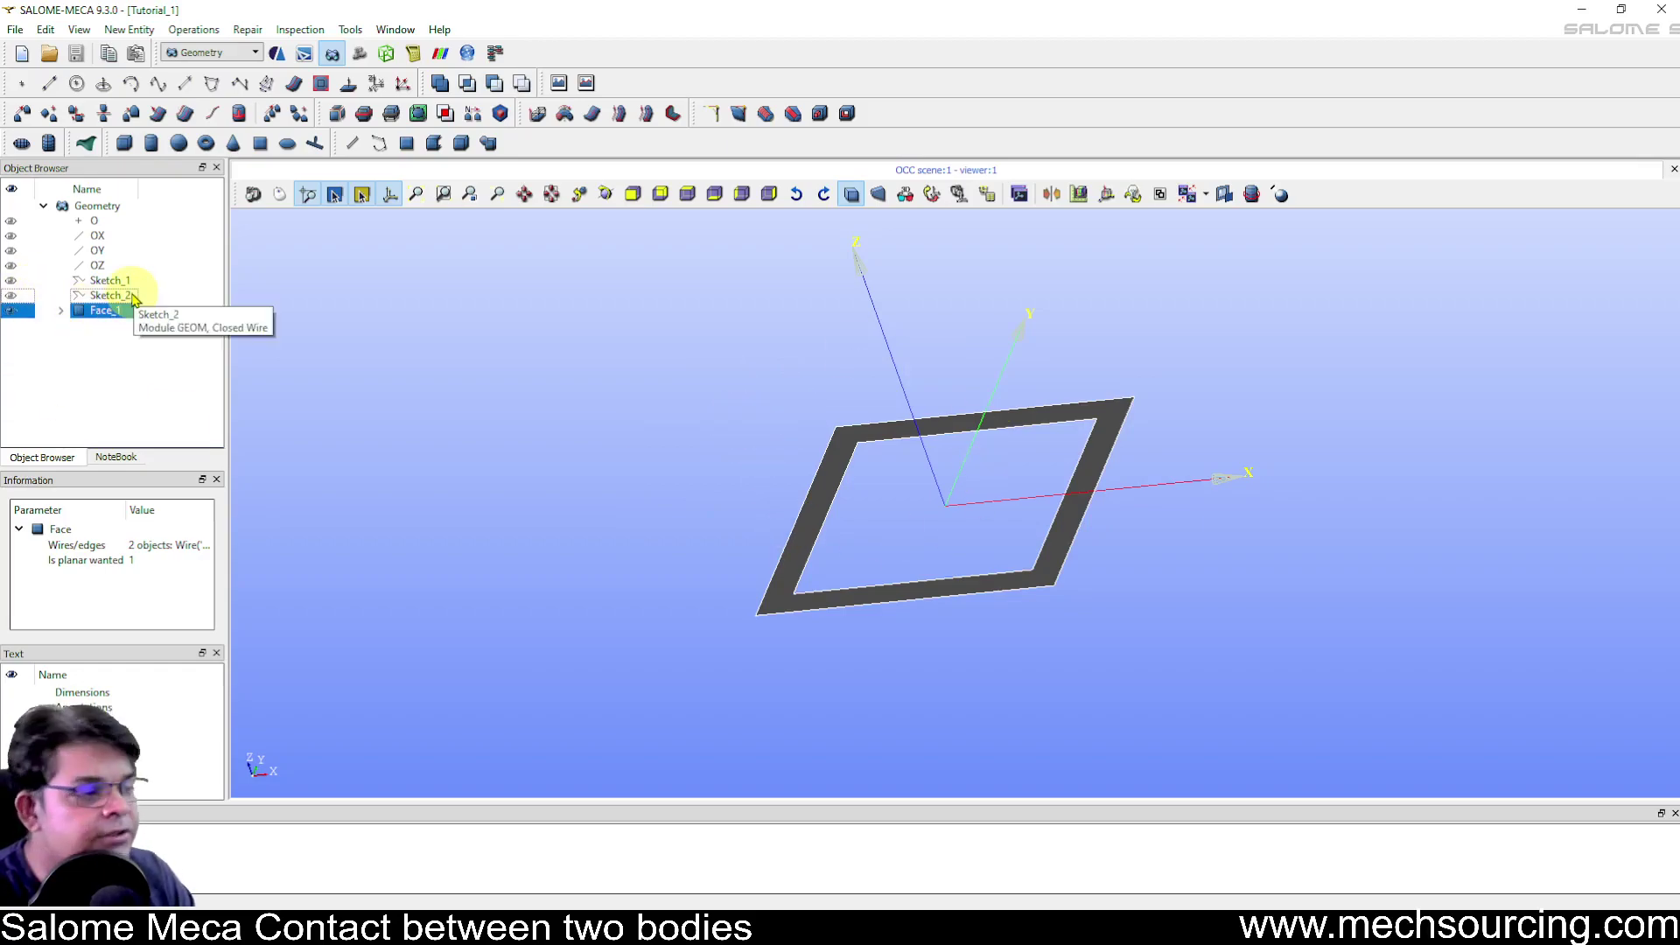
click(10, 297)
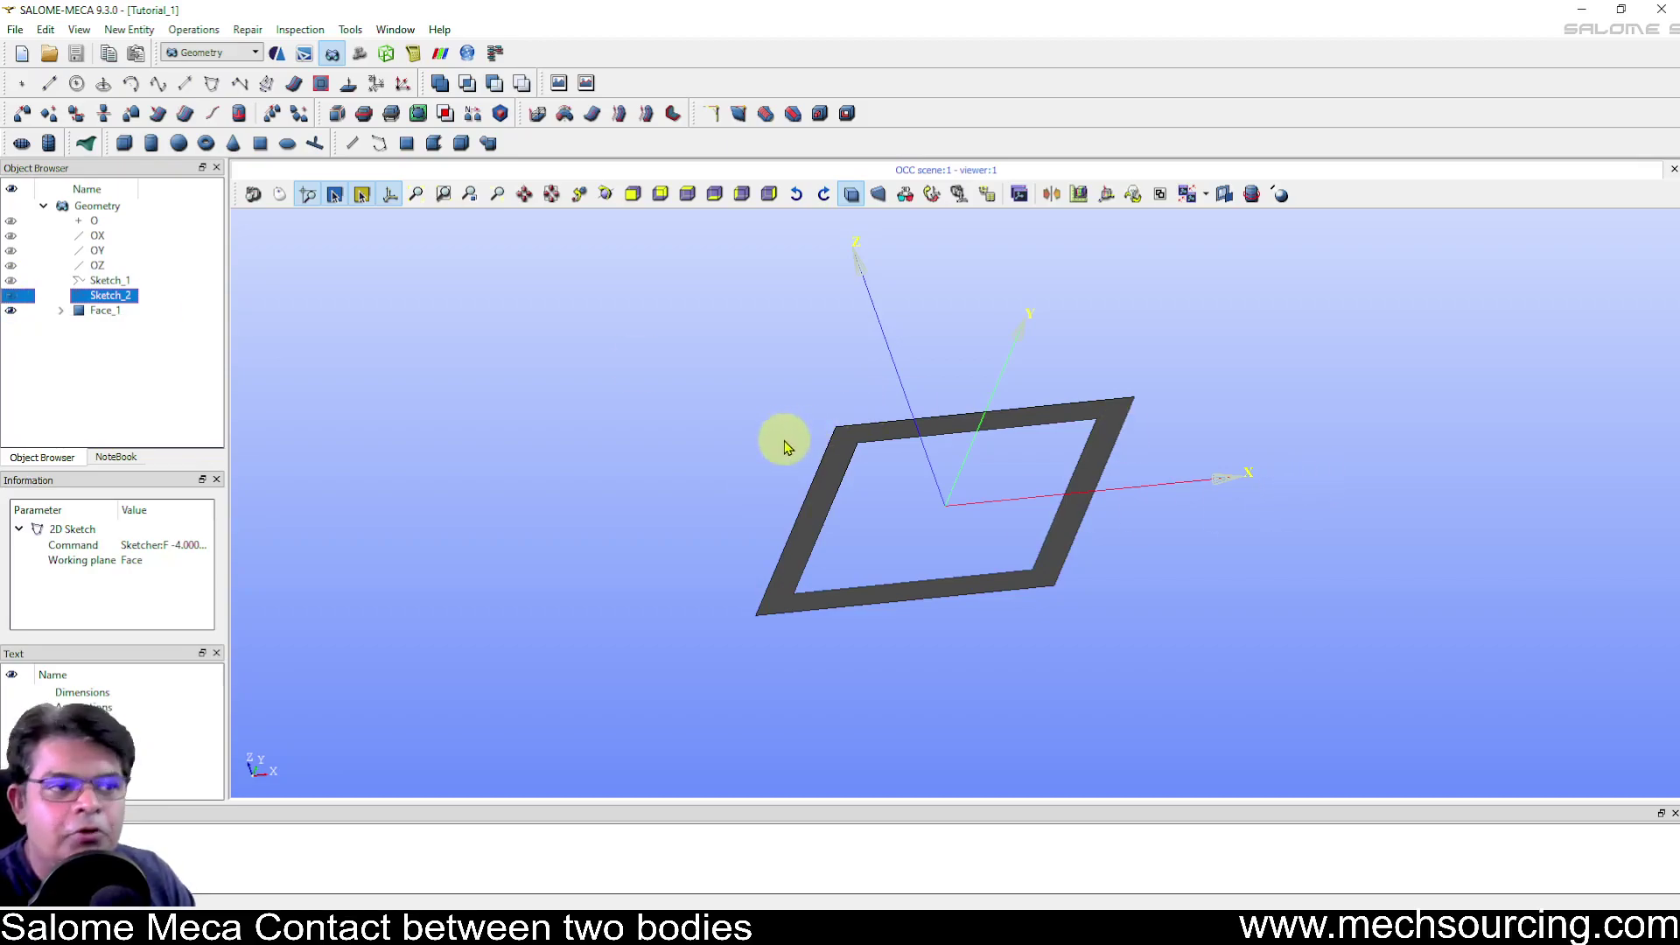
scroll(787, 439, up, 3)
scroll(713, 505, down, 3)
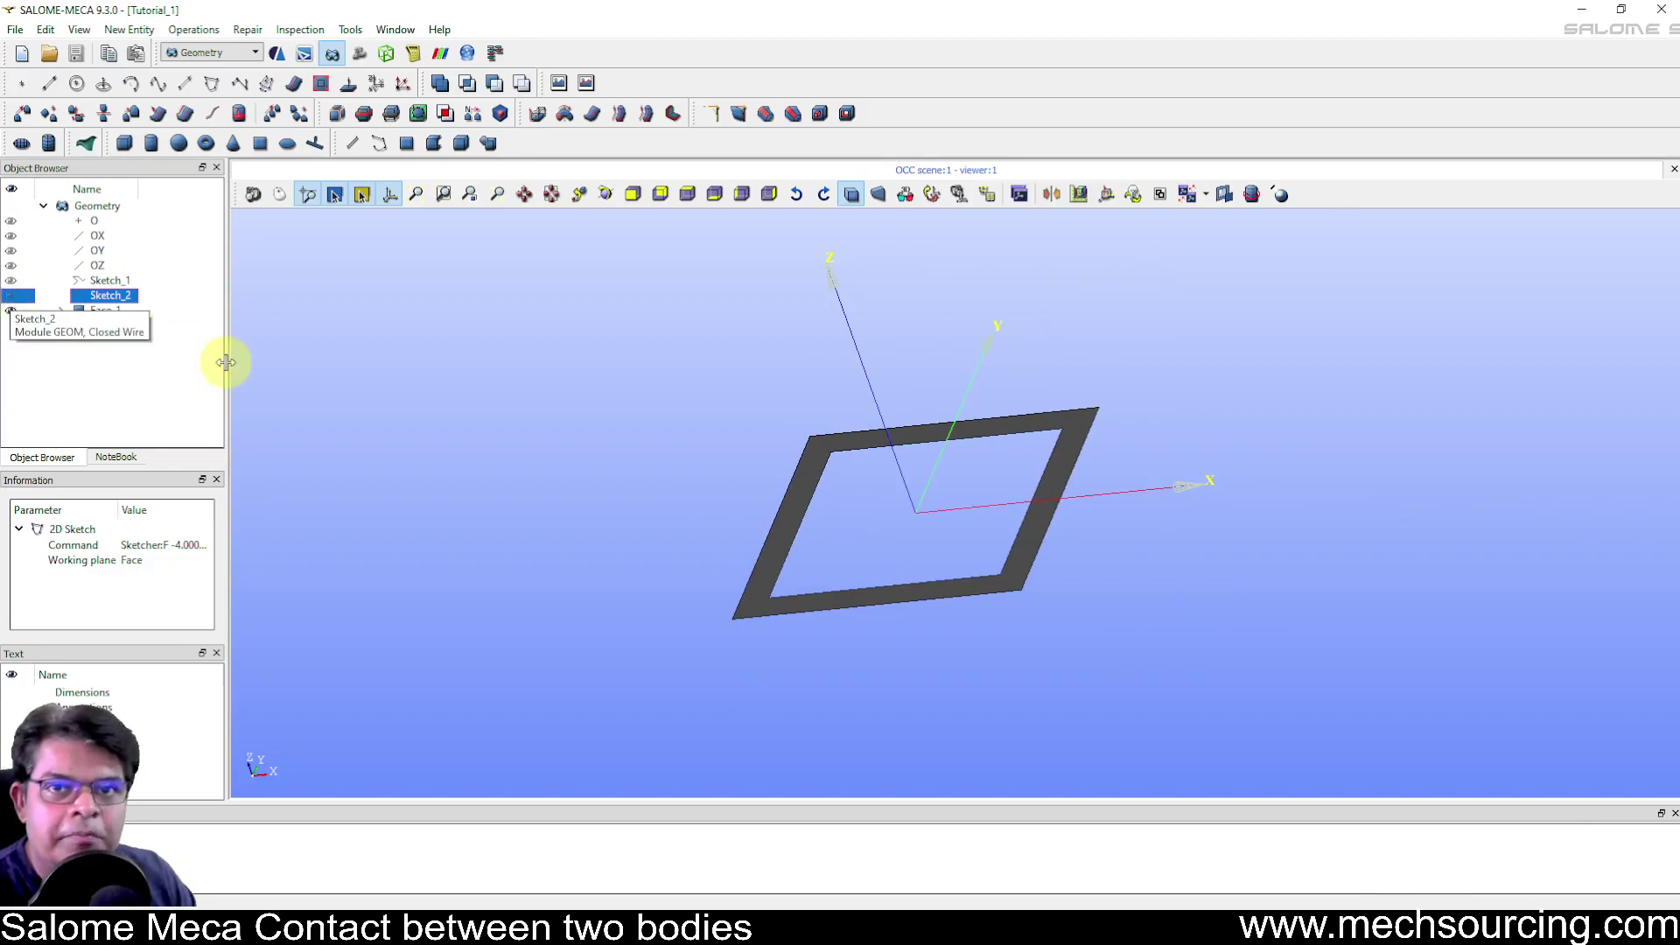
scroll(242, 374, down, 1)
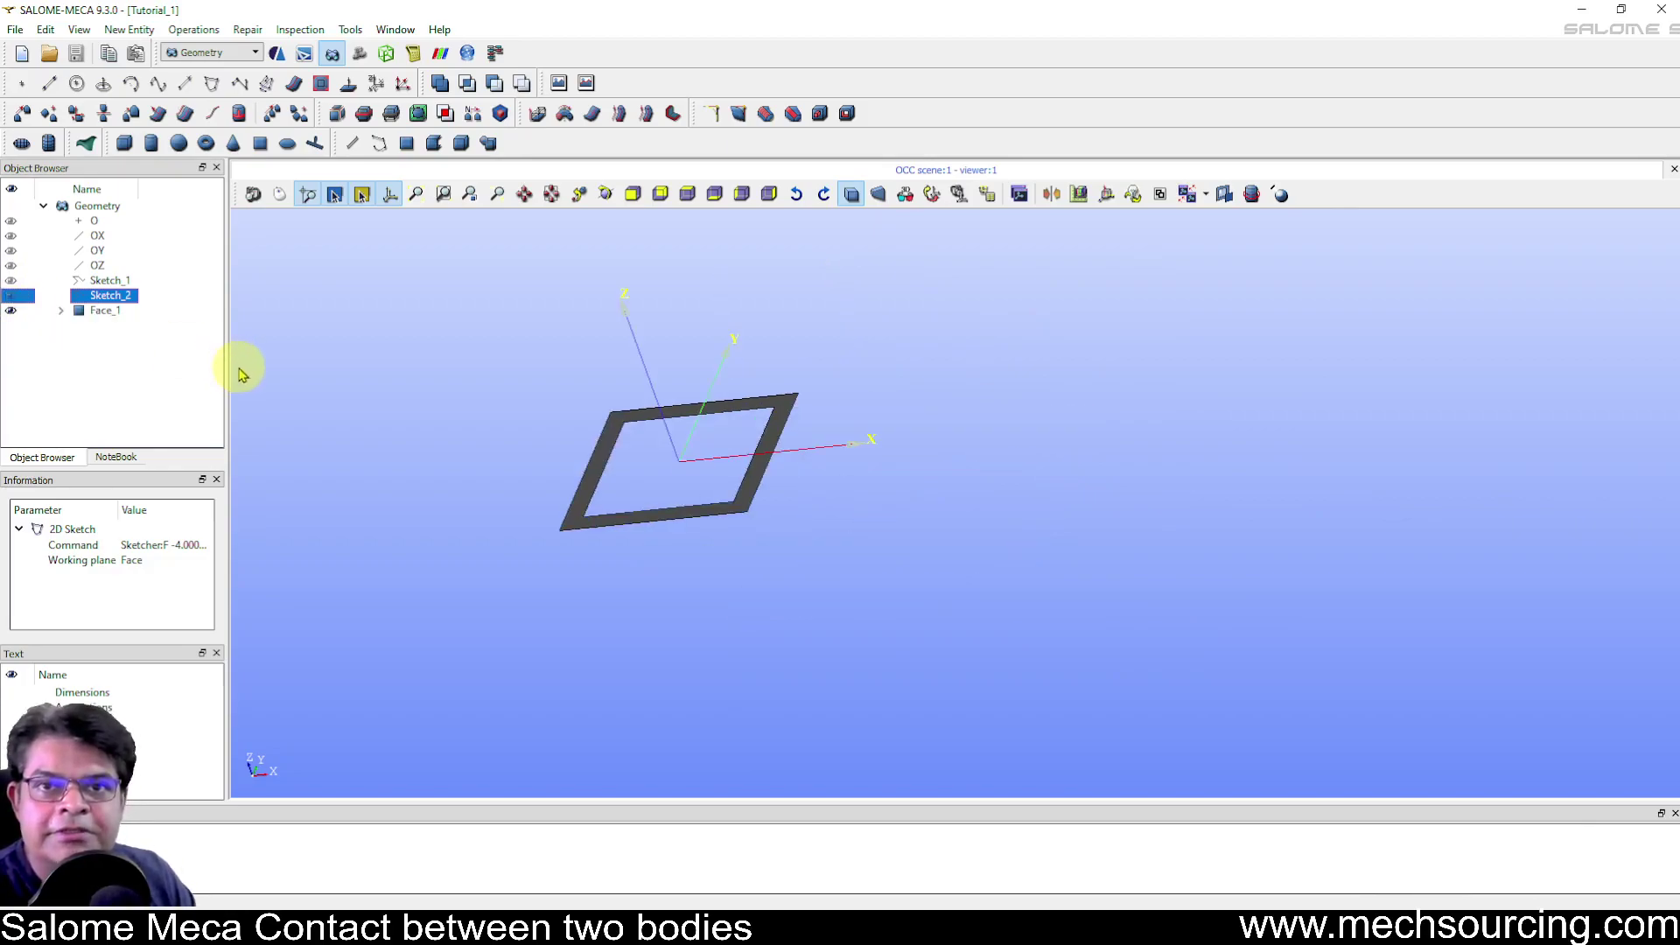
scroll(289, 429, up, 3)
mouse_move(1200, 396)
ctrl+right_down()
mouse_move(1313, 344)
mouse_move(1200, 375)
mouse_move(1177, 409)
ctrl+right_up()
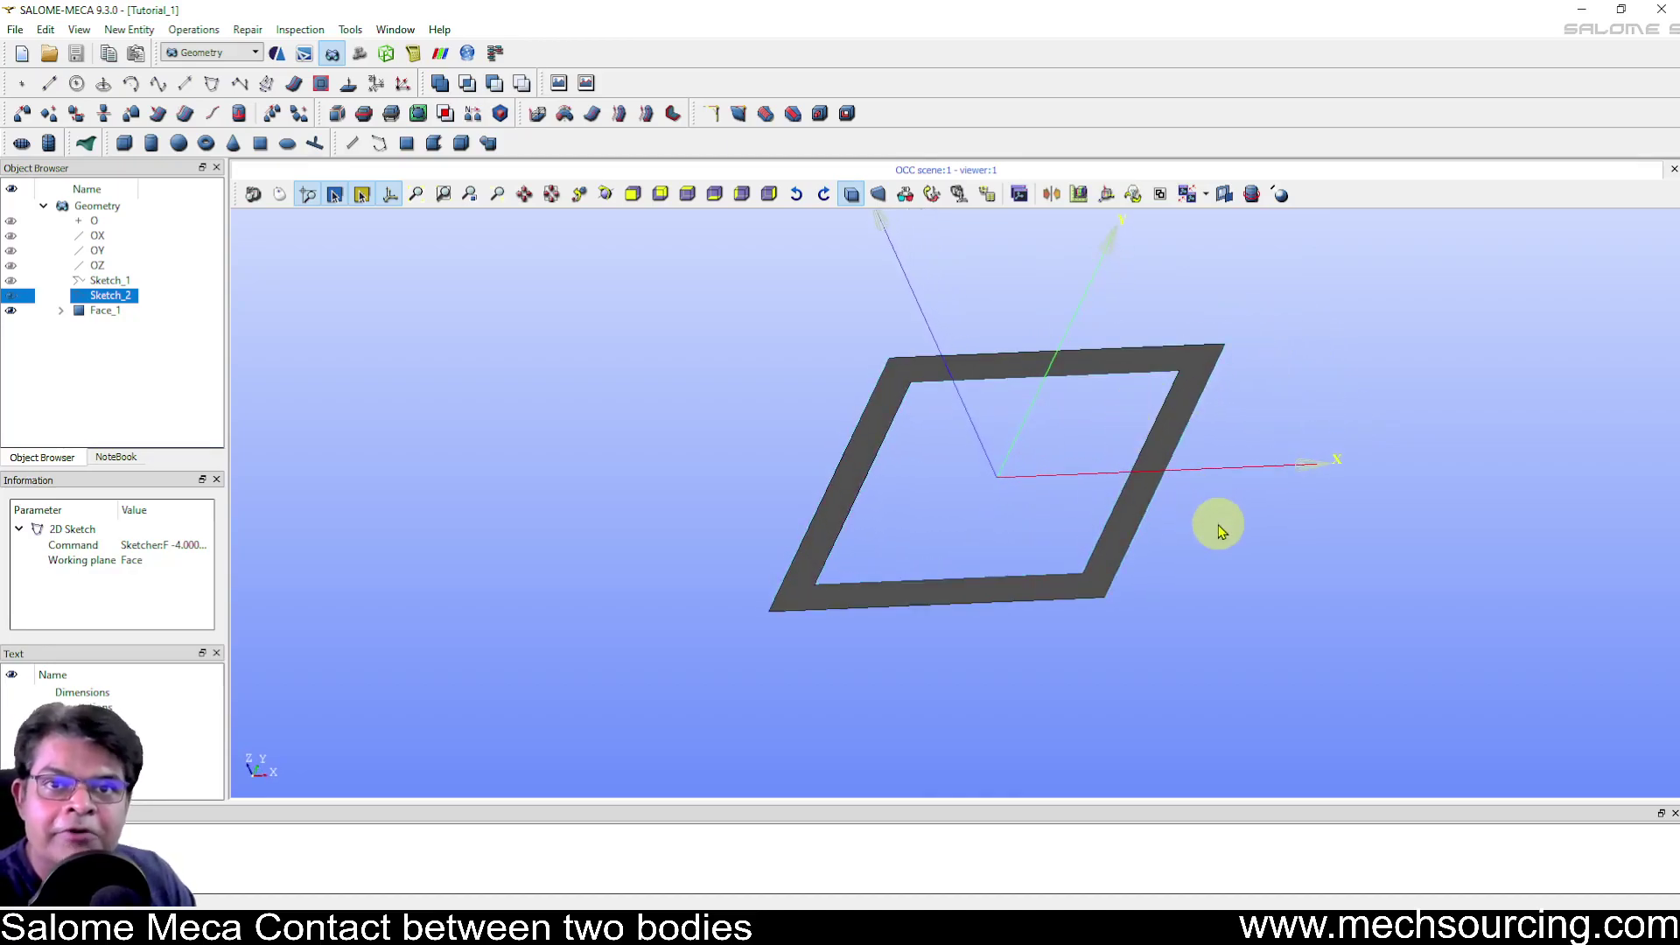
scroll(1088, 506, down, 4)
scroll(1019, 473, up, 4)
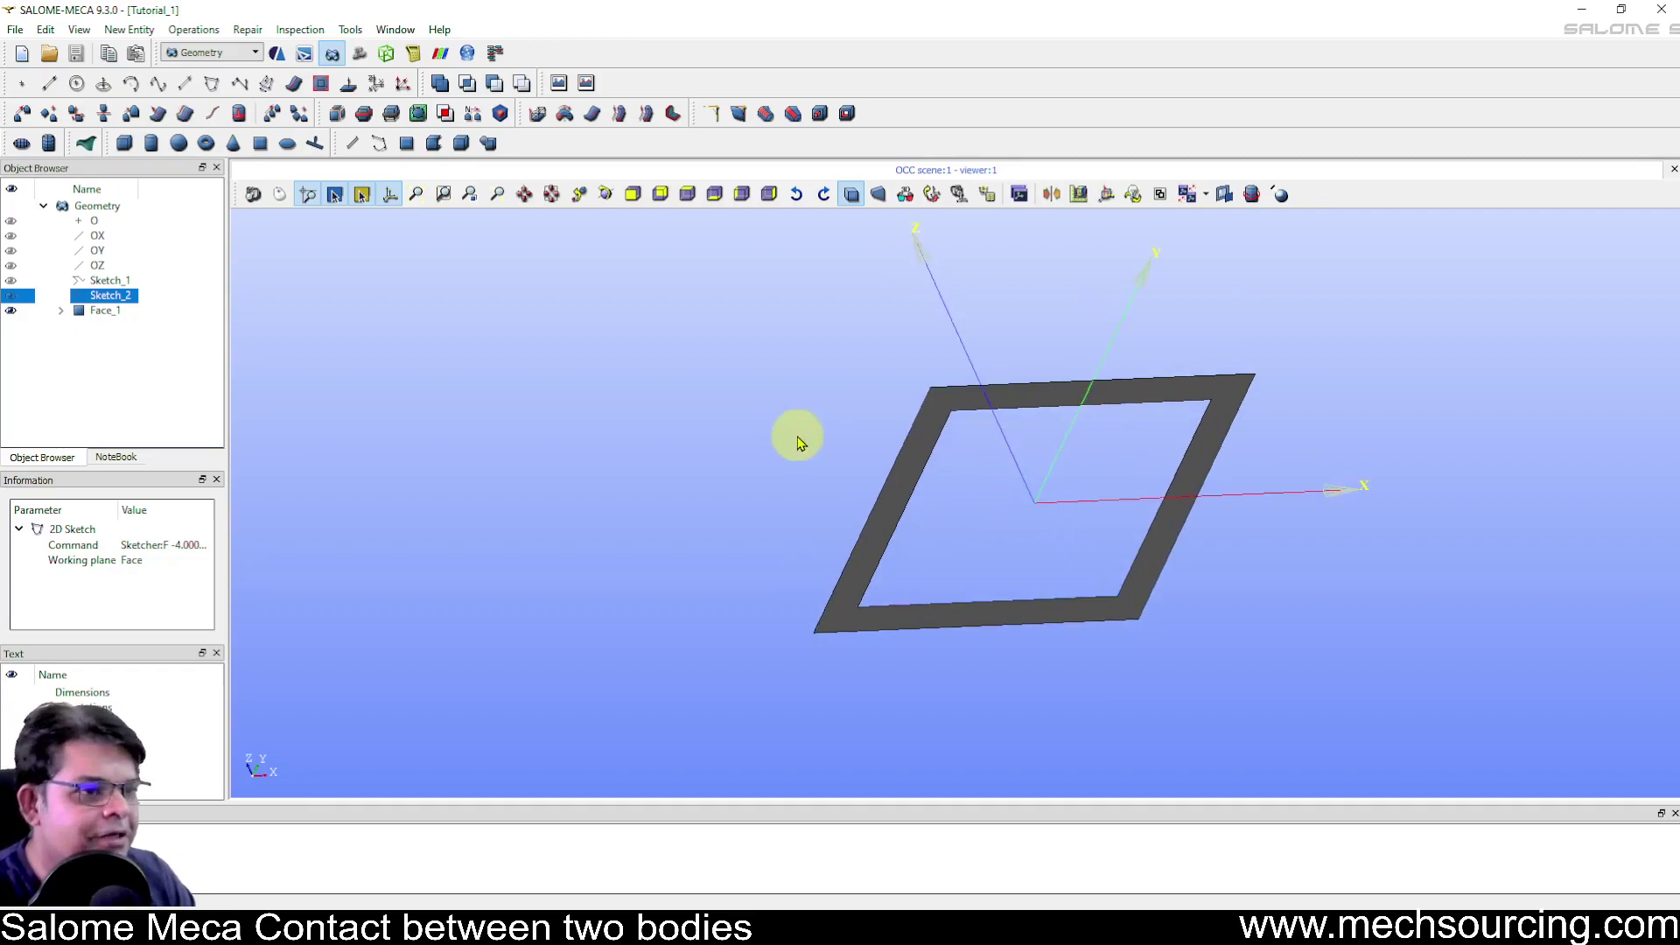
ctrl+right_drag(1116, 454, 930, 536)
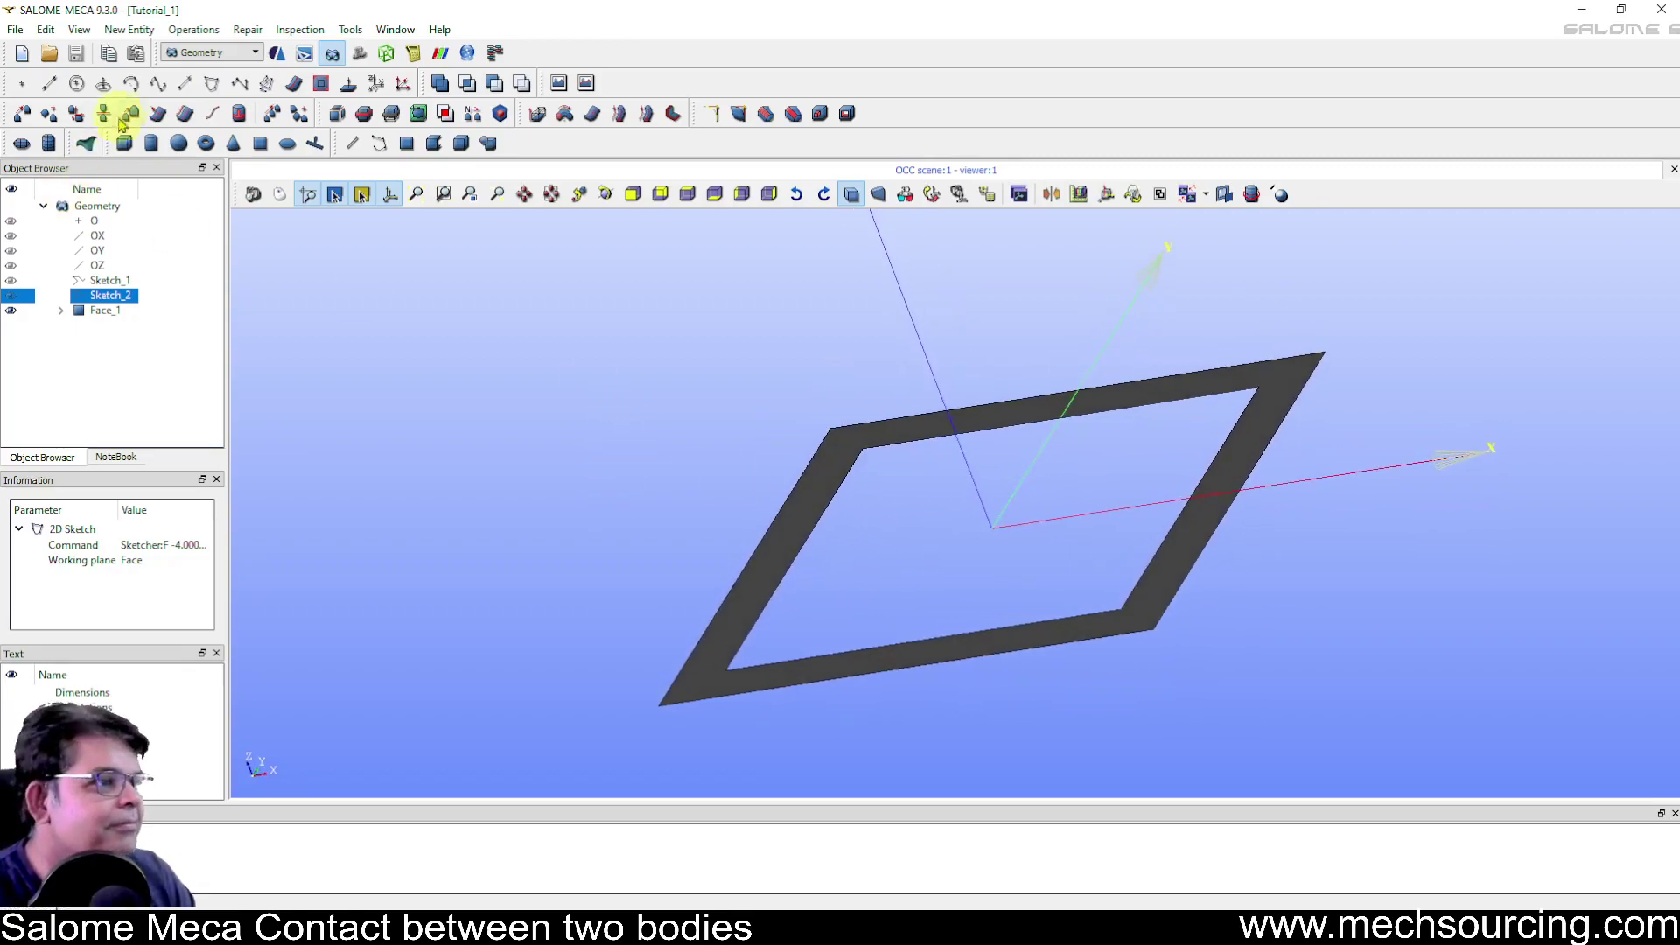
Set up an extrusion with Face_1 as the base shape and a height of 1, and try to apply it
click(128, 30)
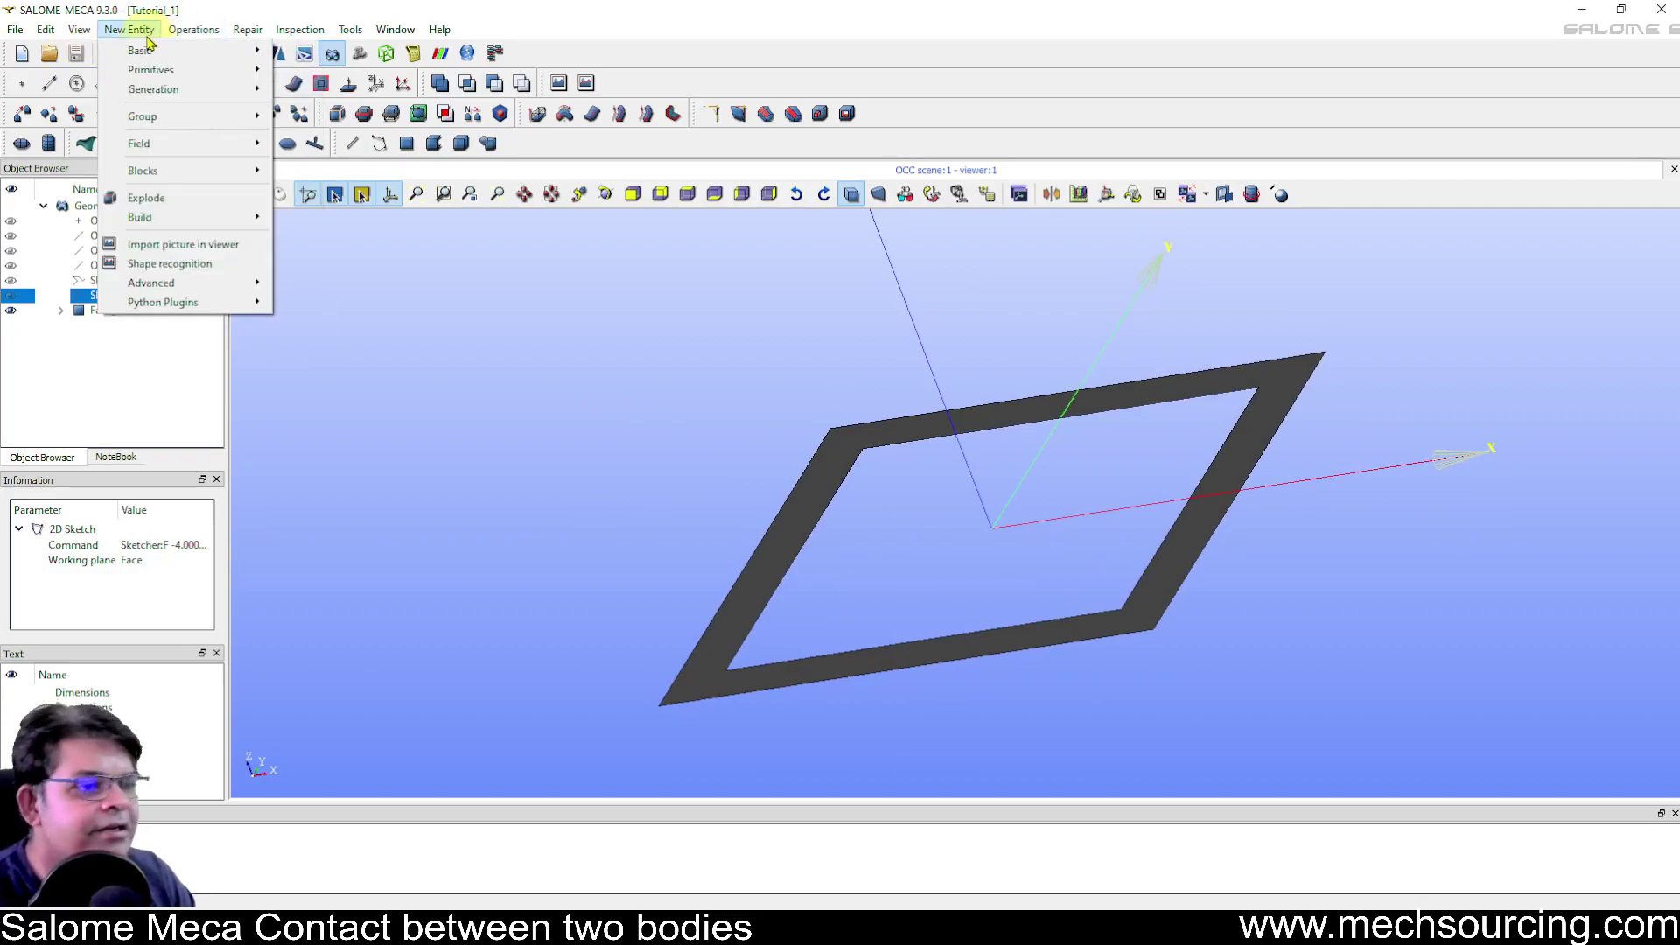
click(750, 338)
ctrl+right_drag(993, 487, 1102, 455)
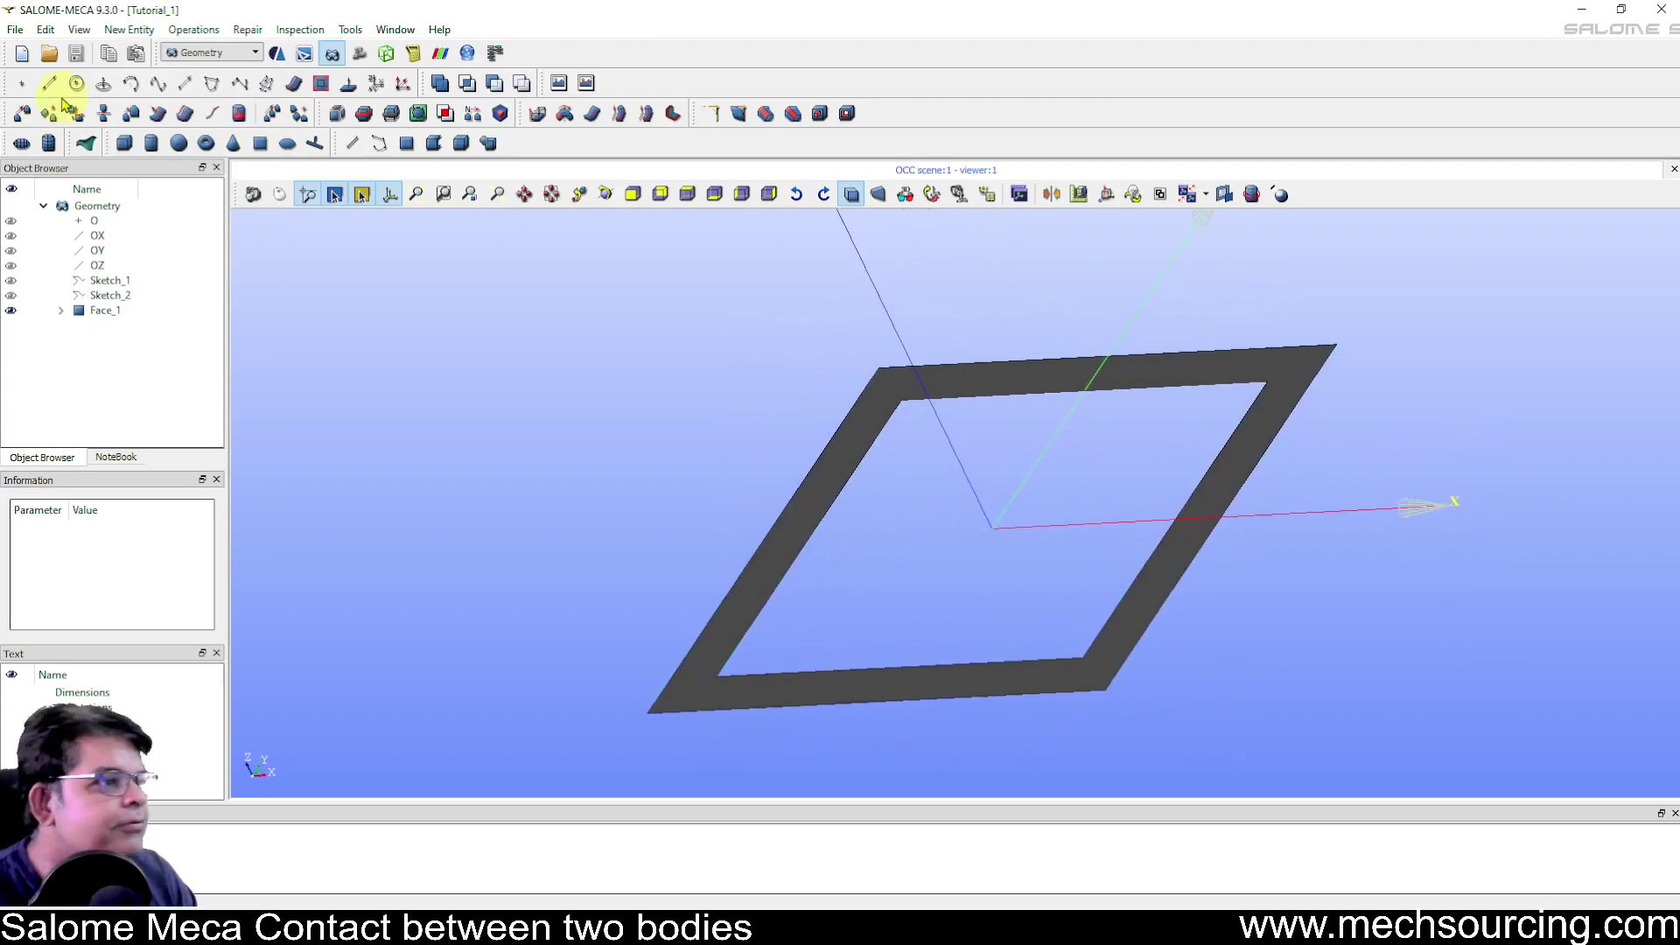
click(97, 311)
click(131, 29)
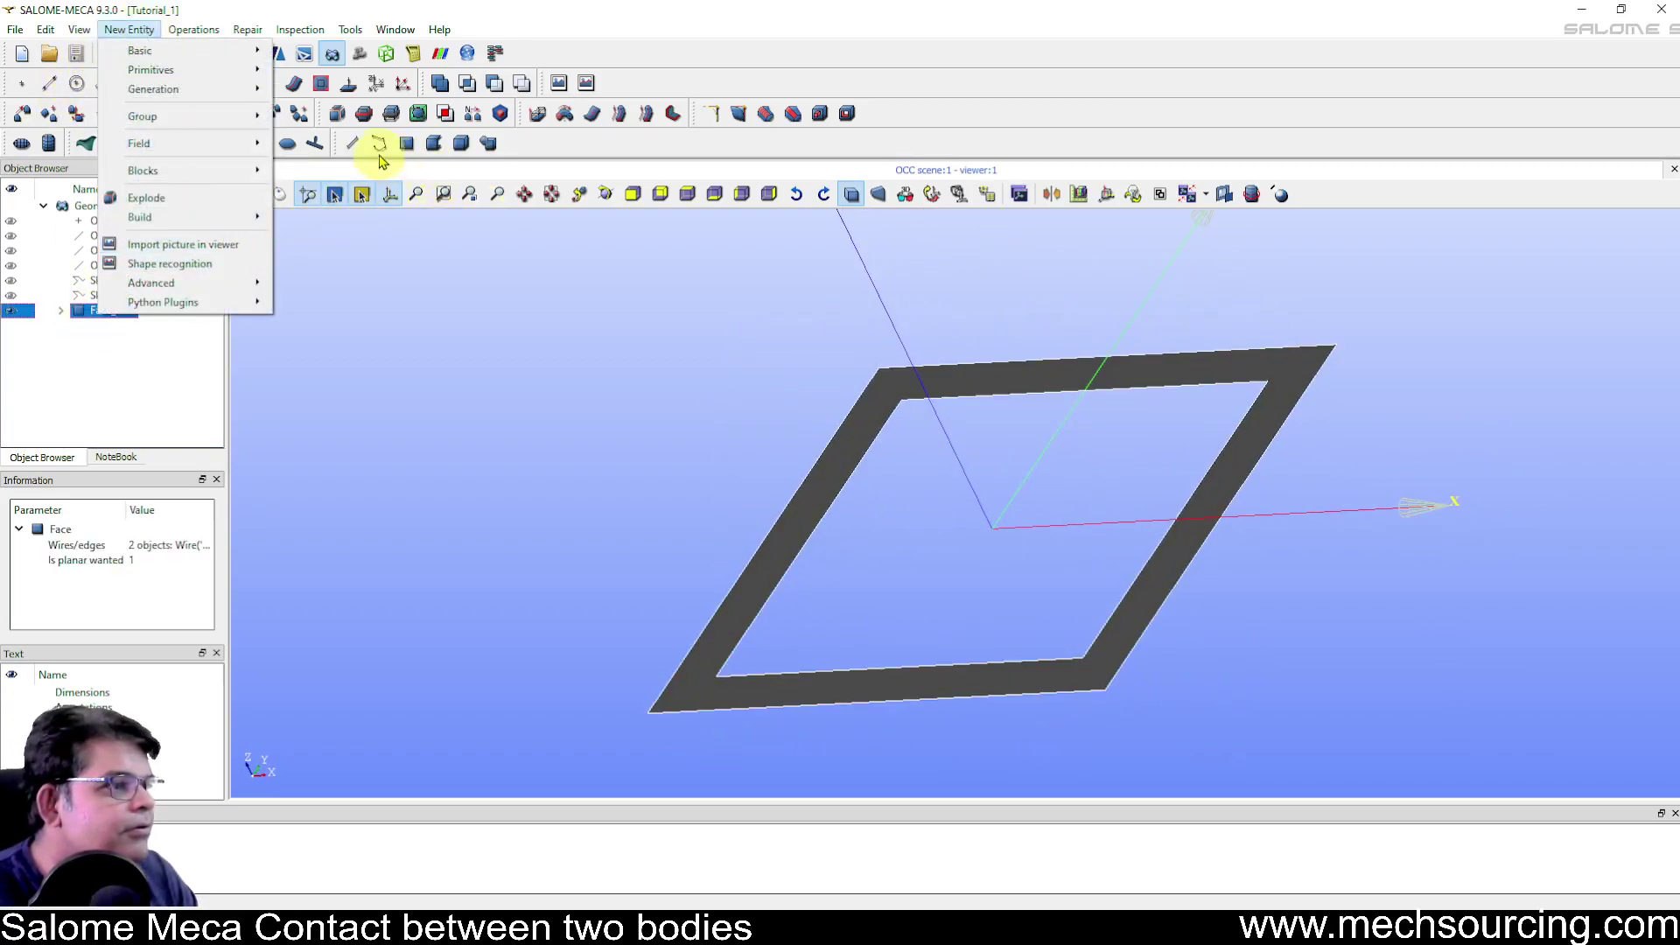
click(129, 30)
click(118, 32)
mouse_move(210, 92)
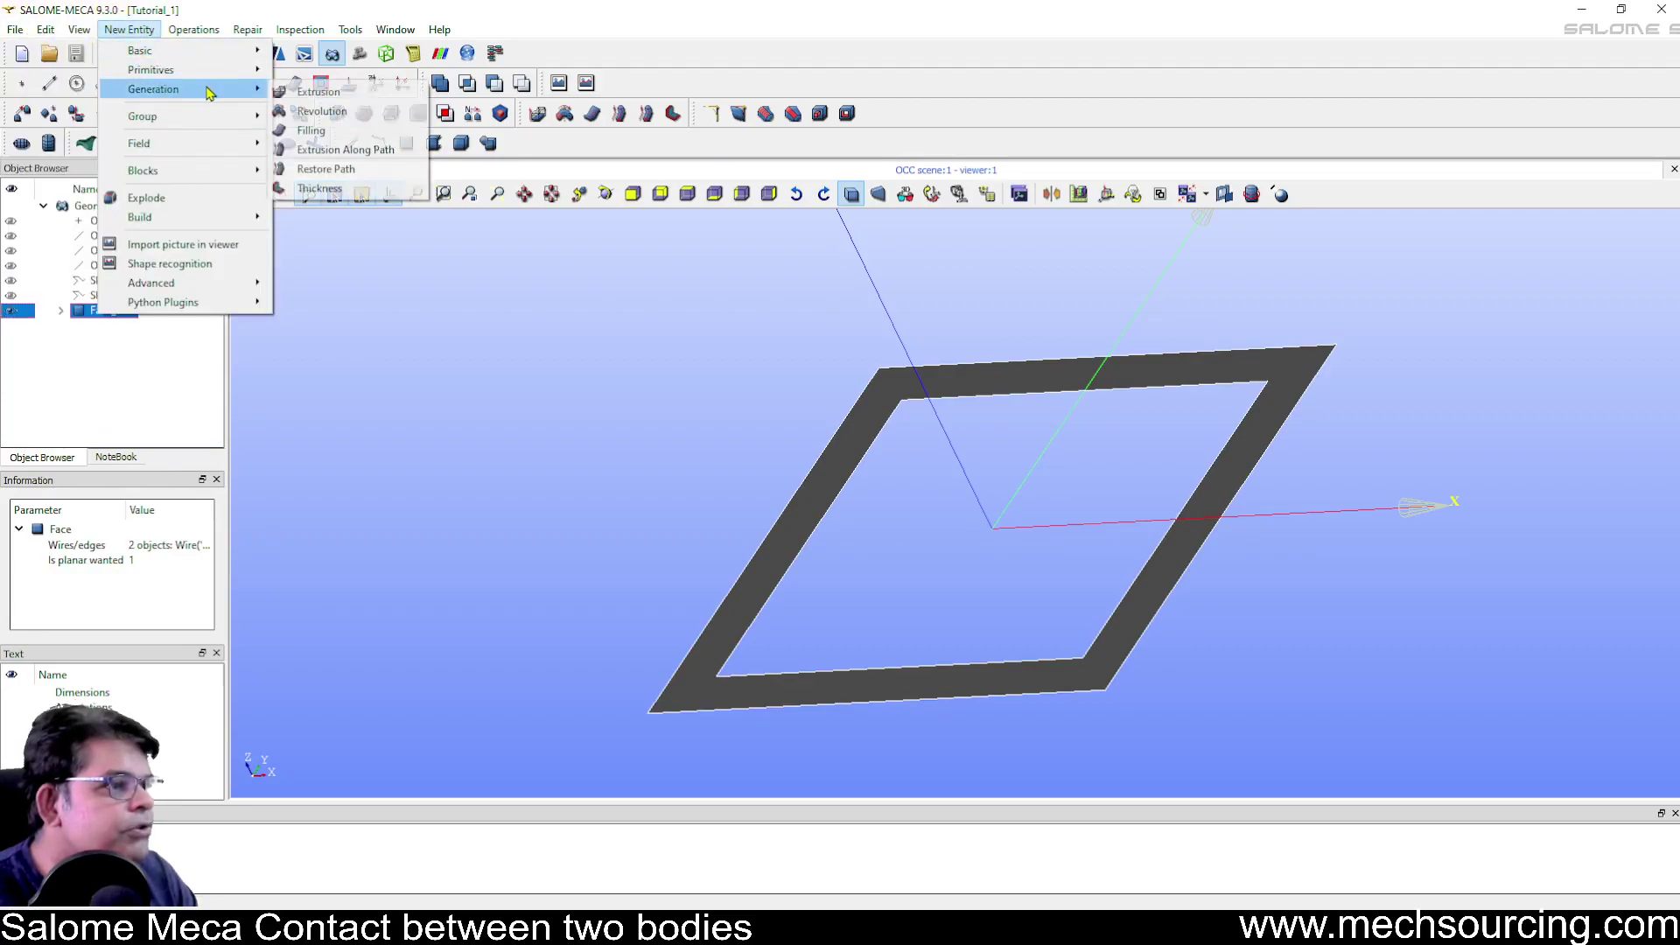
click(318, 91)
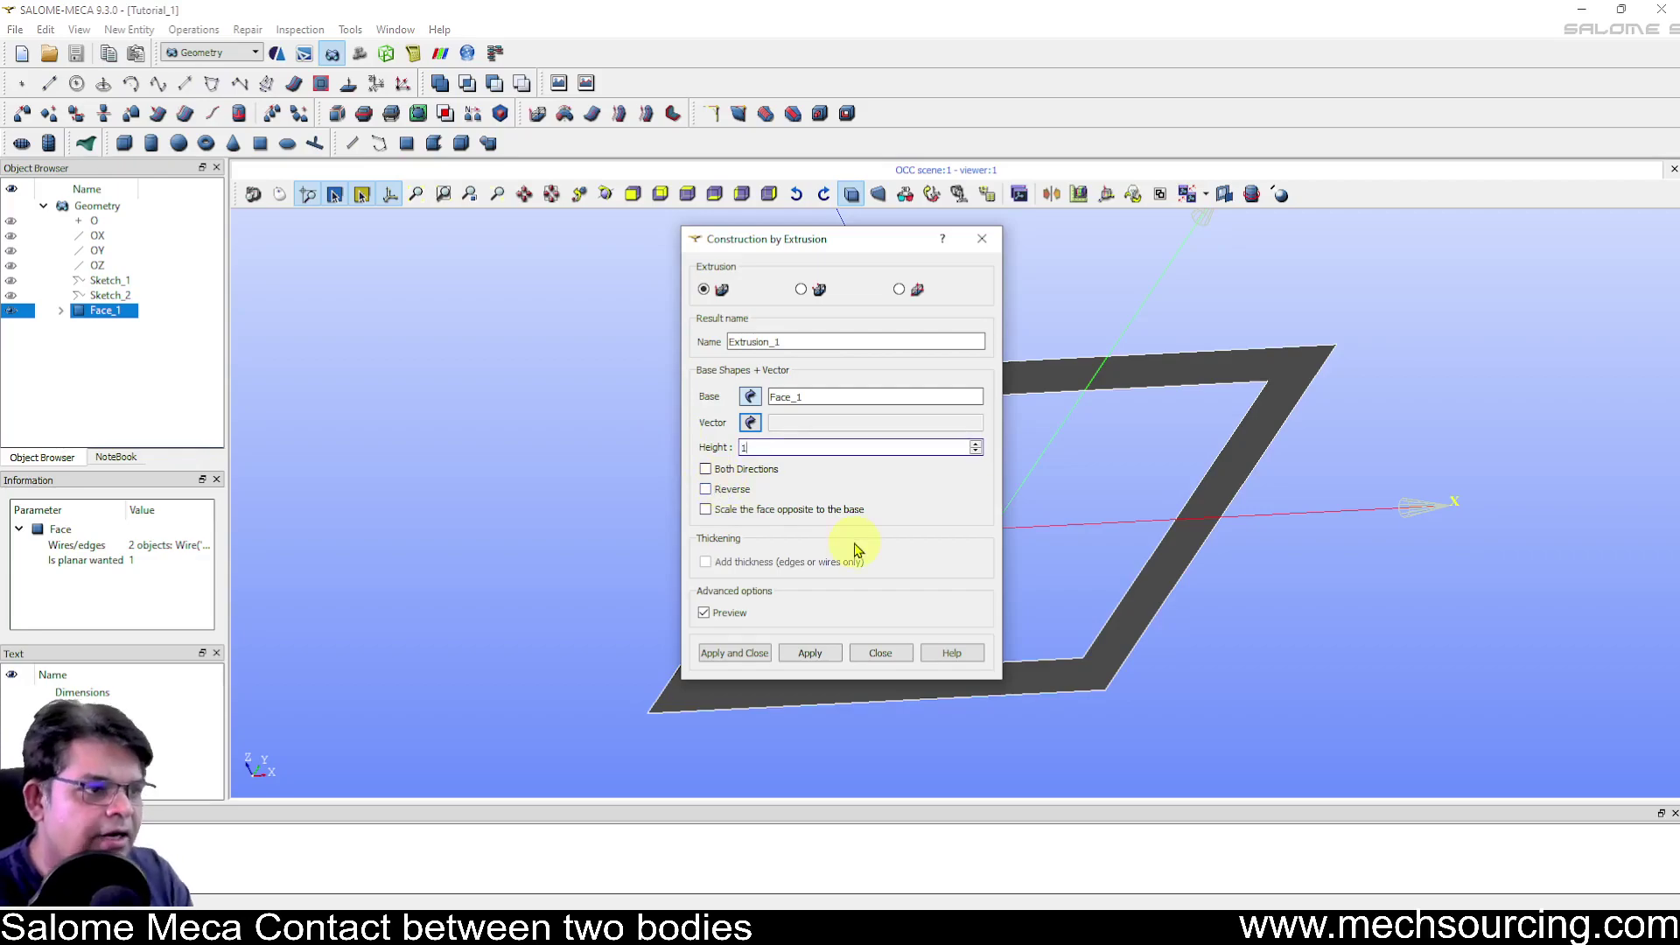
scroll(1342, 512, down, 3)
scroll(1342, 517, up, 1)
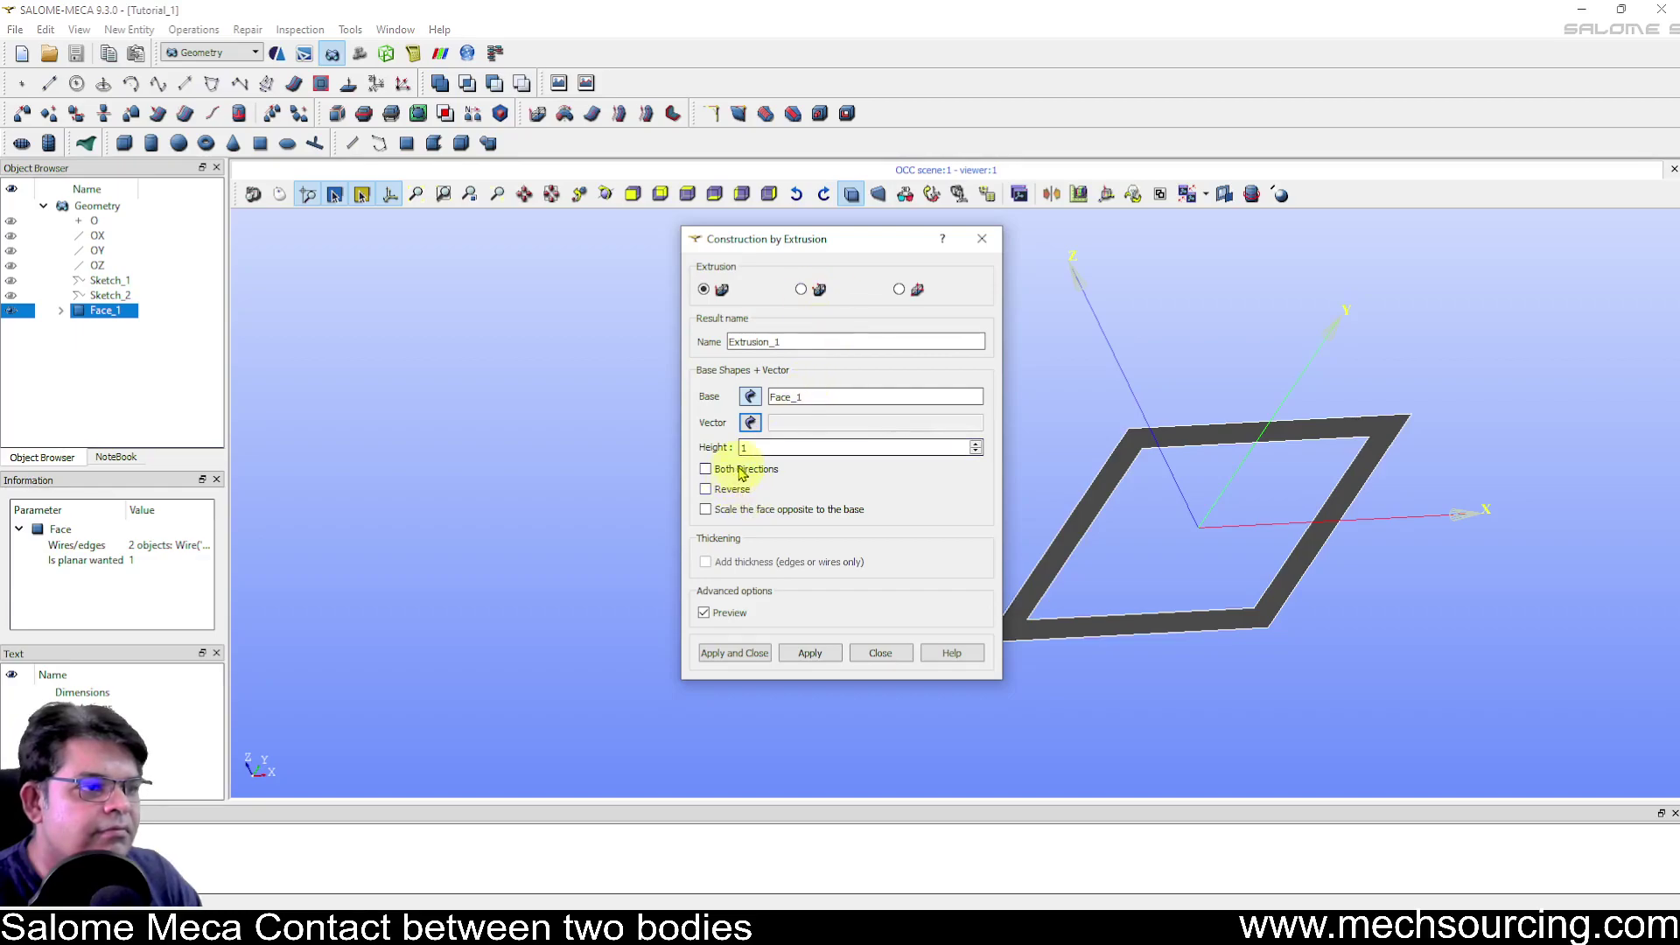
click(755, 655)
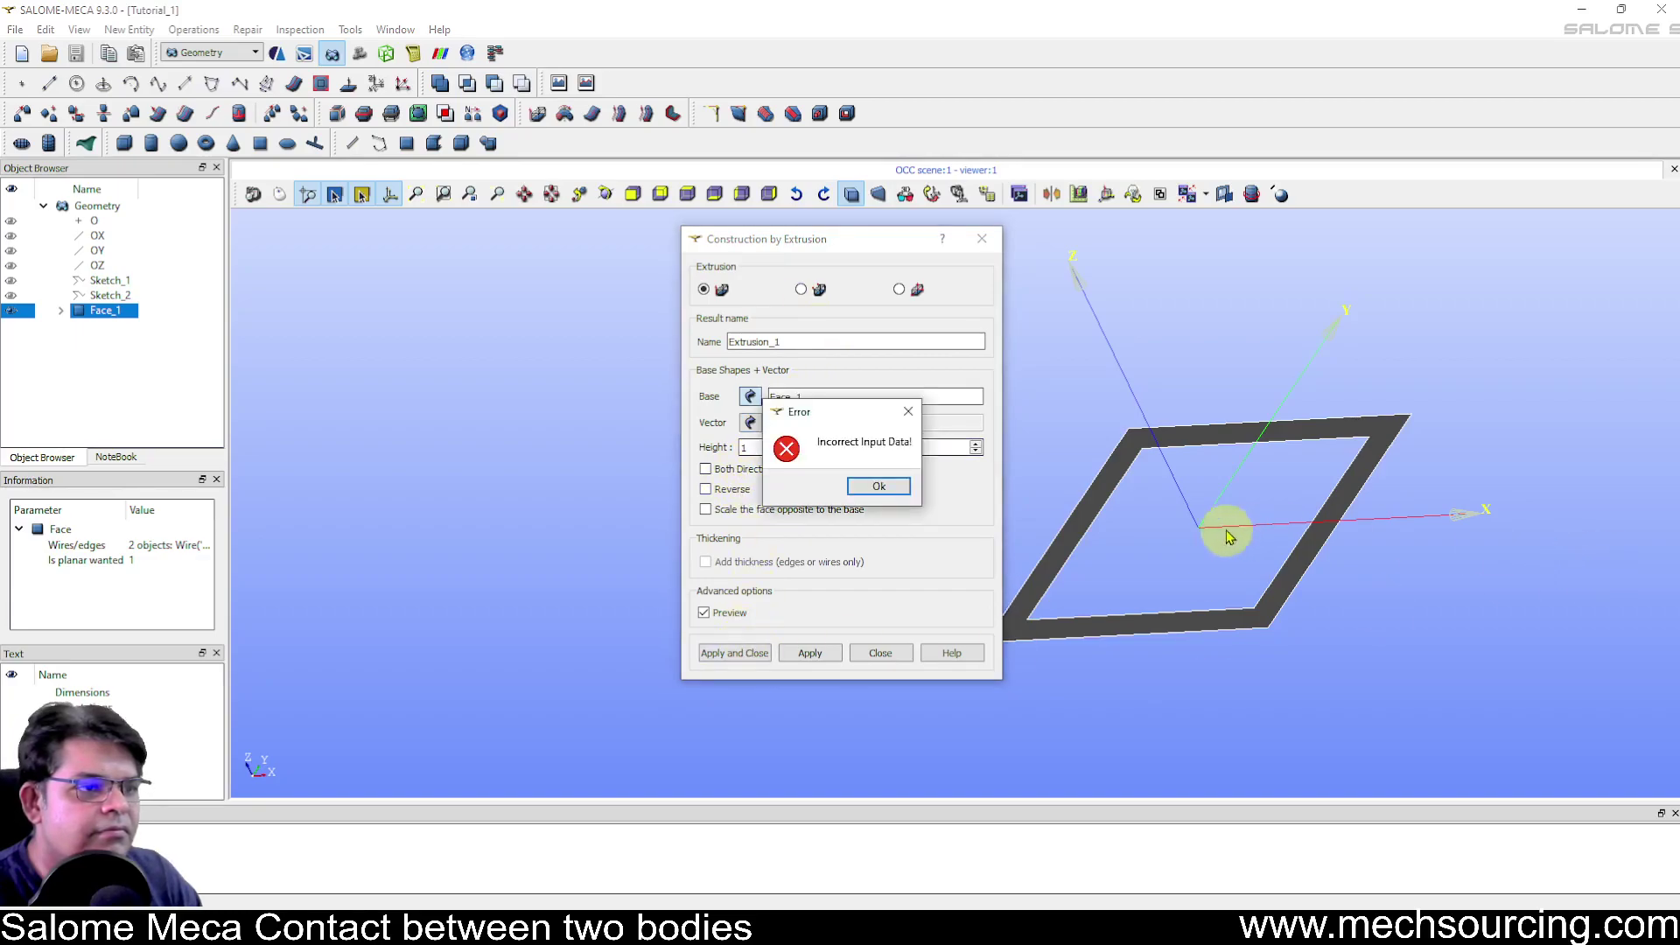
click(873, 484)
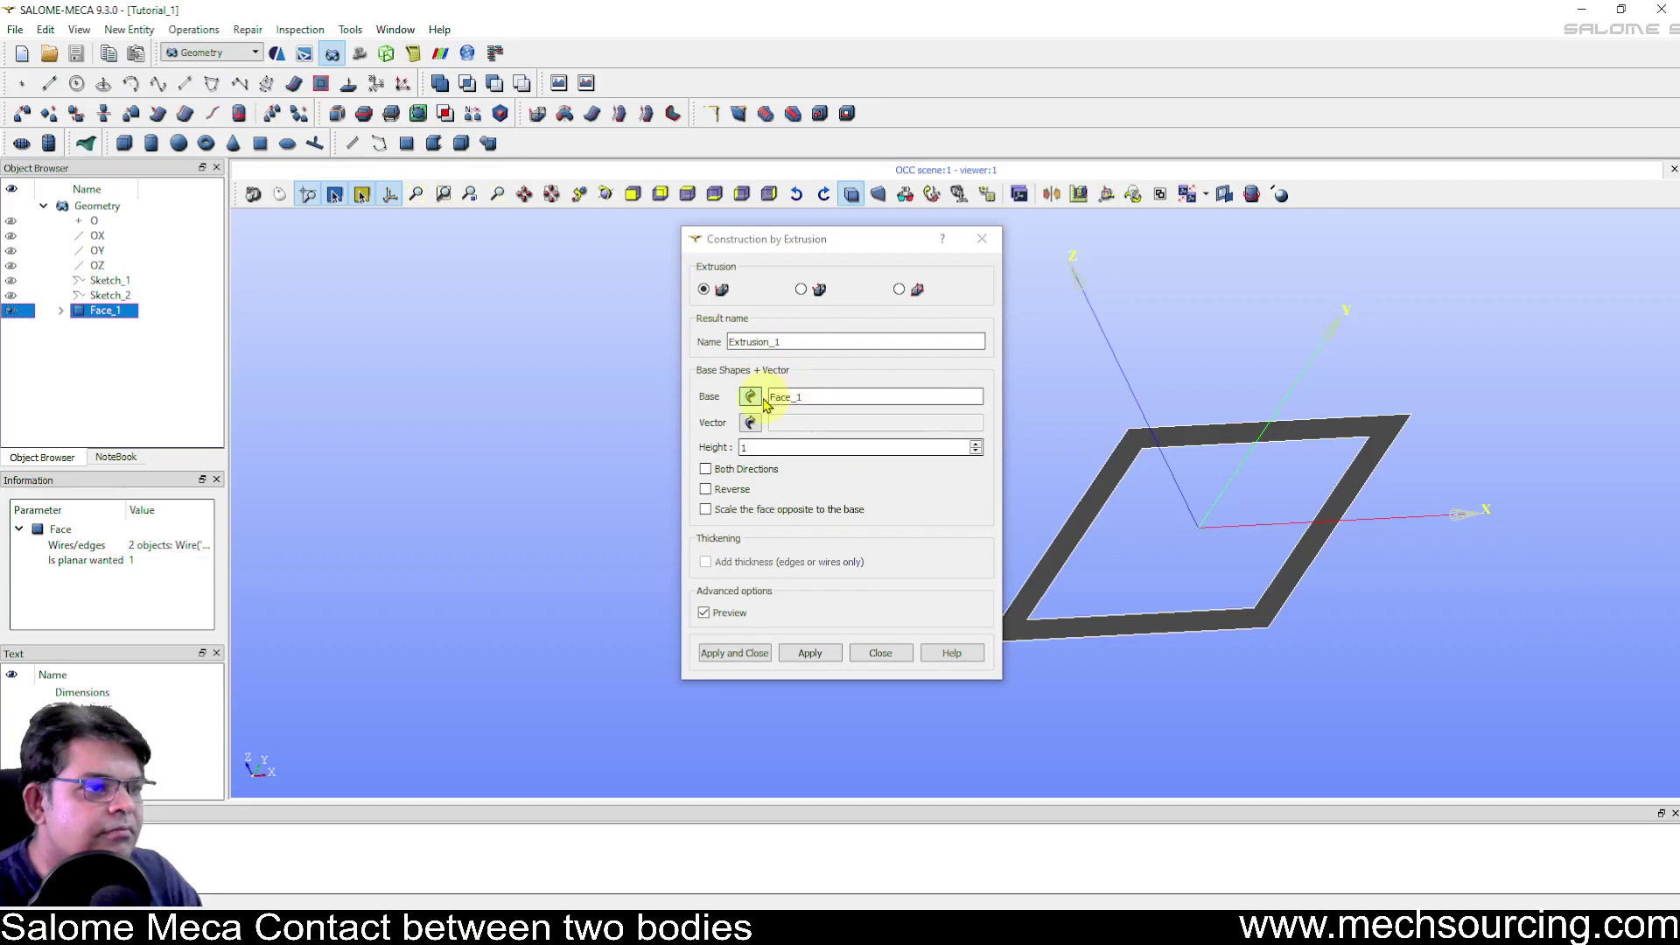
Use the OZ axis as the extrusion vector and create the frame solid from Face_1
click(751, 424)
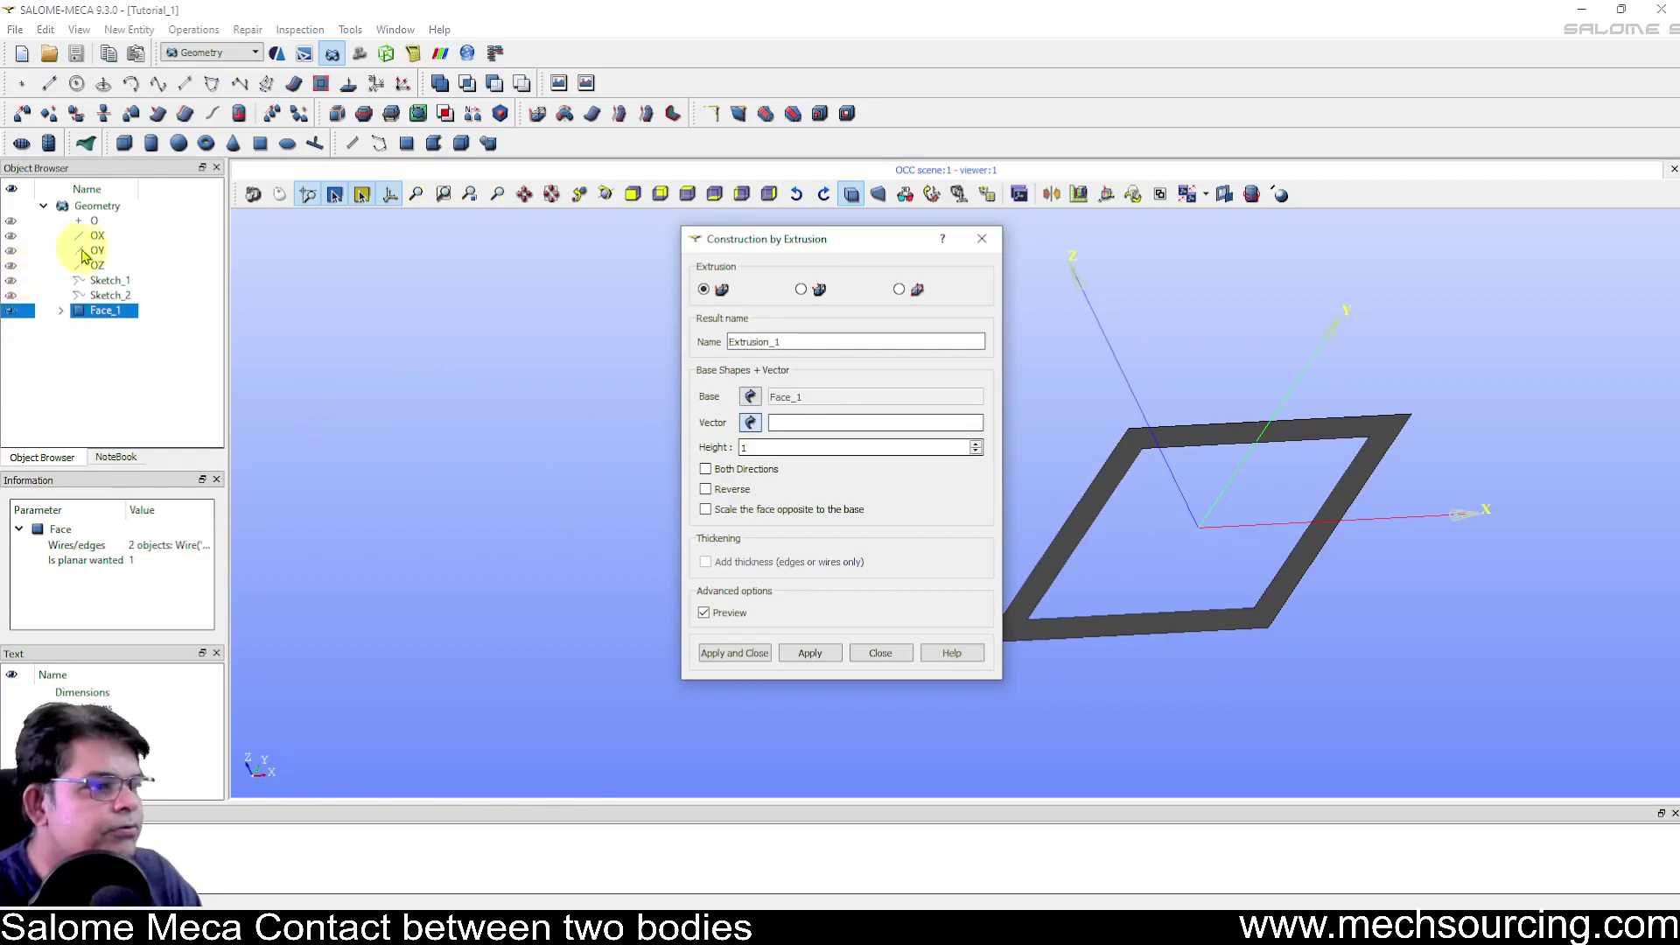
scroll(1184, 551, down, 3)
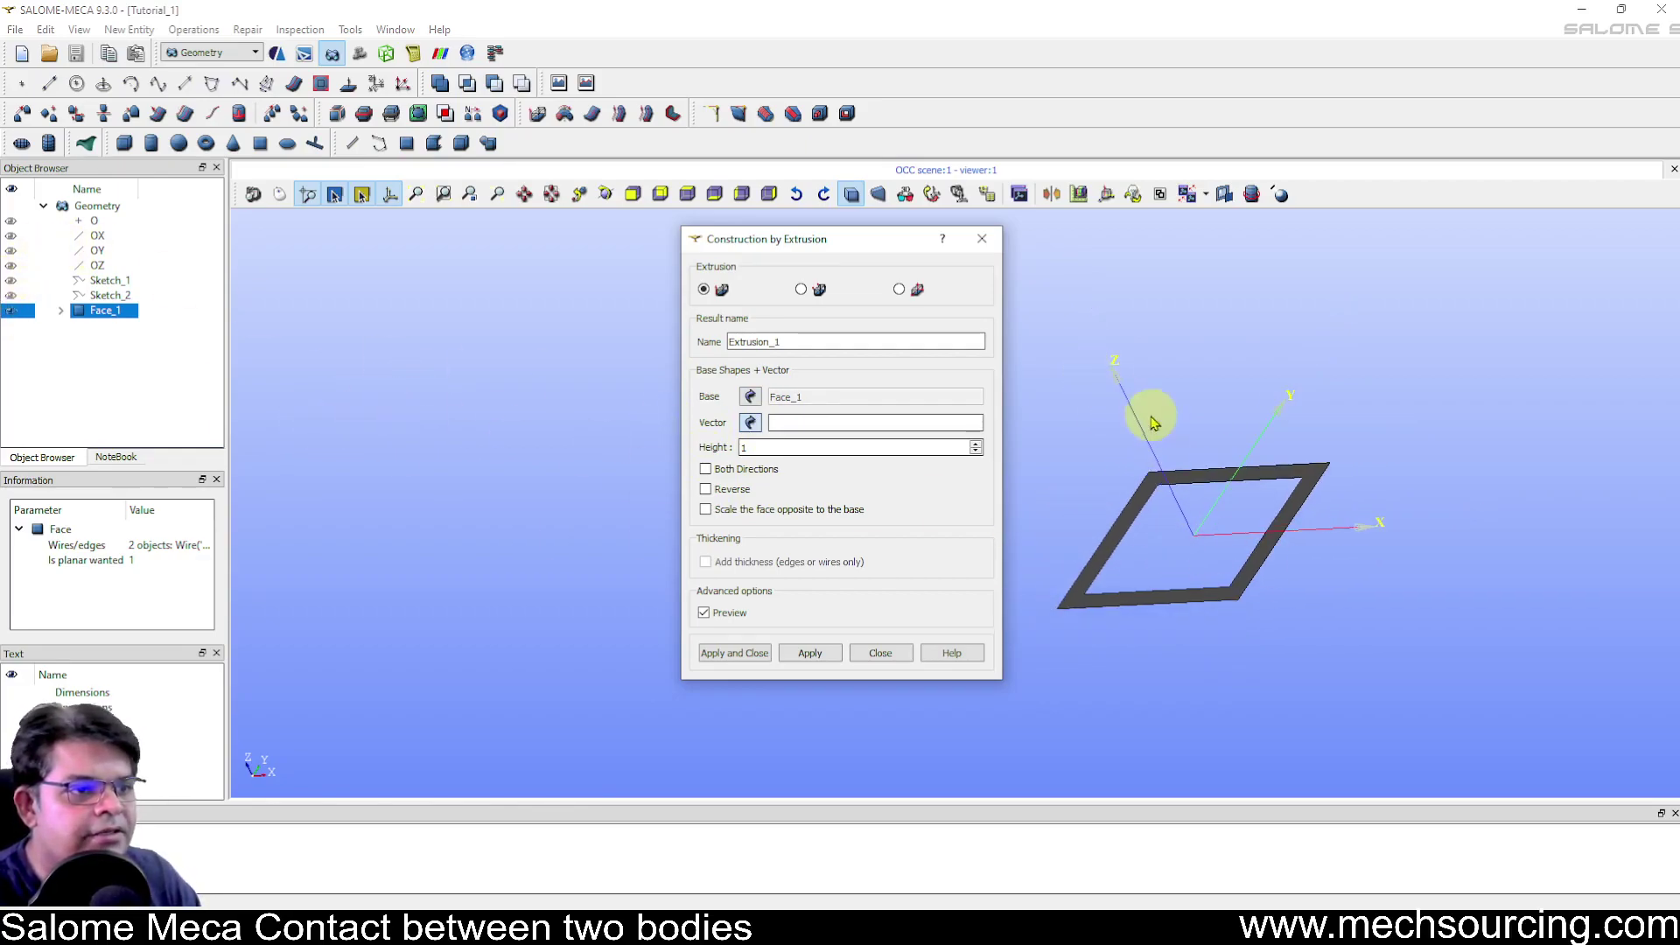
click(97, 265)
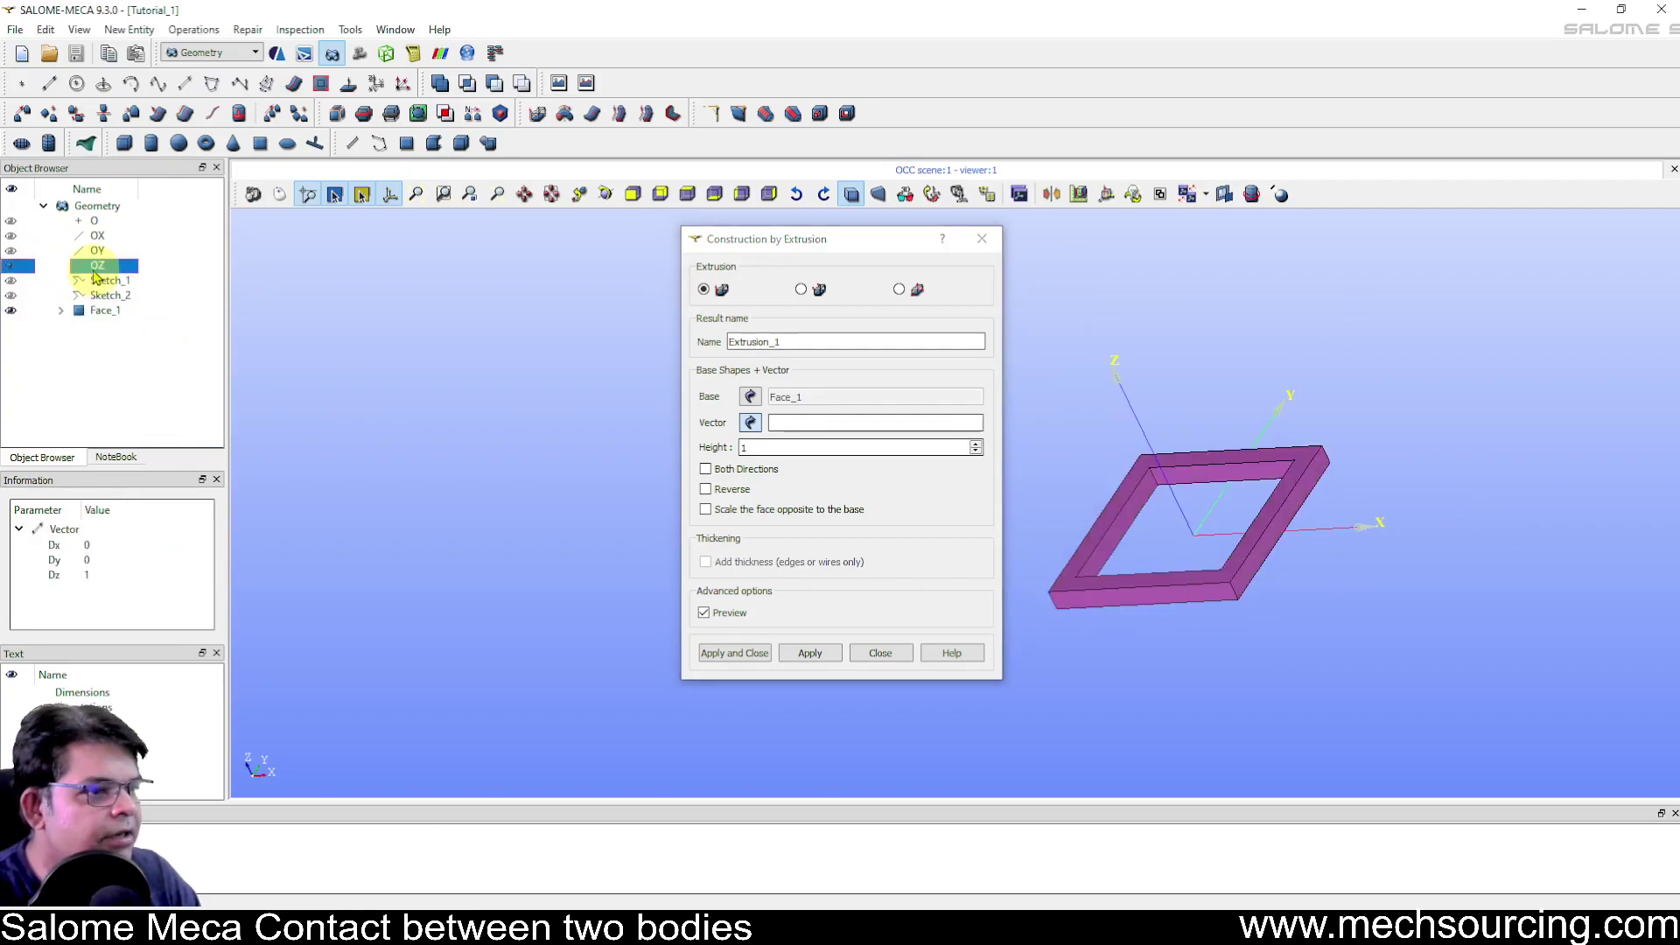
click(735, 658)
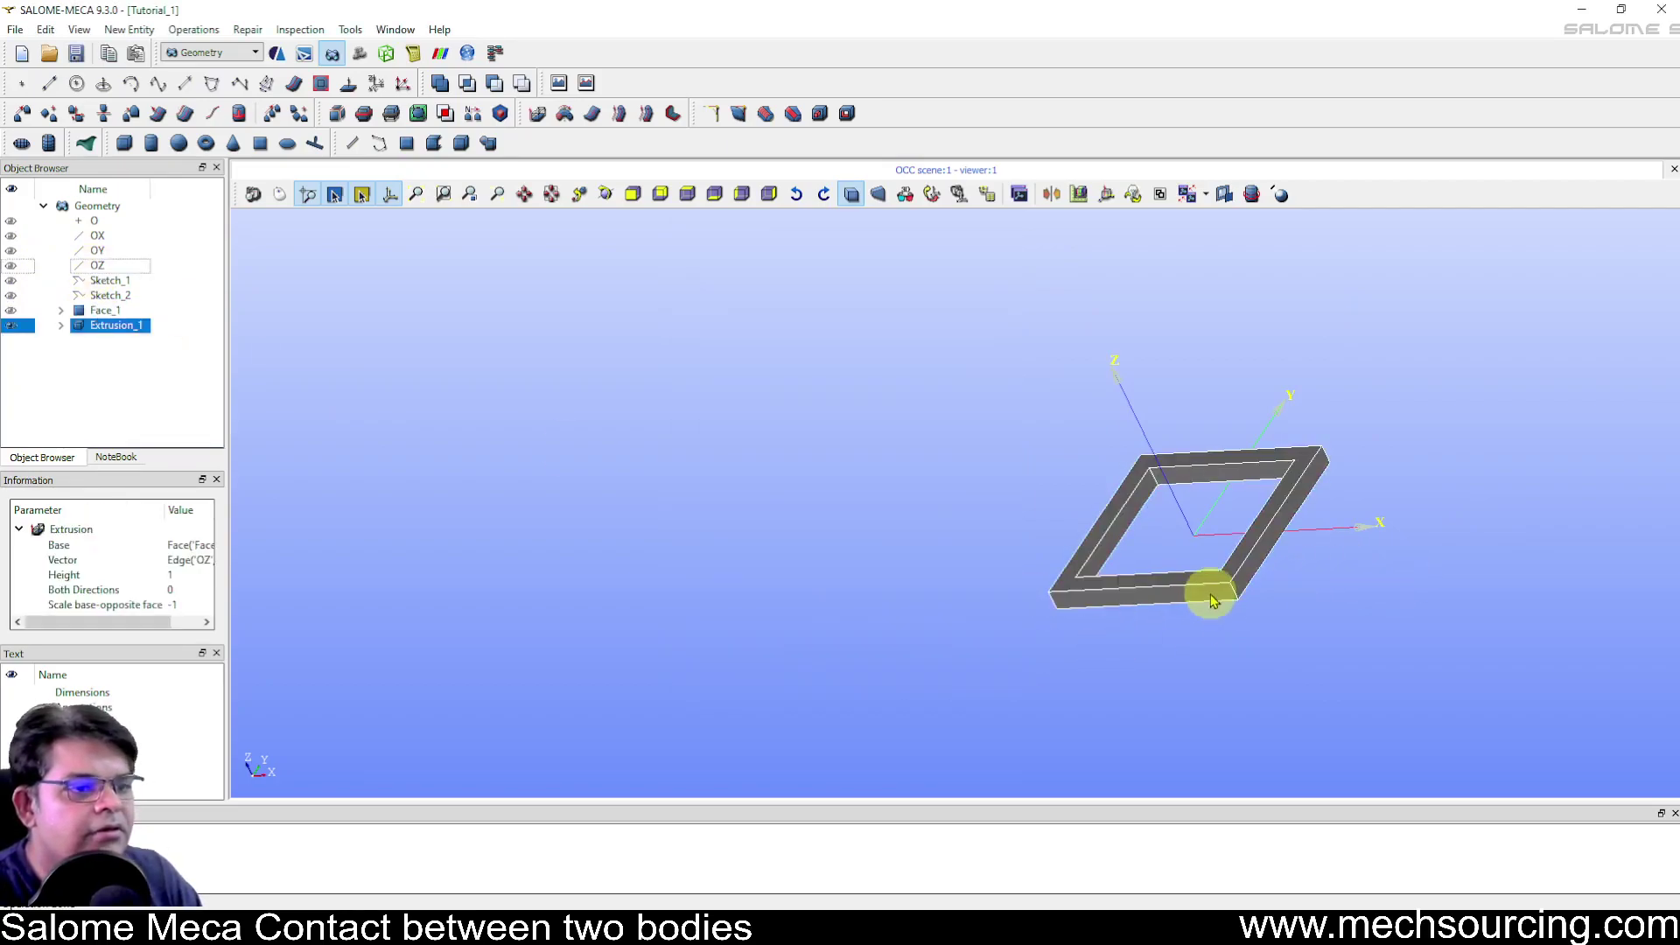
Inspect the extruded frame solid from another angle and compare it with the bodies in the reference picture
scroll(1344, 563, up, 5)
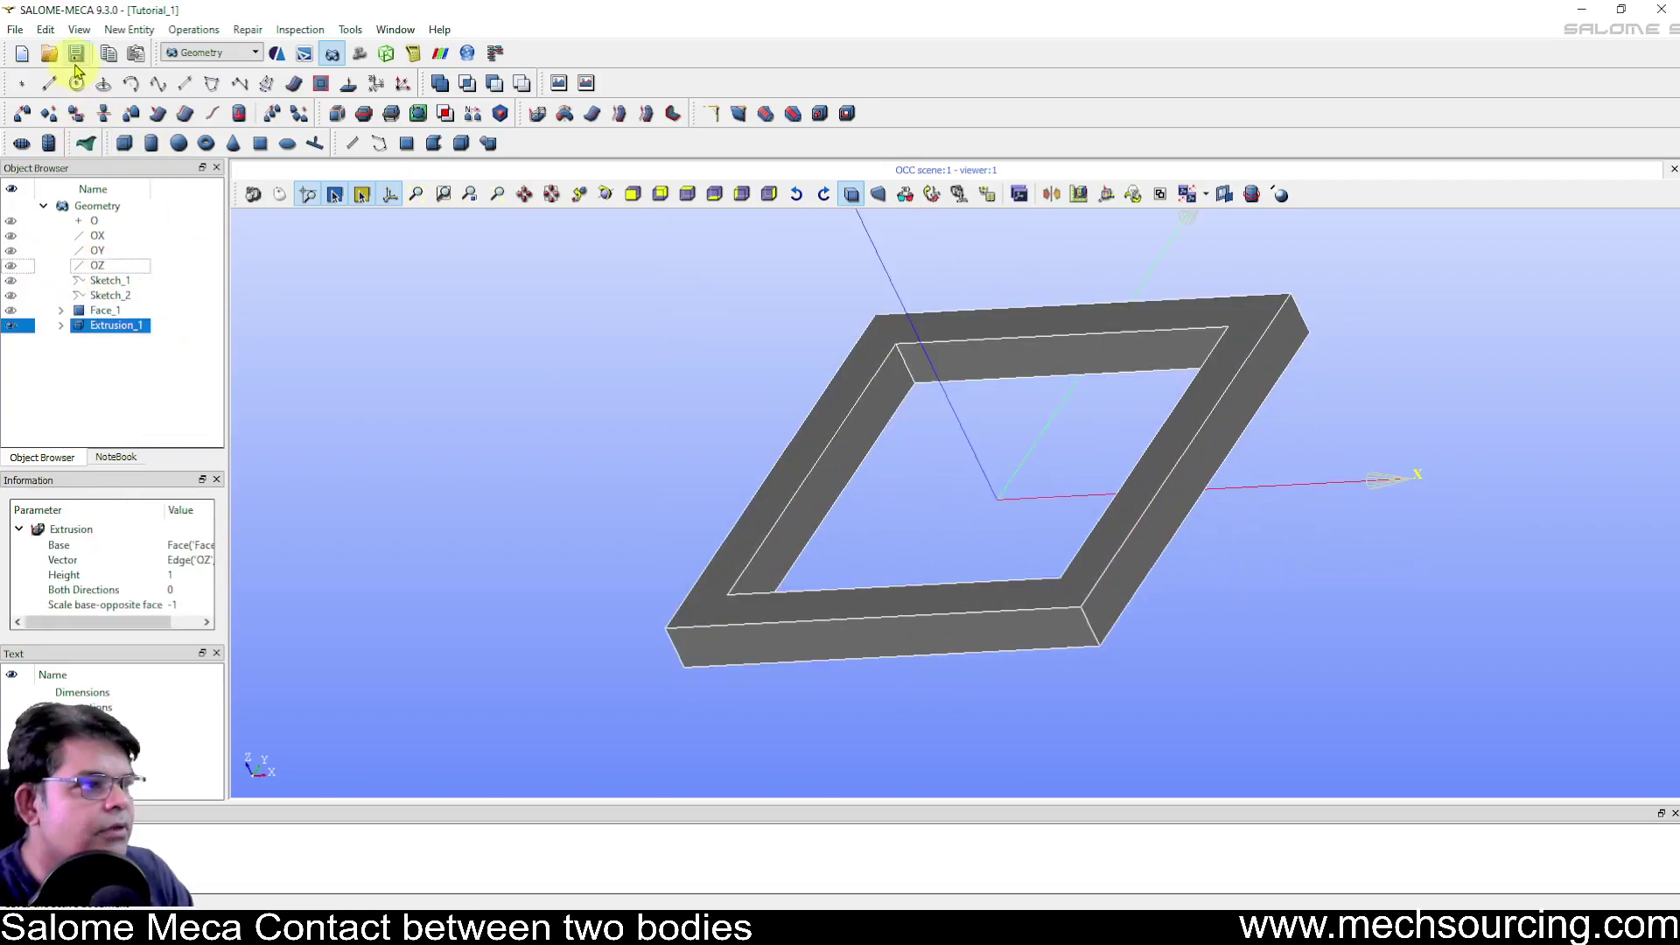
scroll(1076, 507, down, 5)
drag(1076, 507, 1294, 537)
scroll(1129, 545, up, 5)
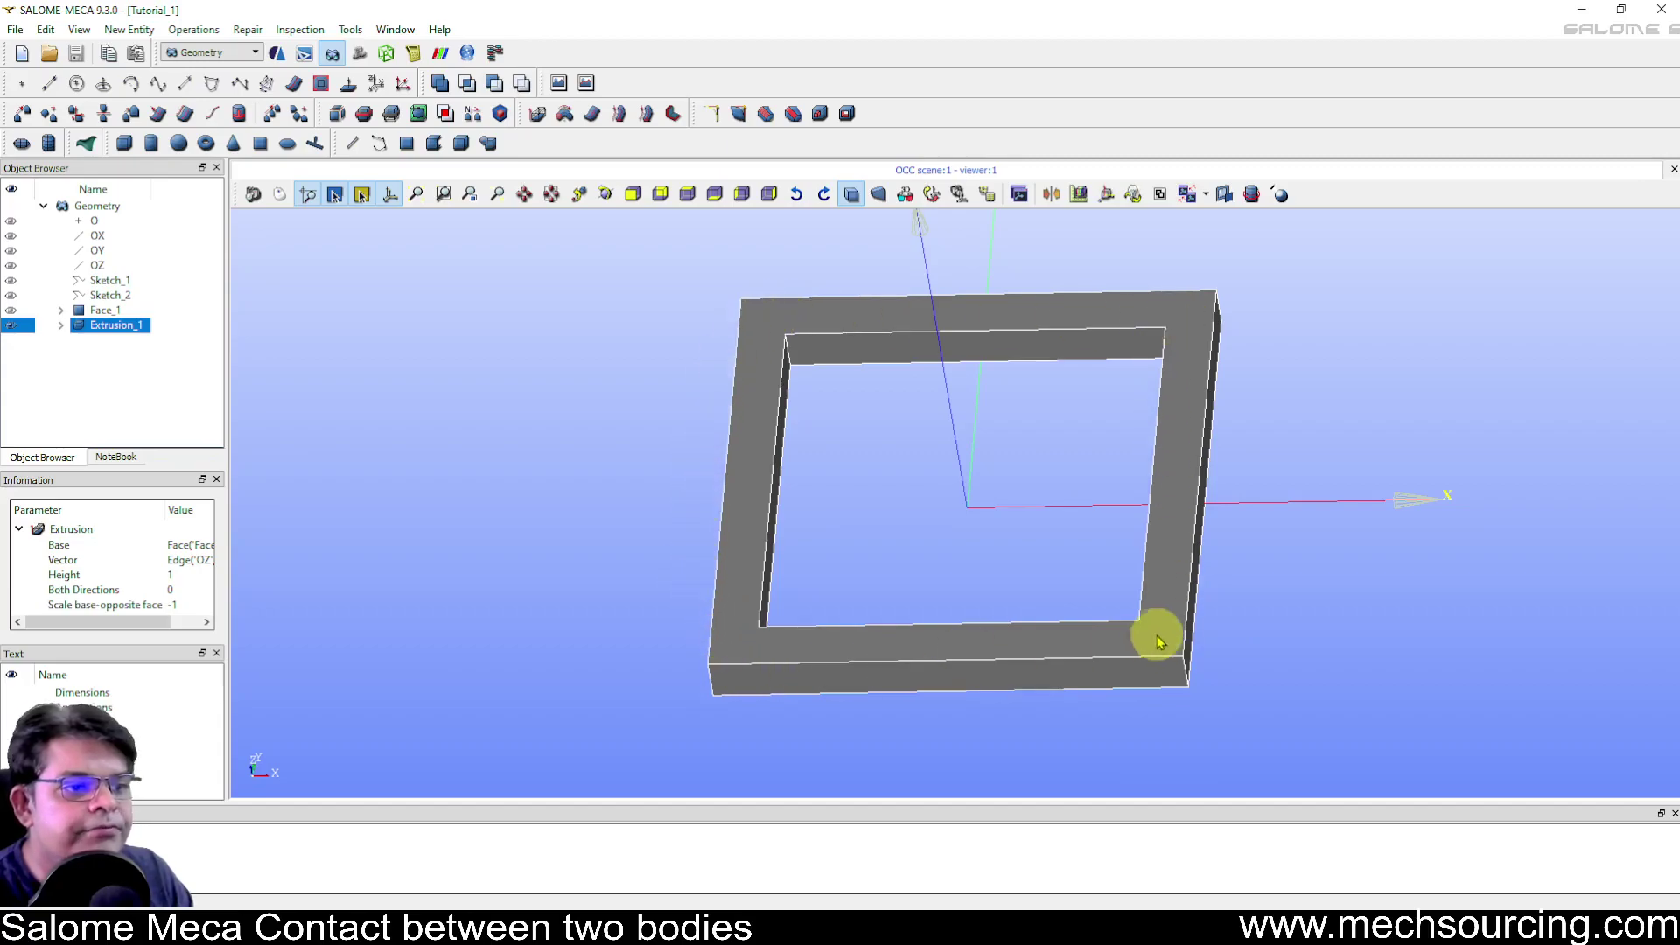
click(551, 897)
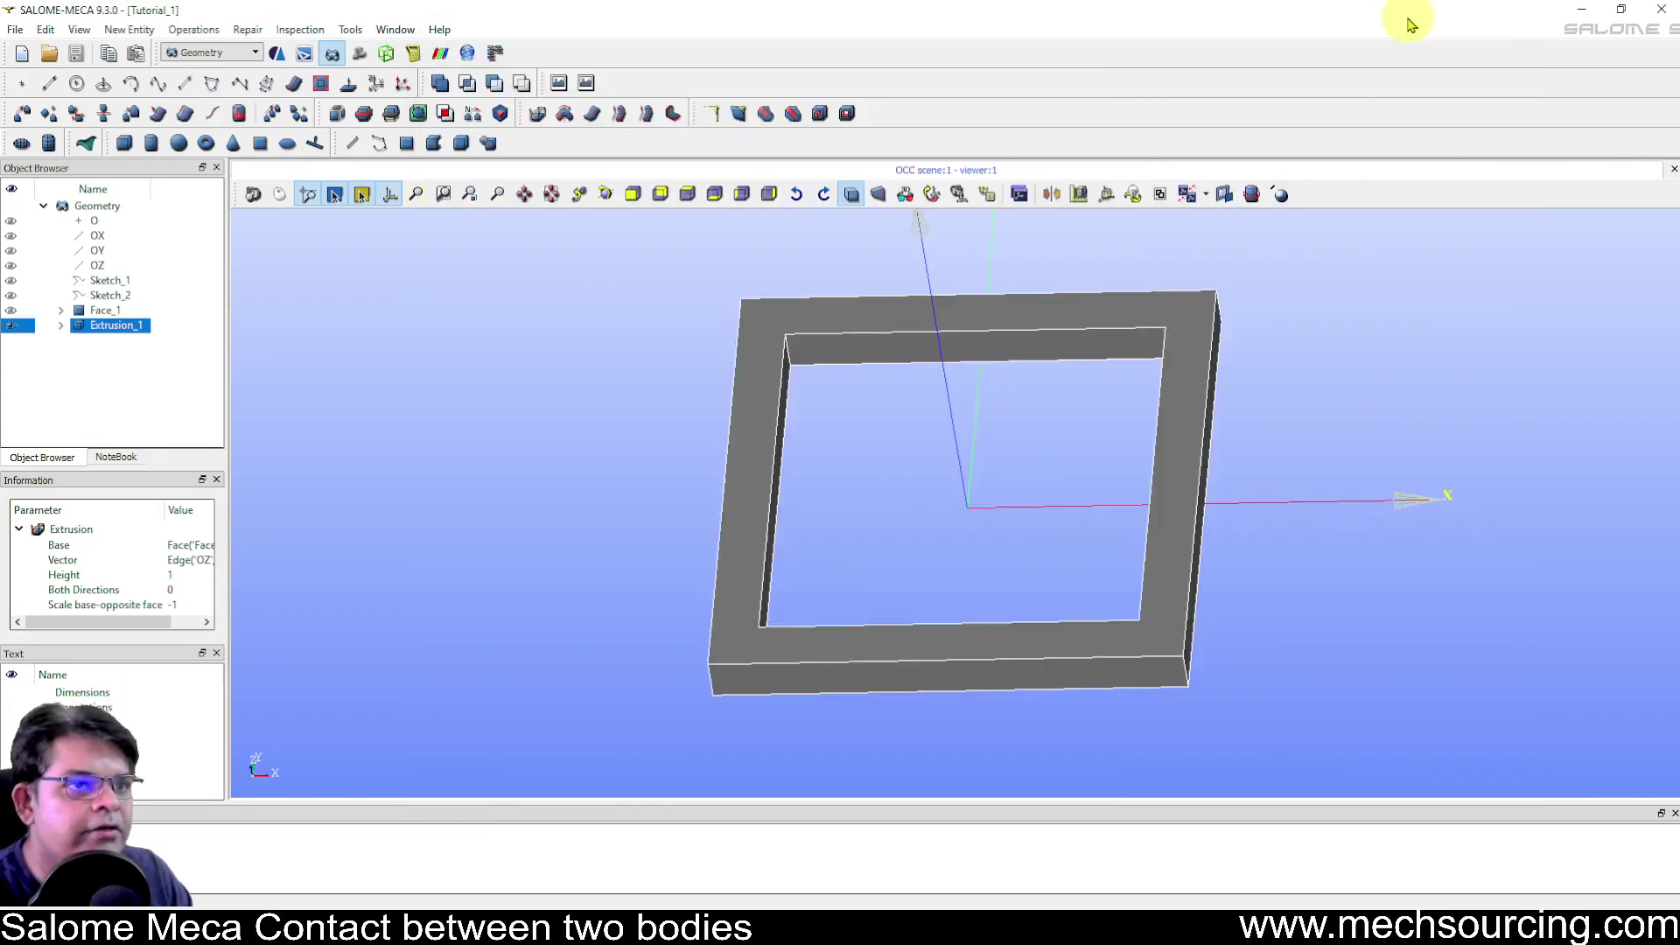
click(1415, 13)
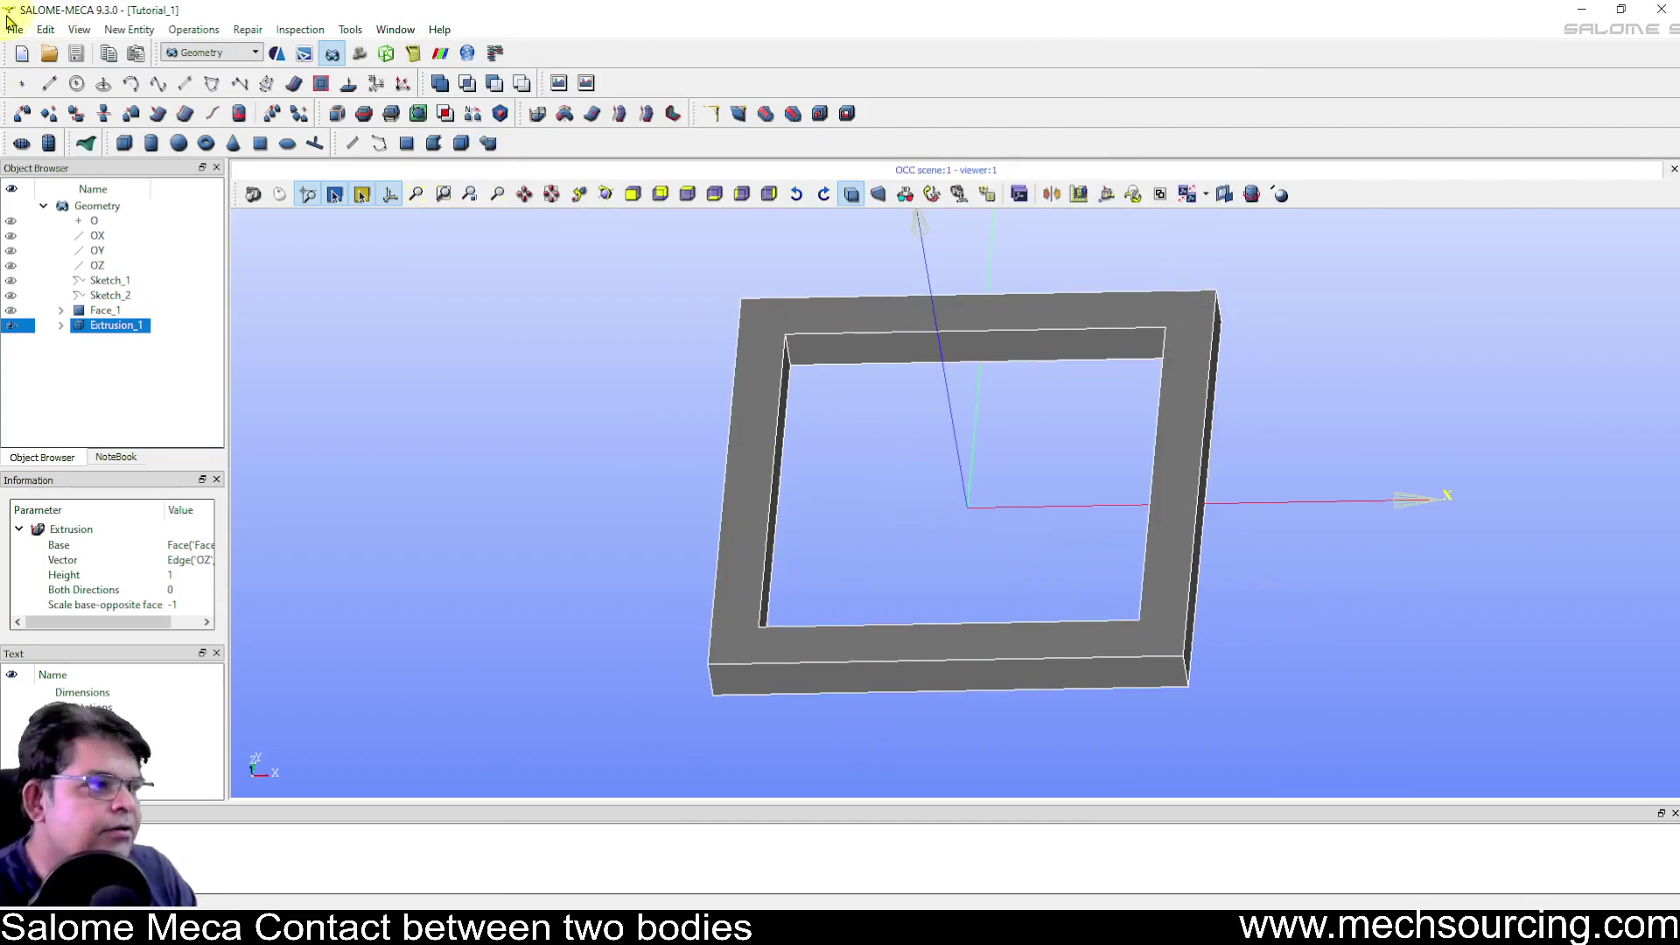
Create a 2D rectangle sketch in the global coordinate system with corners at X1 -4.5, Y1 -4.5 and X2 4.5, Y2 4.5
click(207, 110)
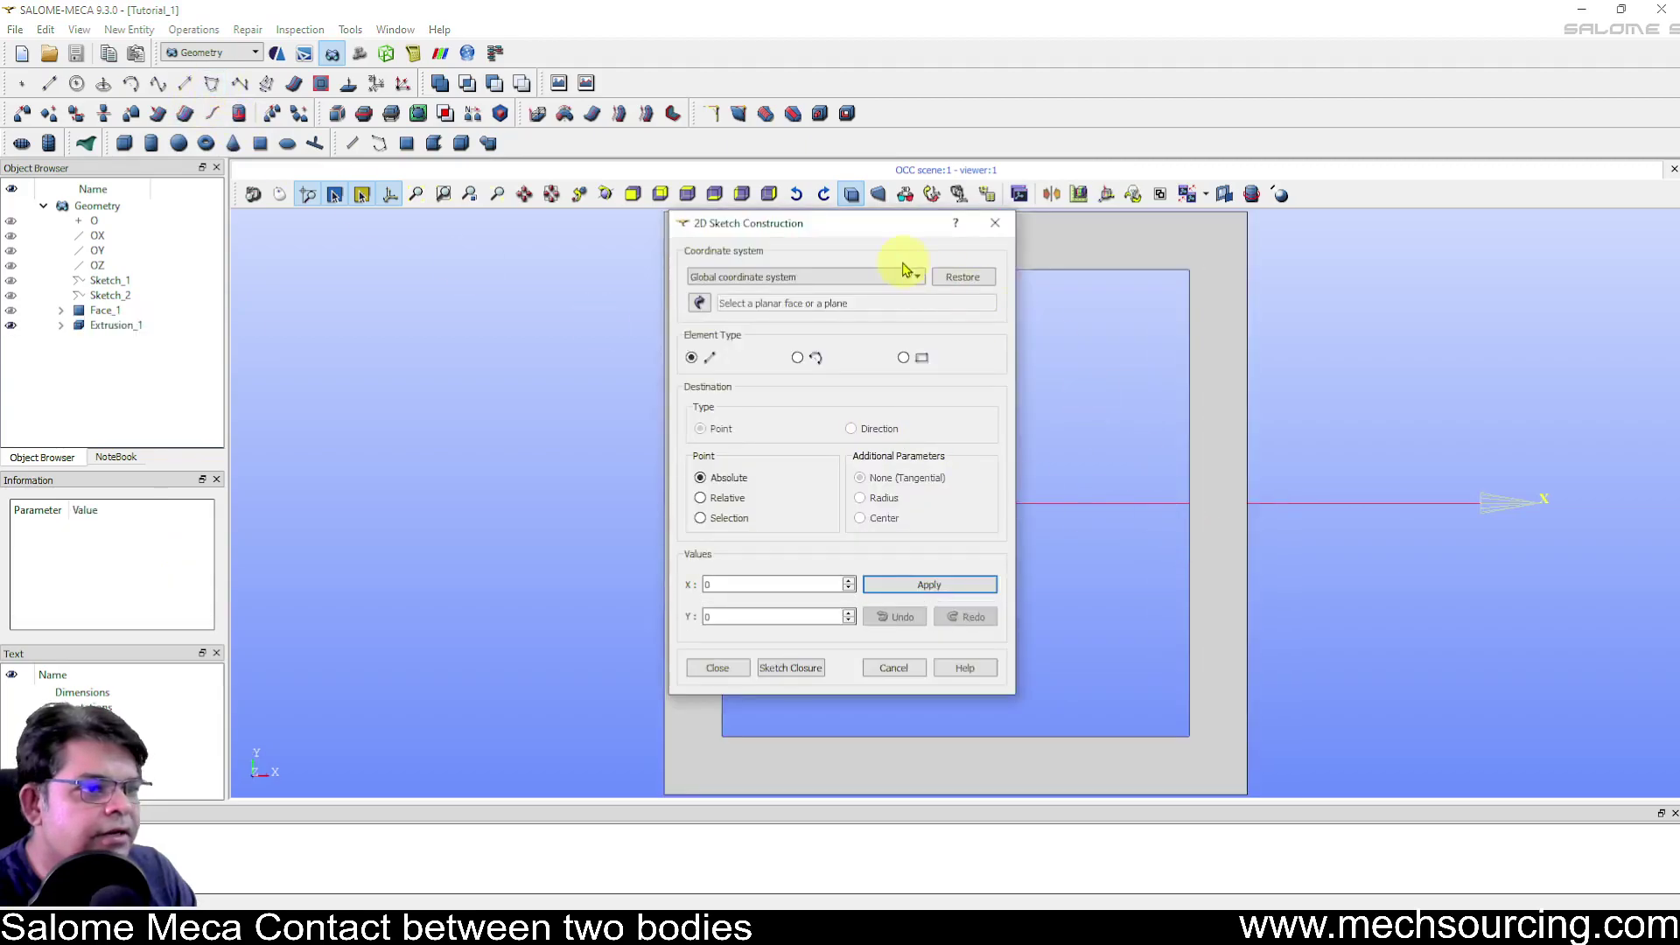
drag(886, 236, 1304, 243)
scroll(514, 569, down, 3)
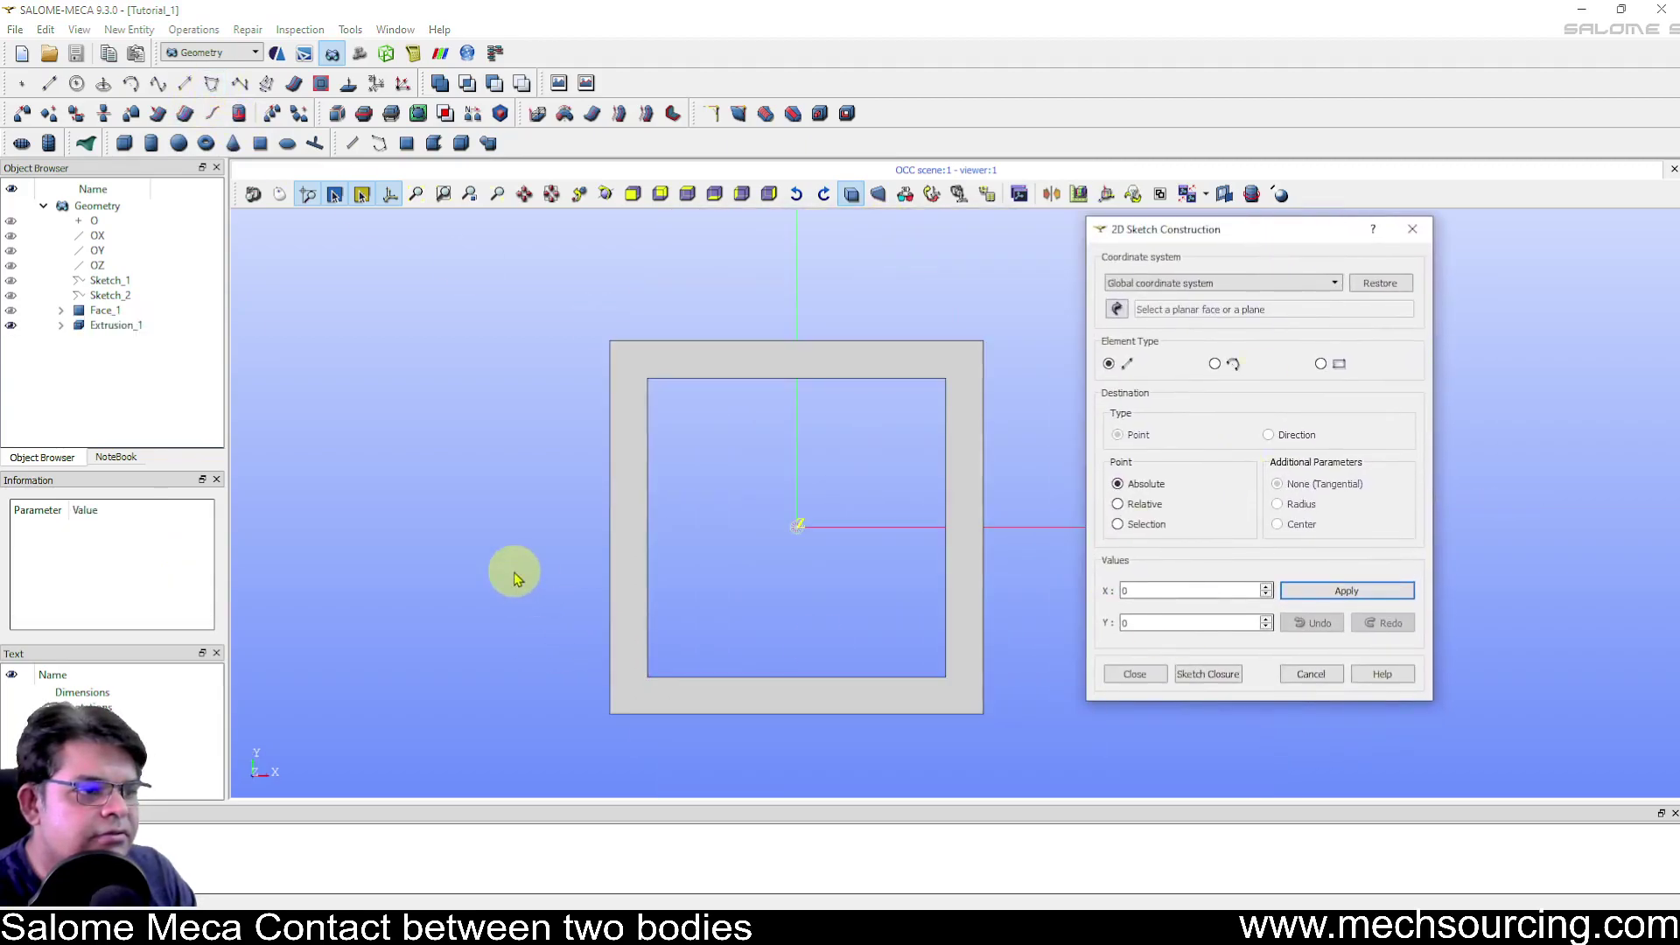
click(1320, 364)
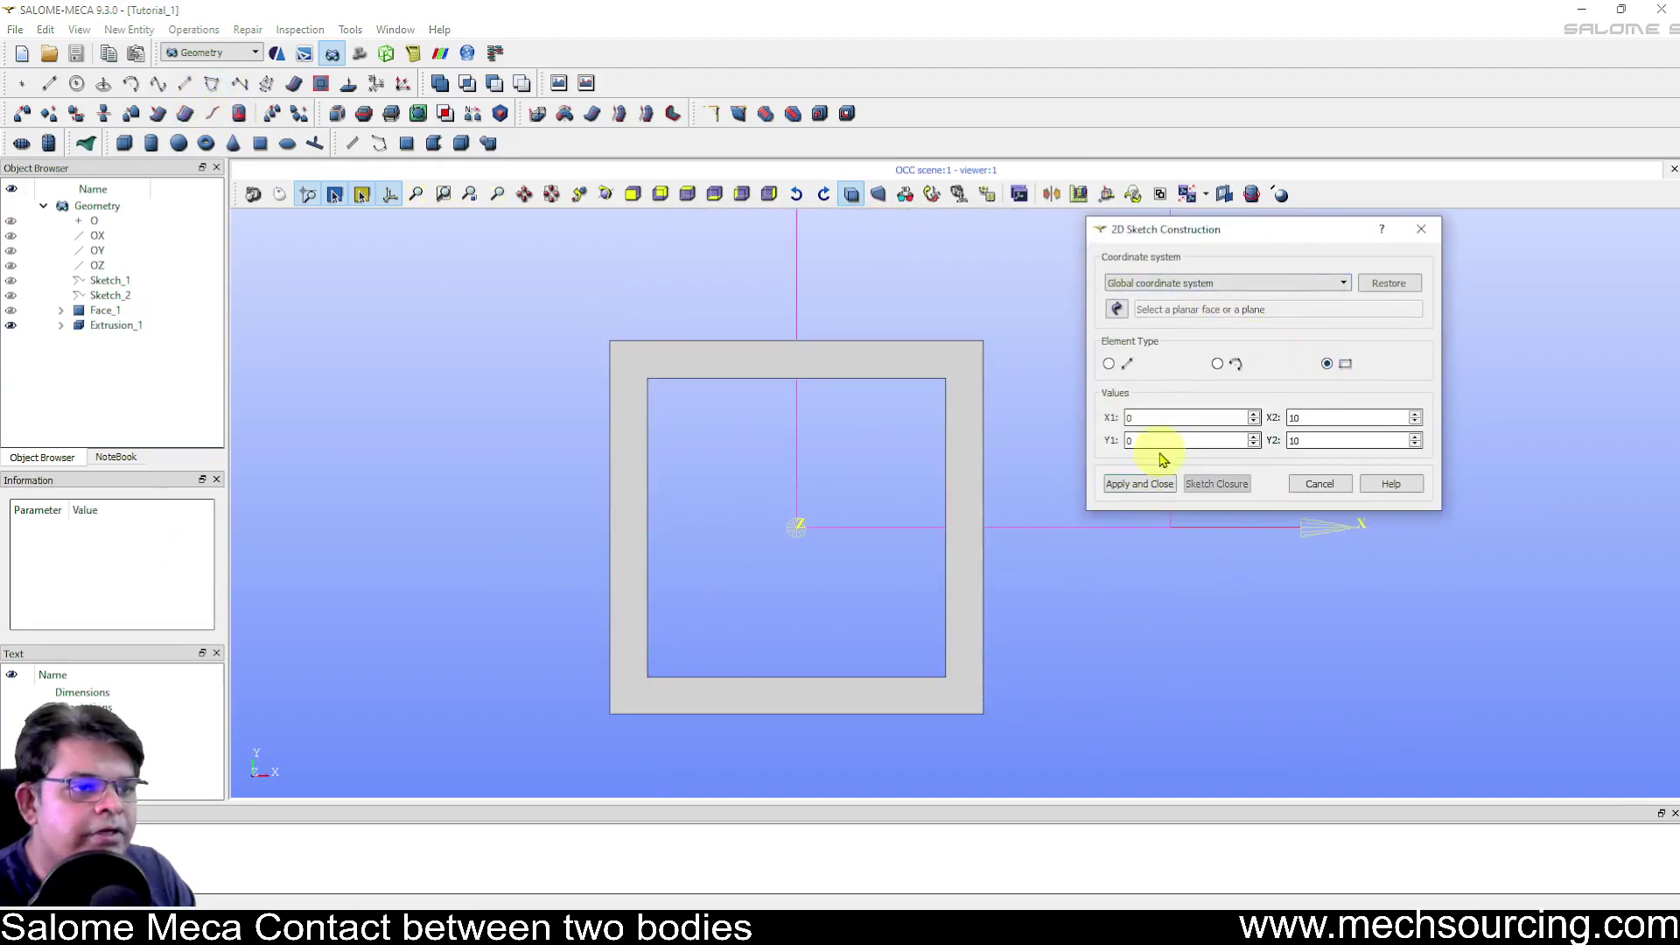
double_click(1157, 420)
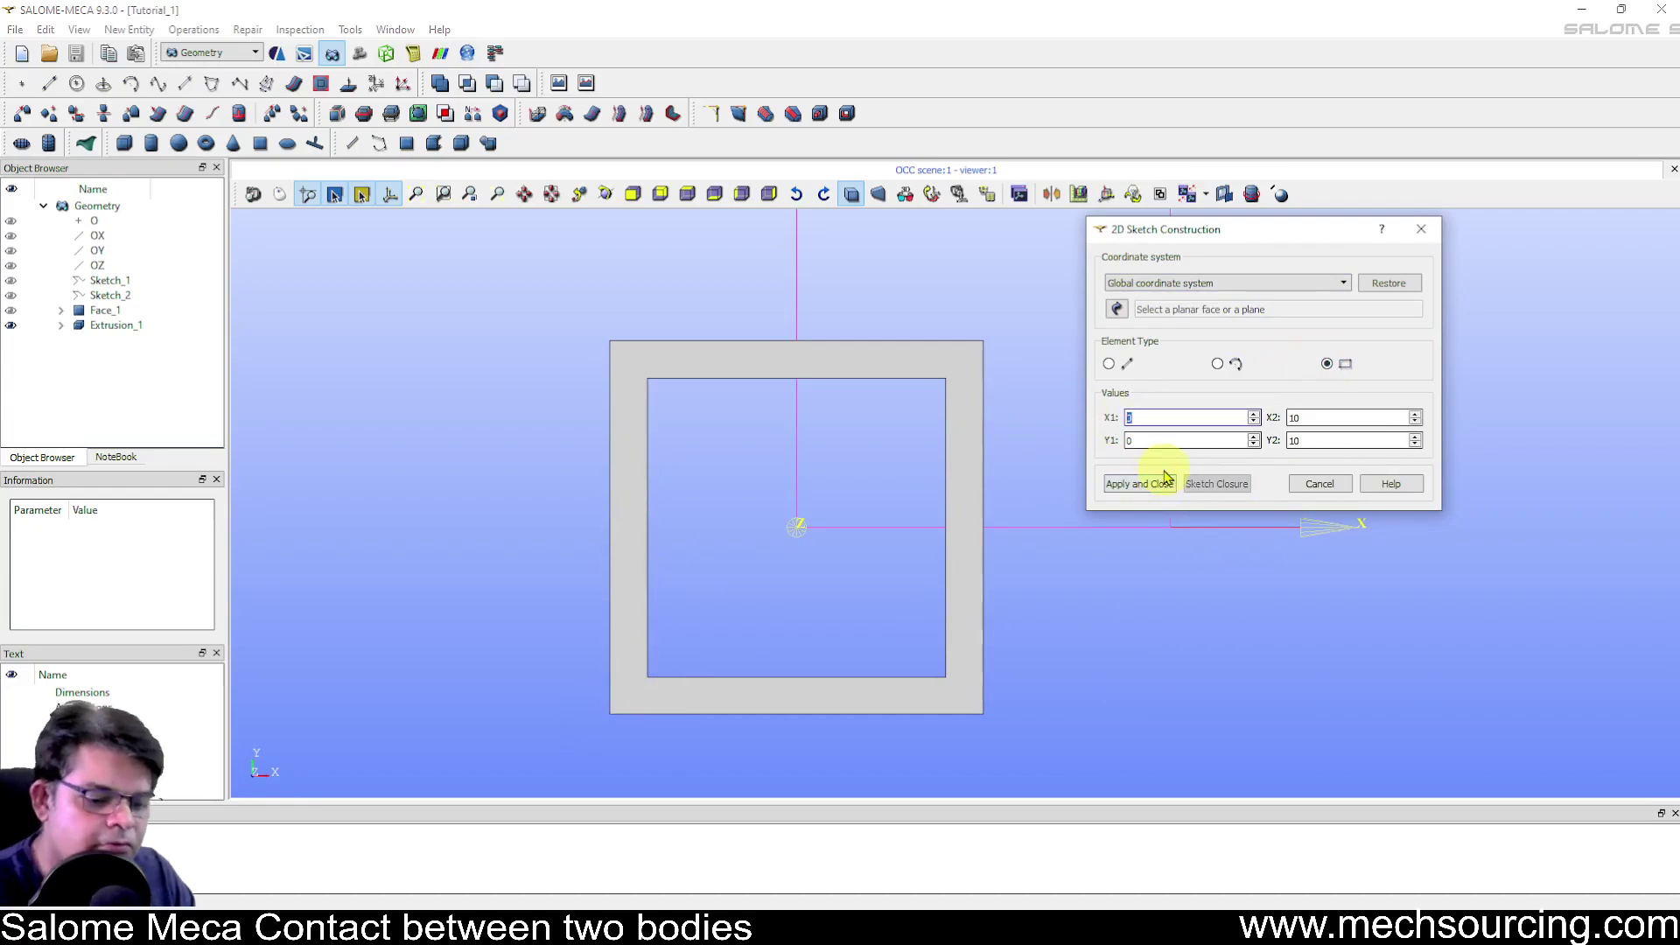
text(-4.5)
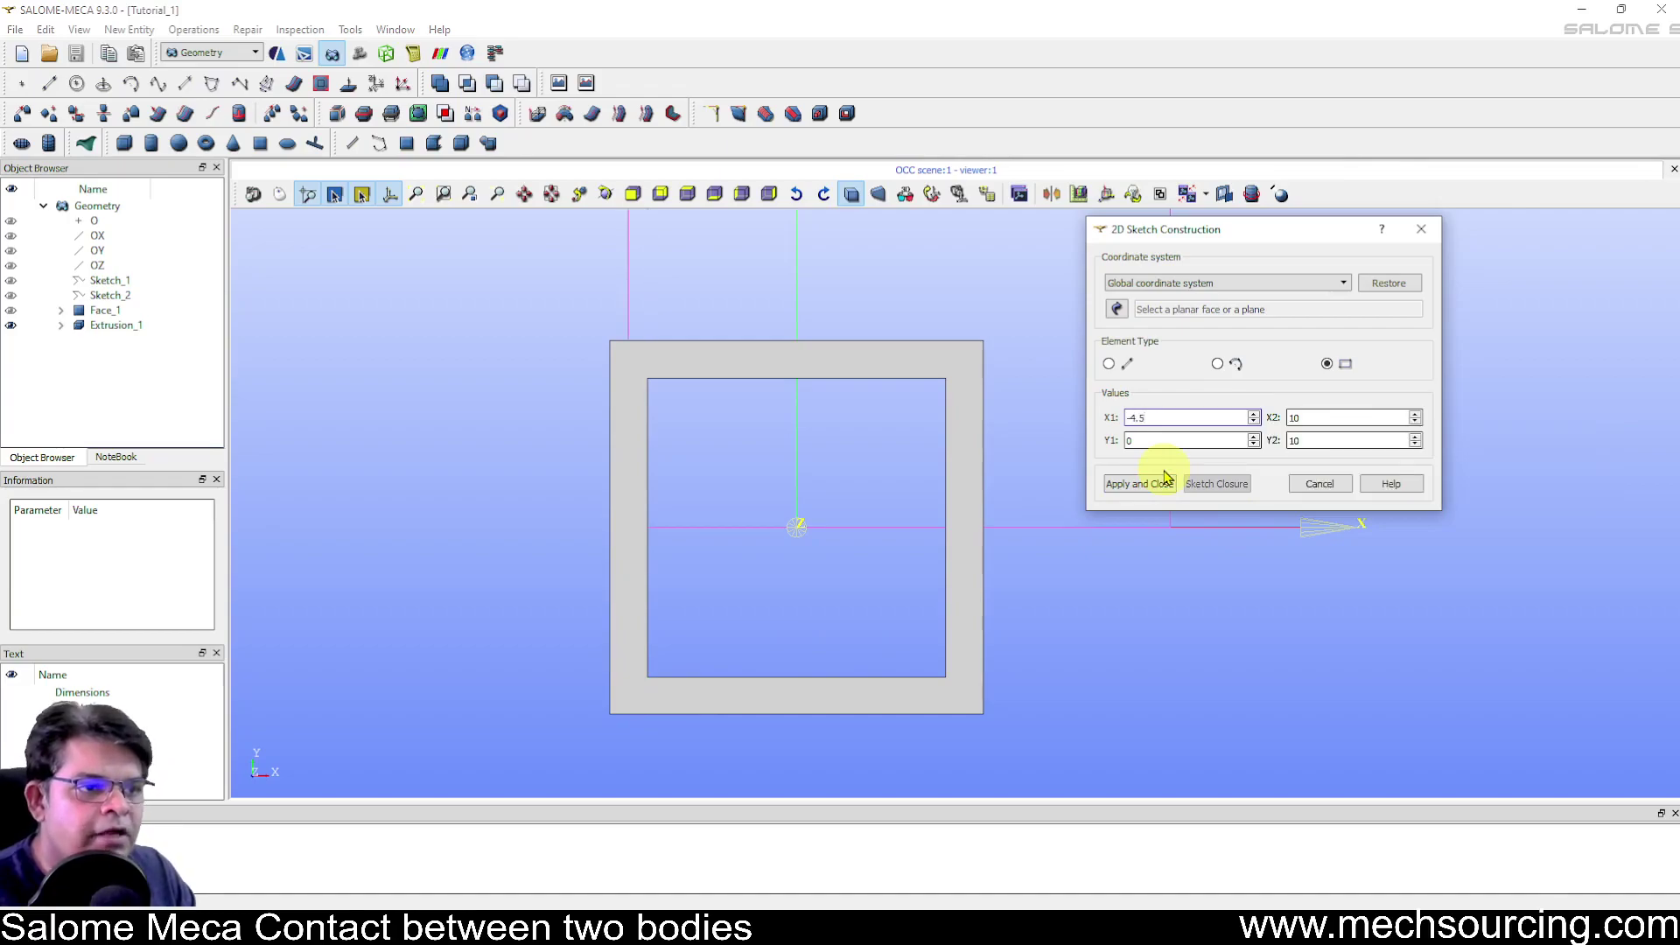
key(Tab)
text(-)
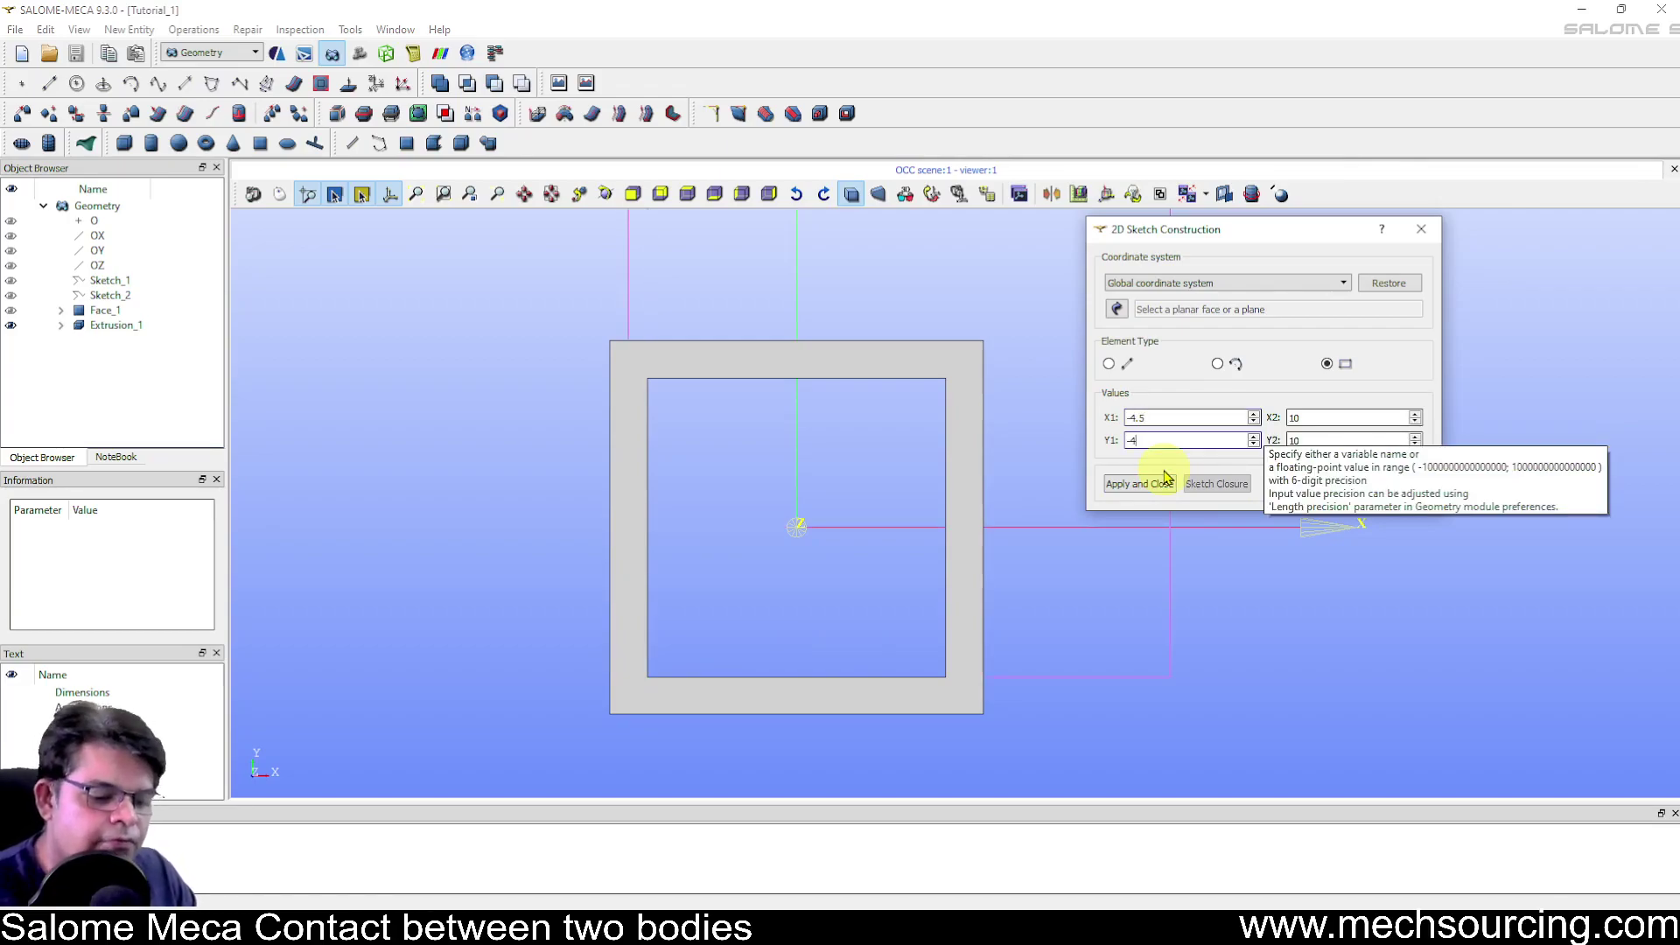
text(.5)
key(Tab)
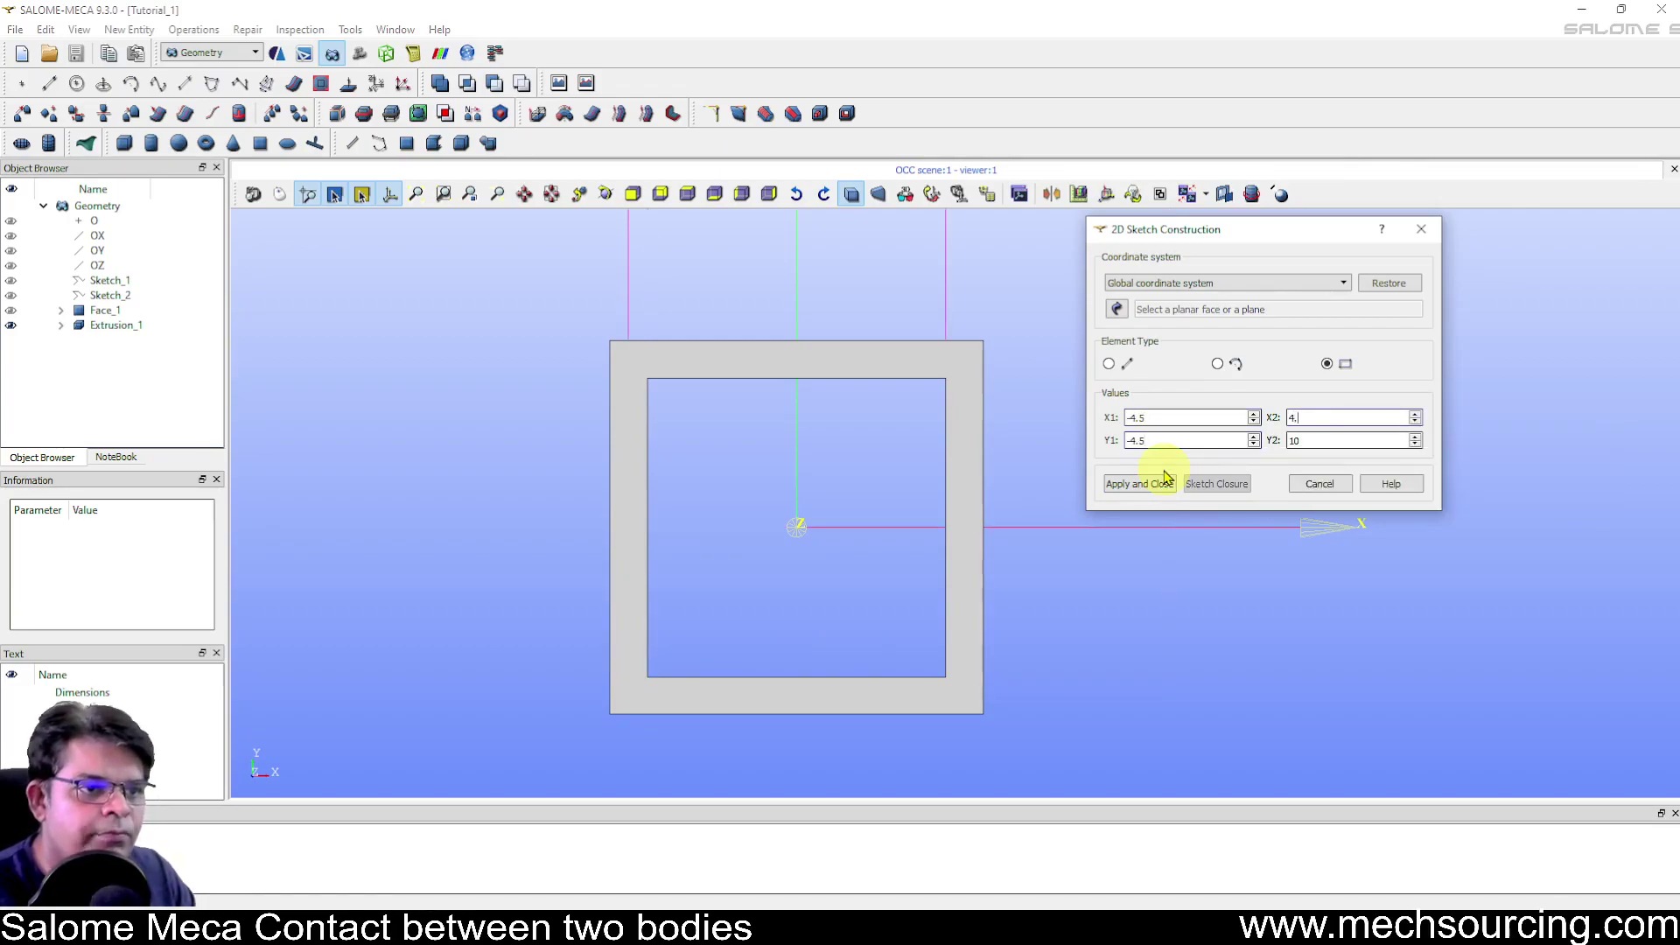
text(4.5)
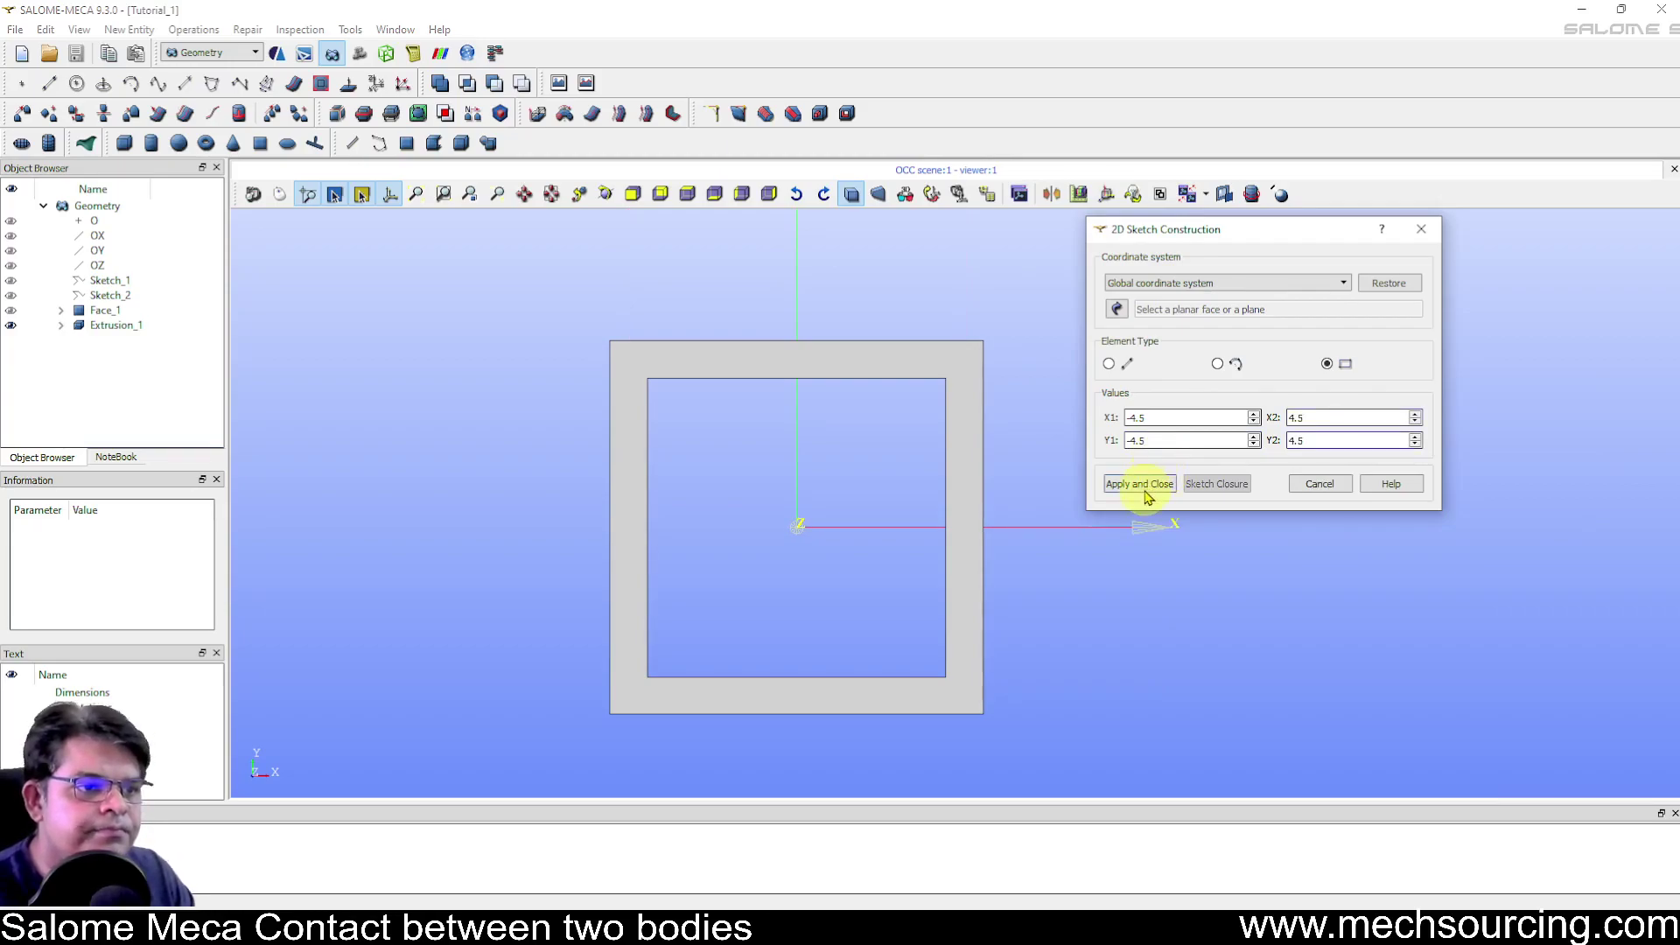
click(1146, 484)
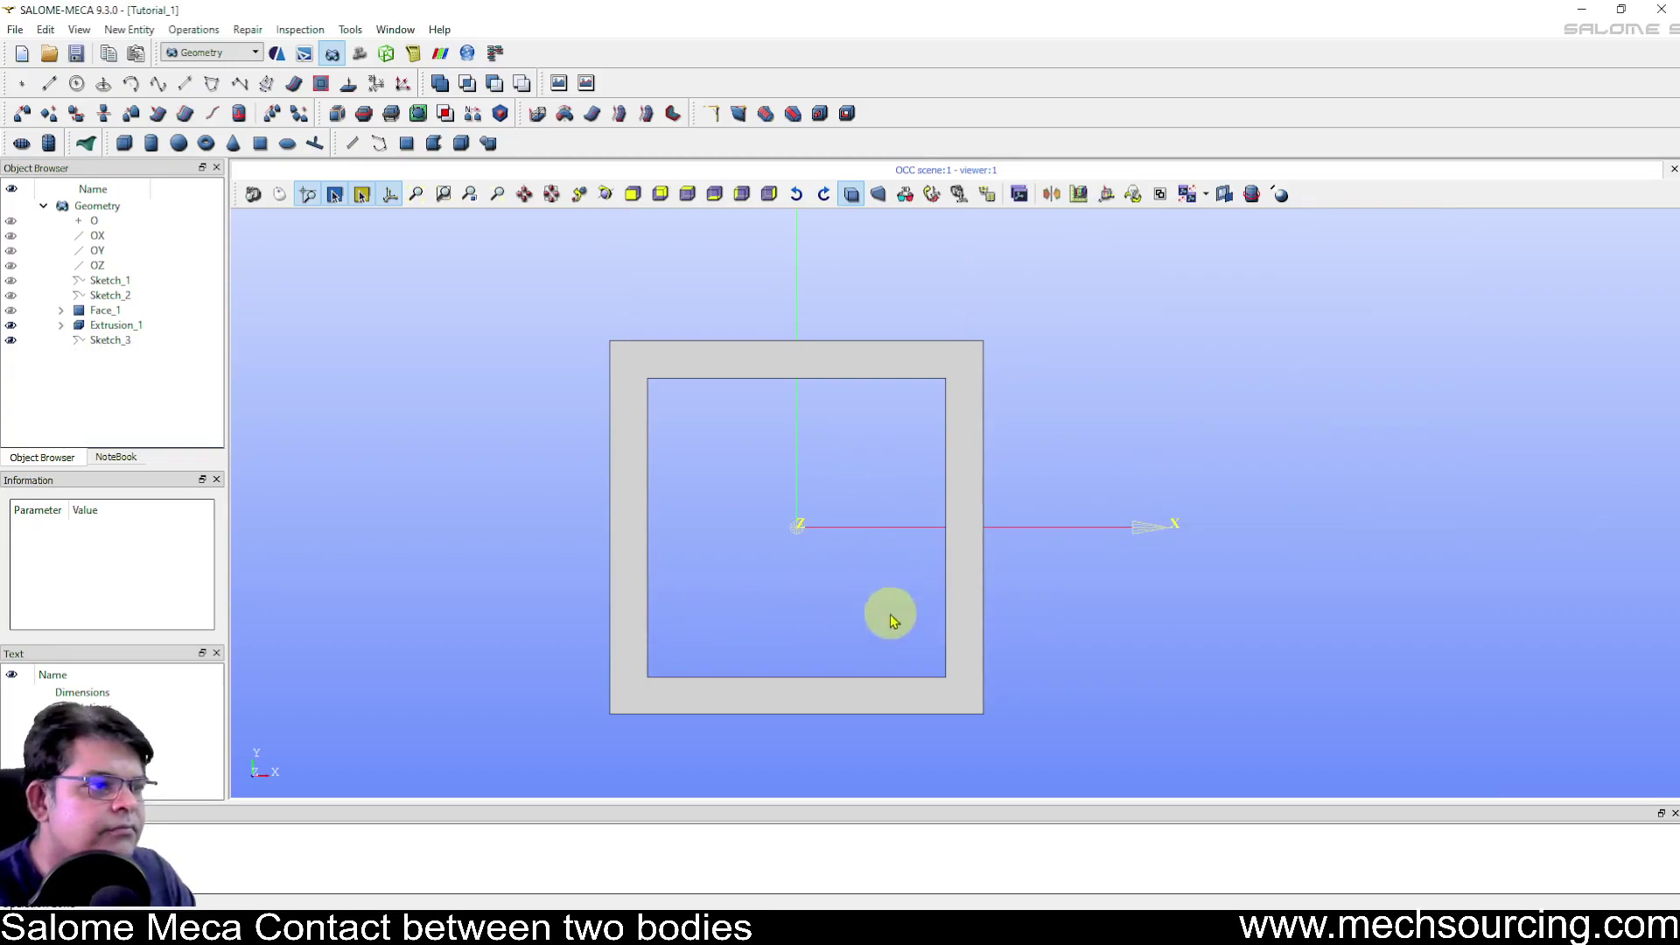
Examine the outline of Sketch_3 against the frame solid from different angles
ctrl+right_drag(952, 589, 1024, 540)
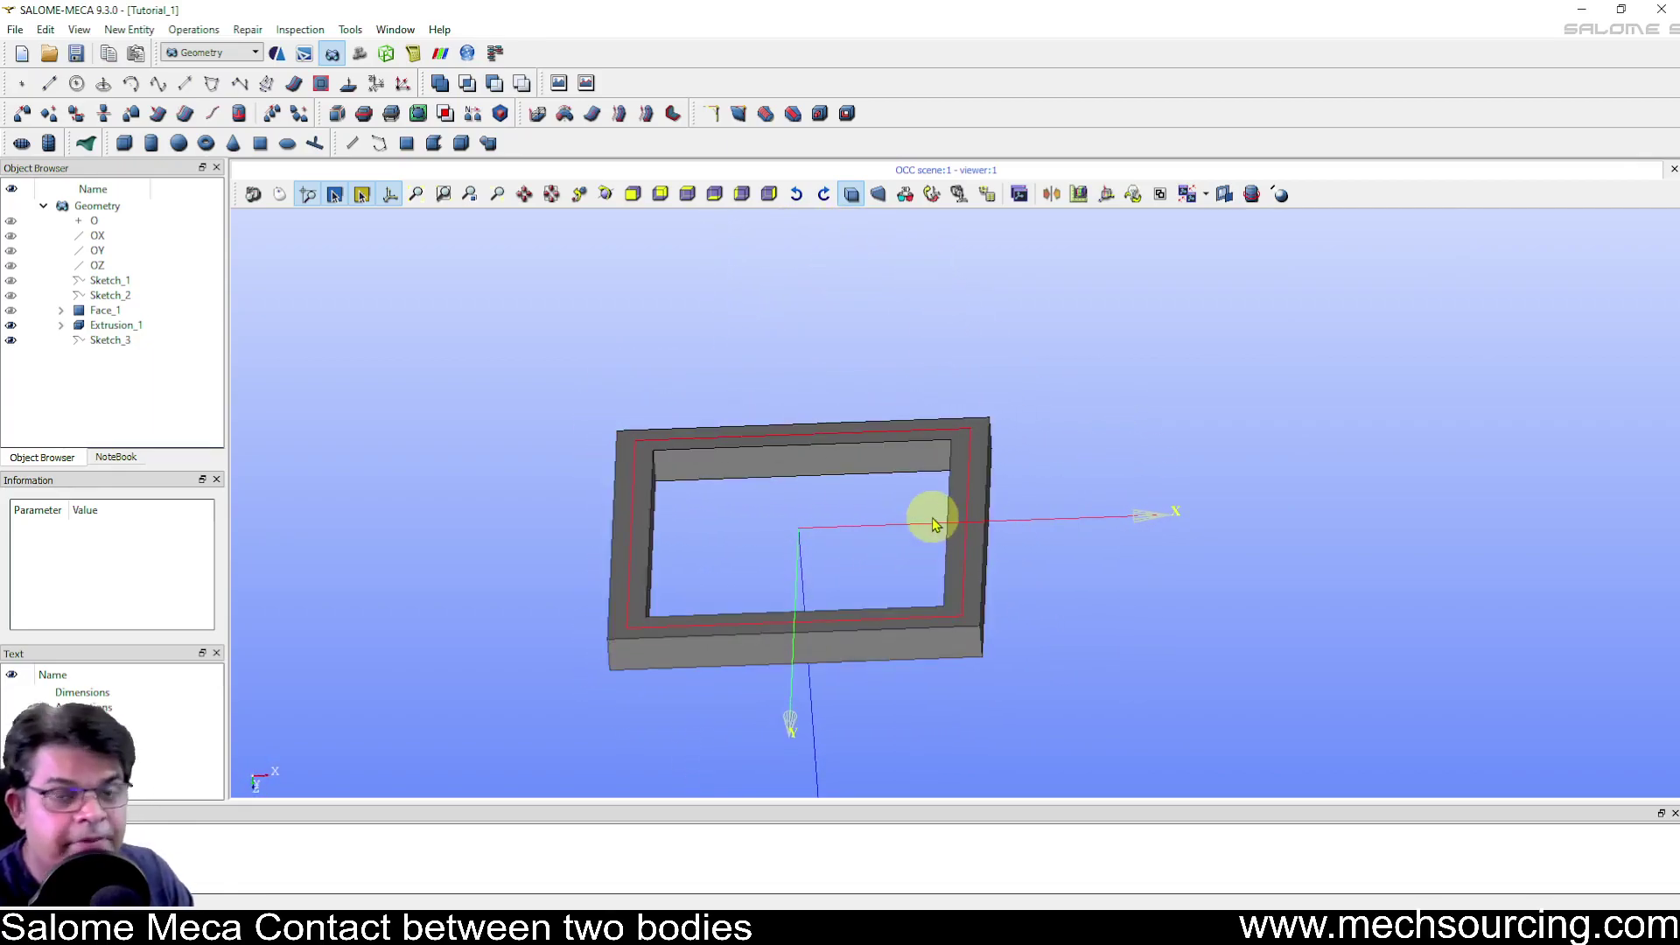
scroll(812, 705, up, 3)
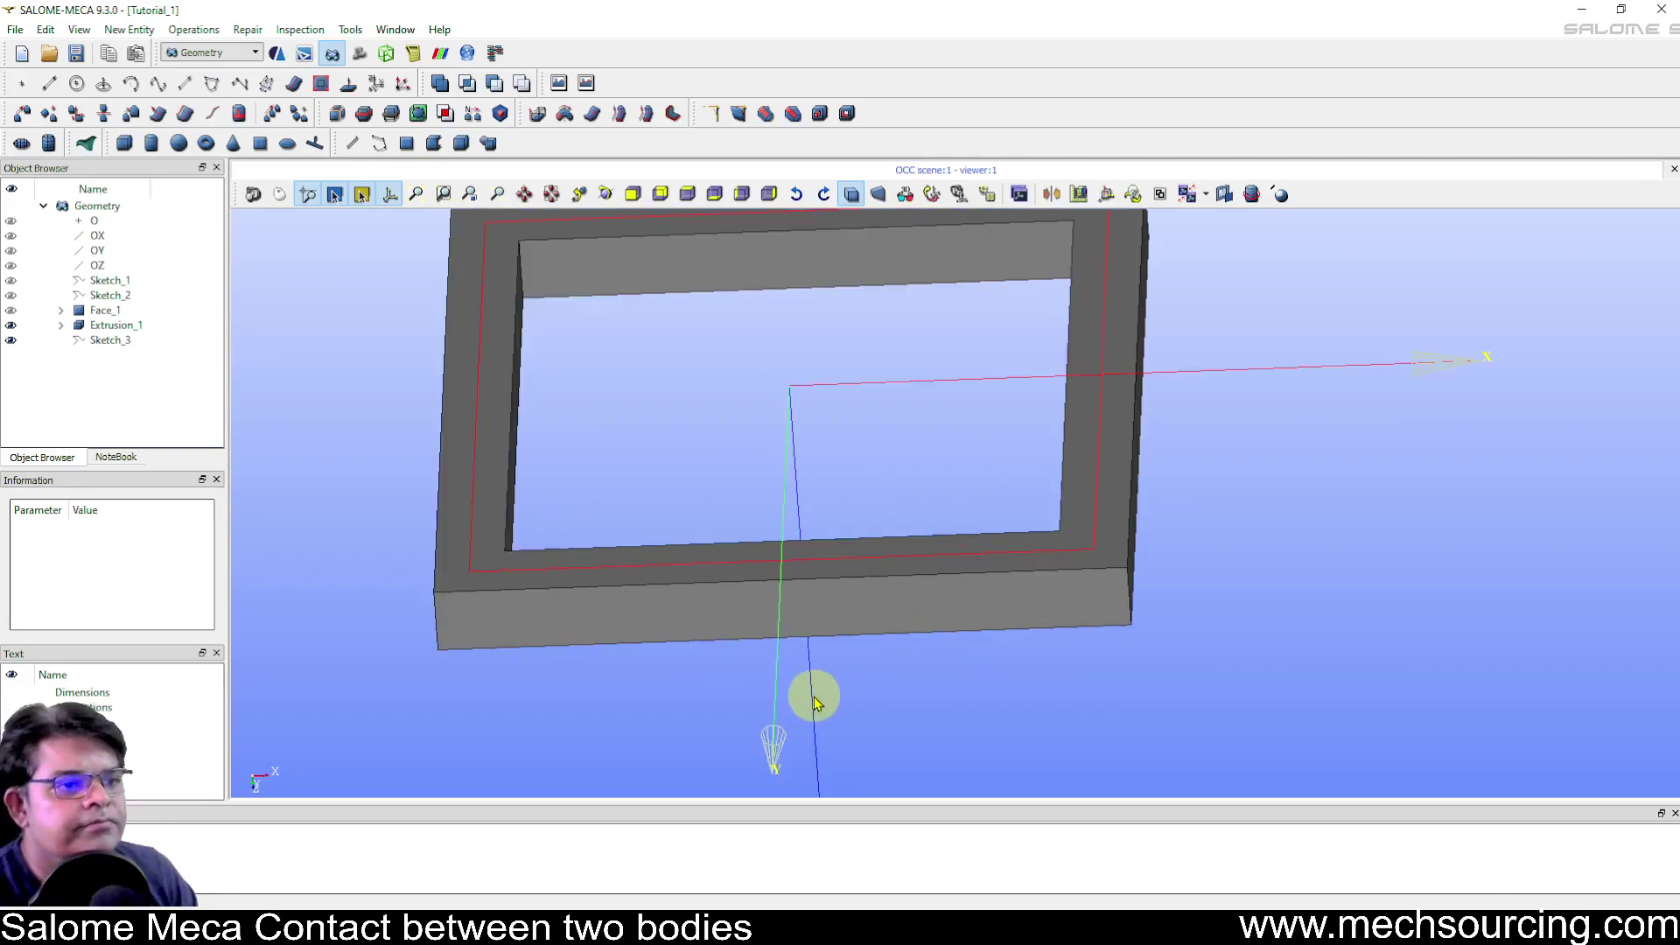
scroll(812, 700, down, 3)
click(110, 341)
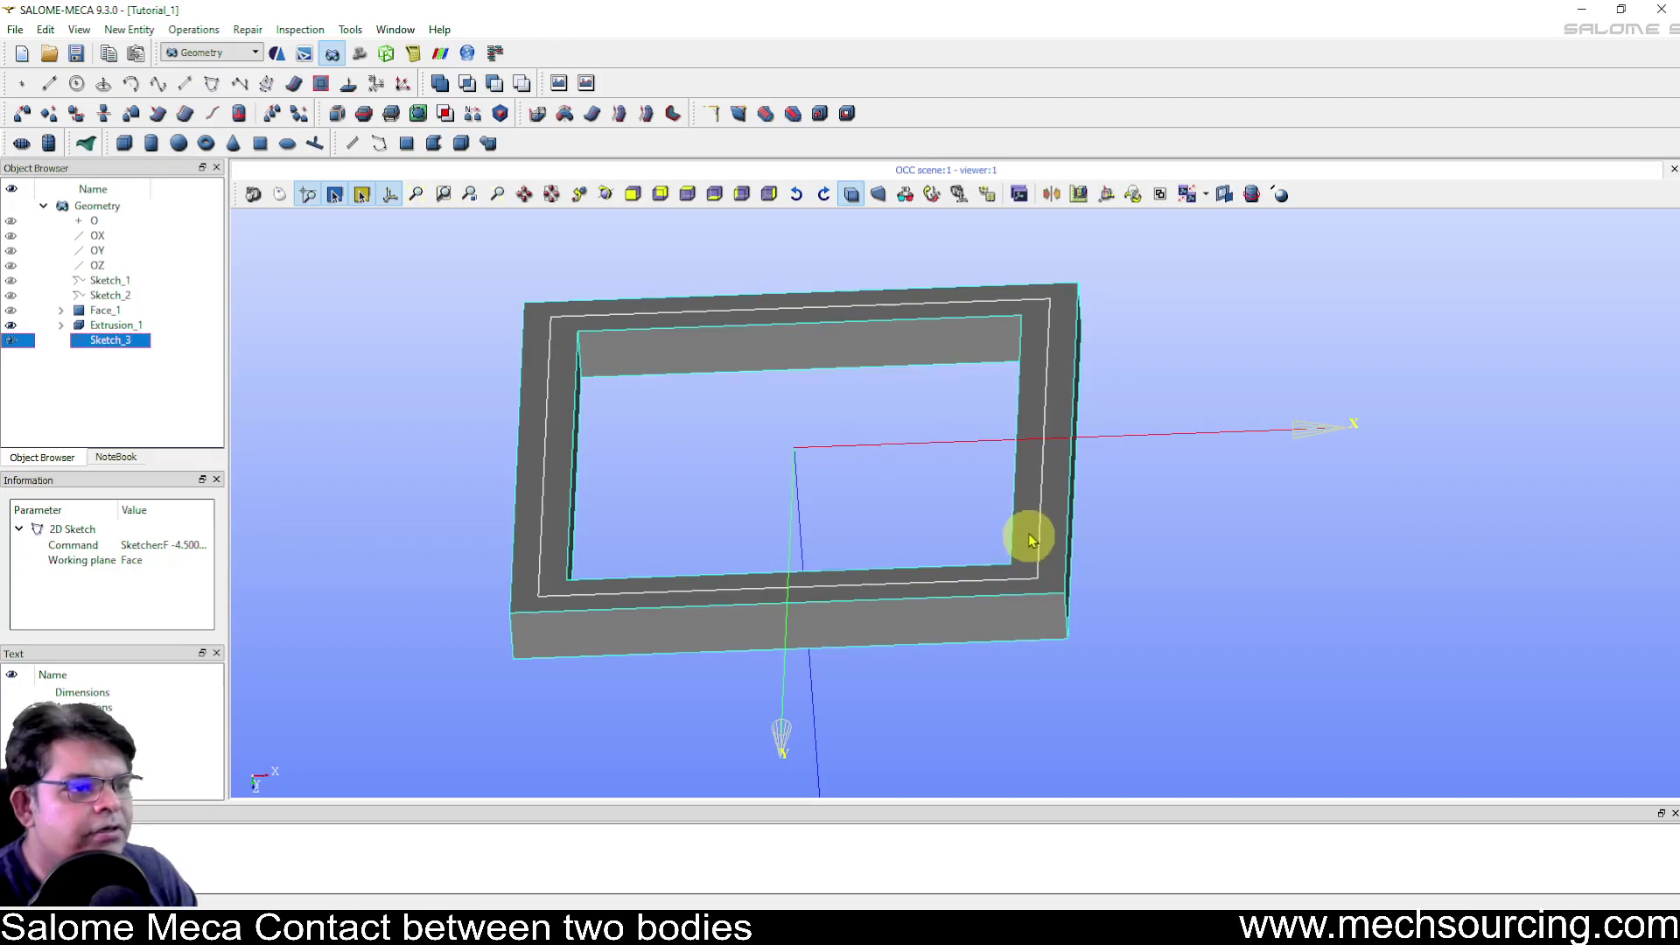
ctrl+right_drag(1029, 540, 986, 487)
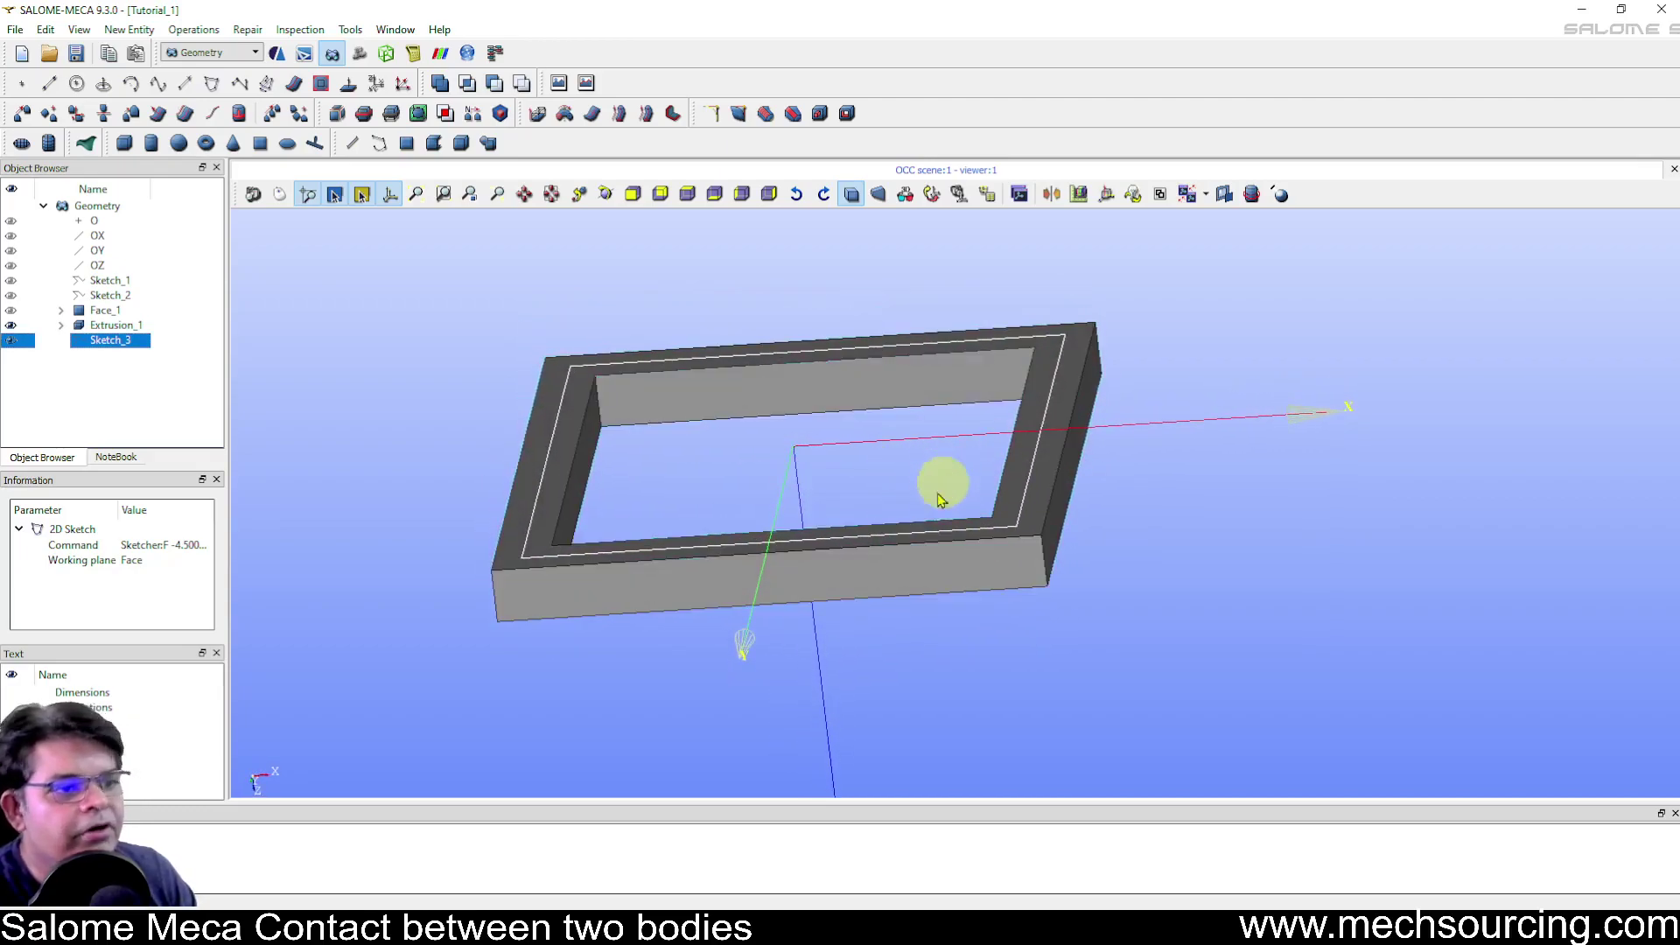
click(130, 29)
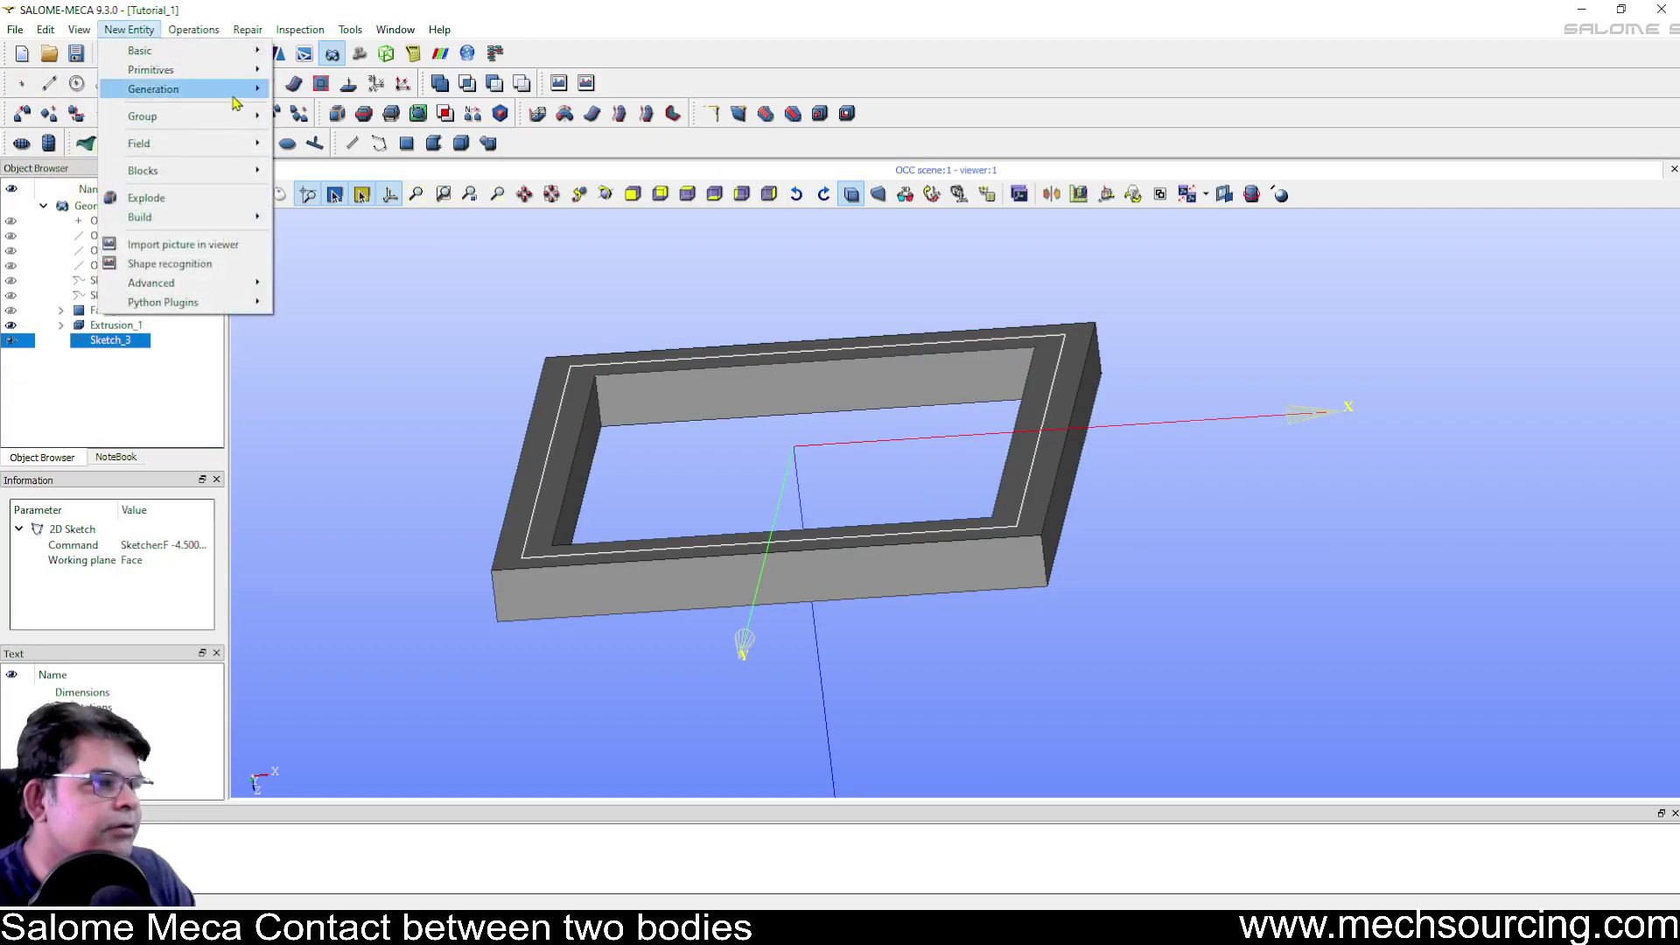
mouse_move(249, 90)
click(343, 94)
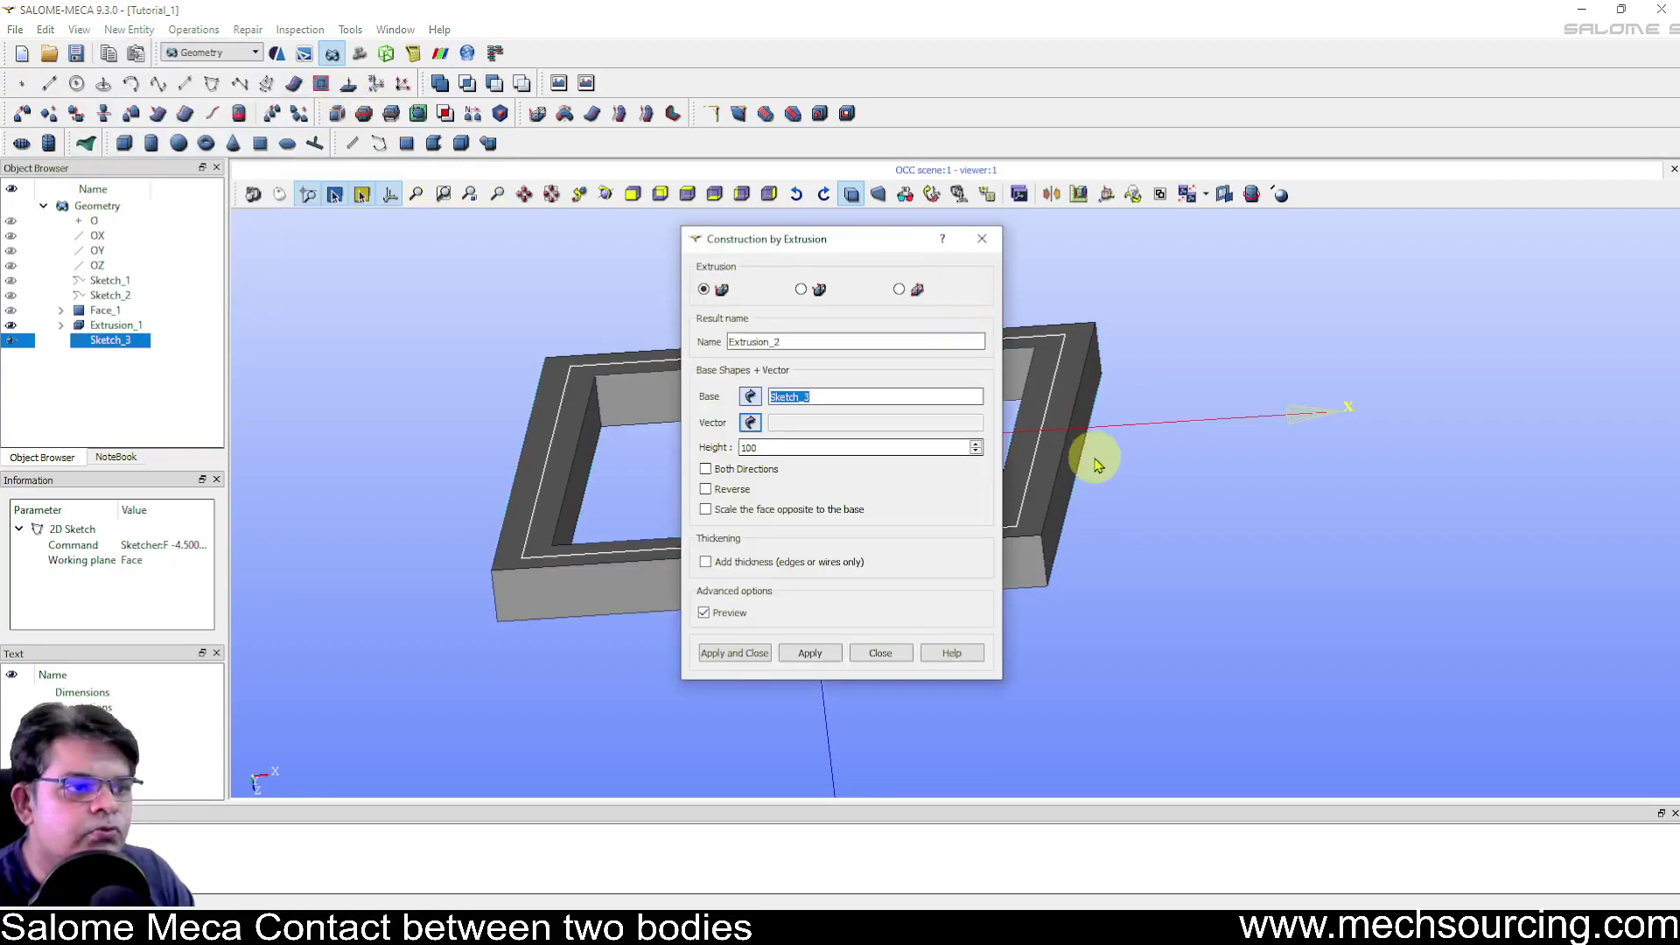
click(750, 422)
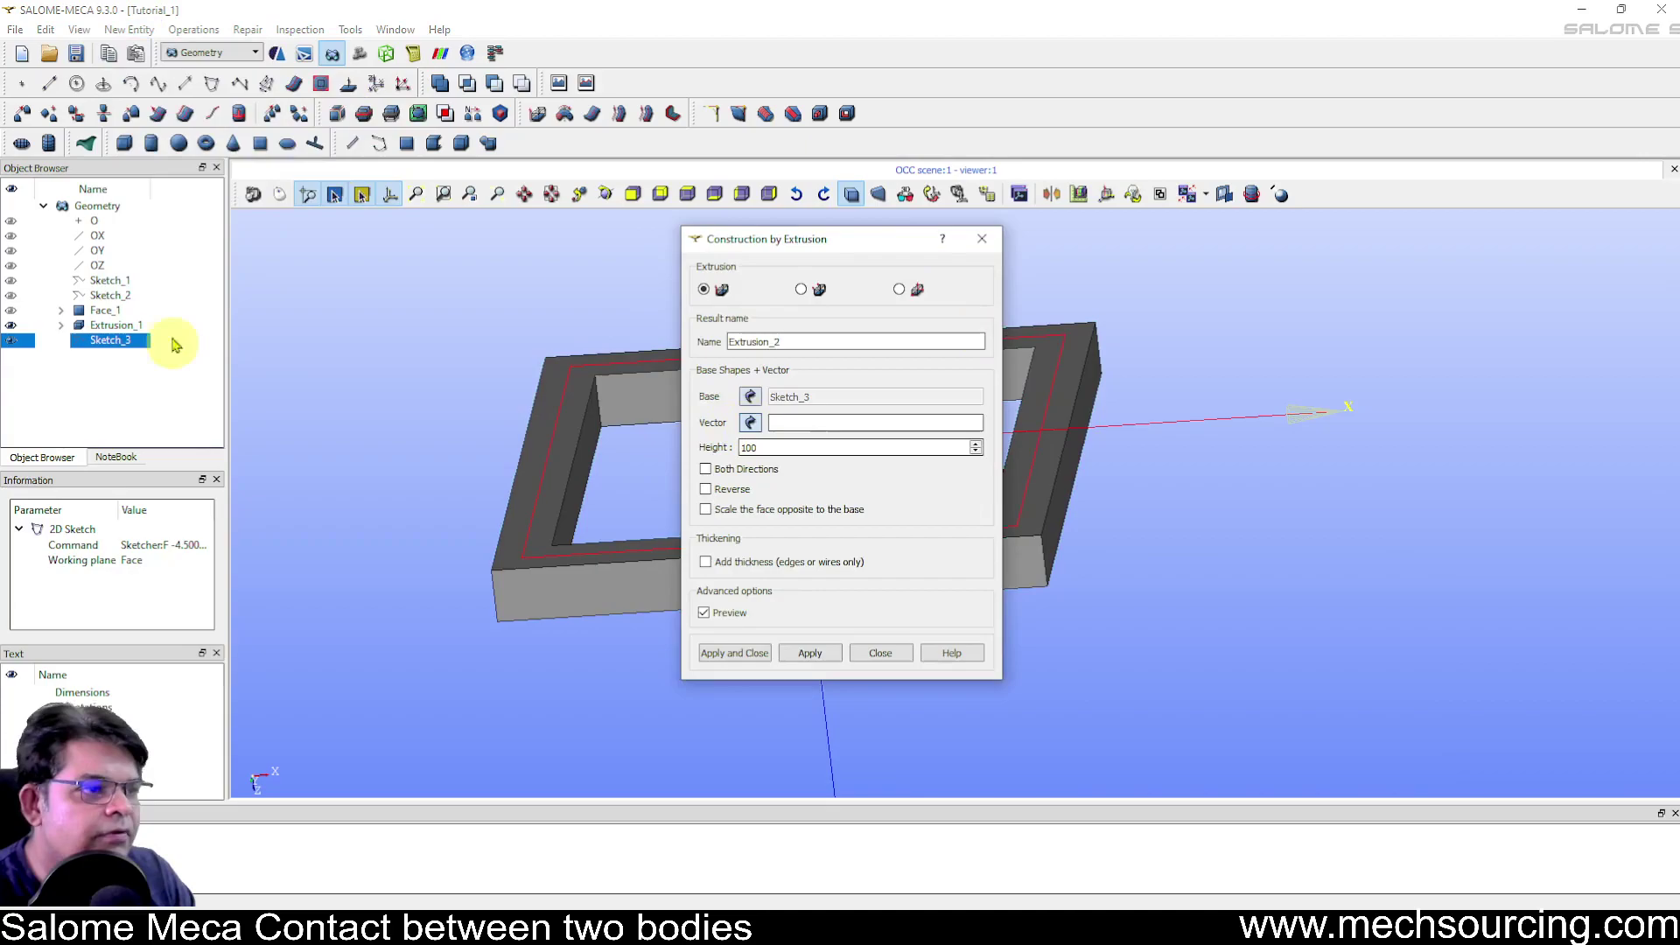
click(98, 265)
drag(758, 451, 692, 451)
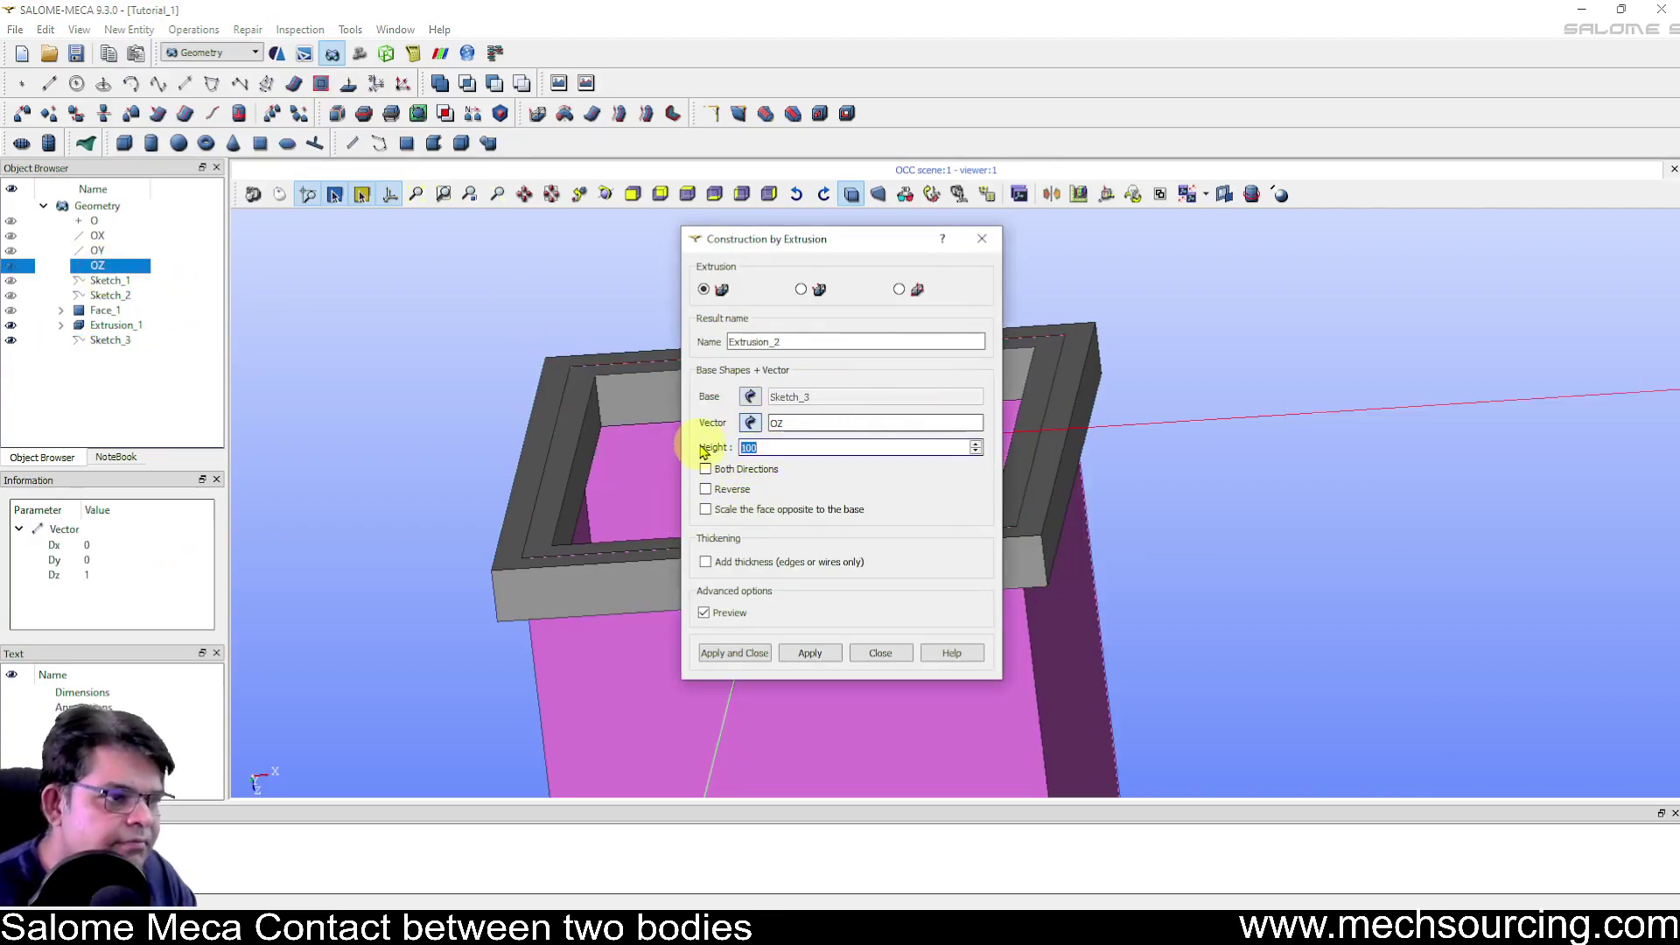
text(-2)
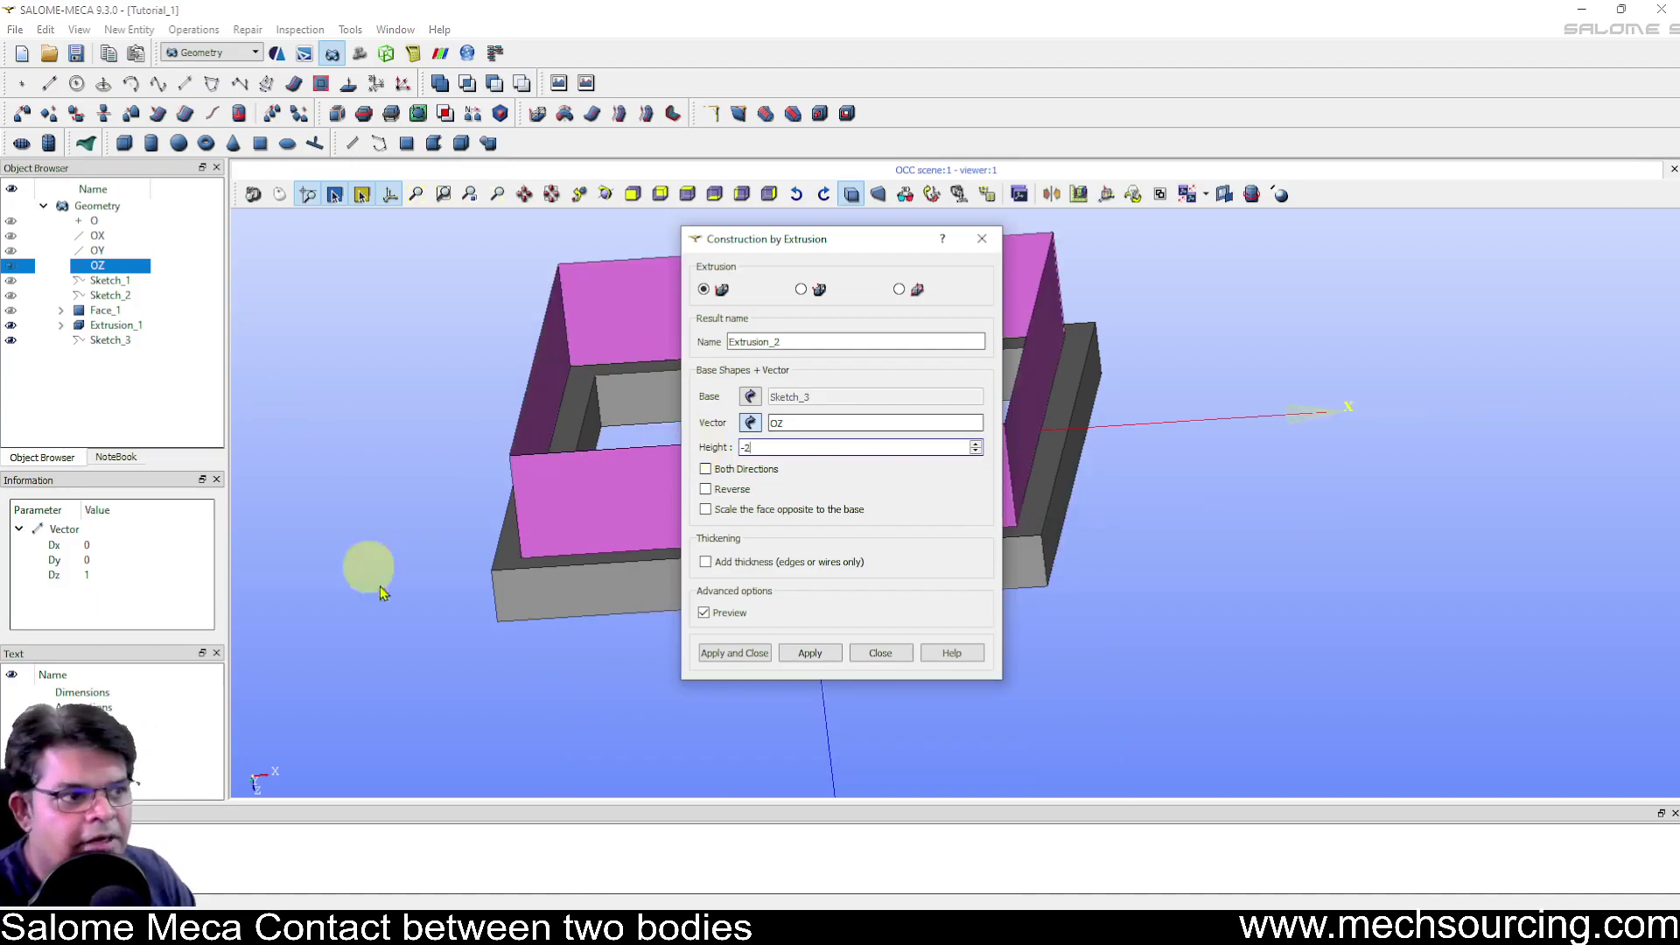
click(888, 655)
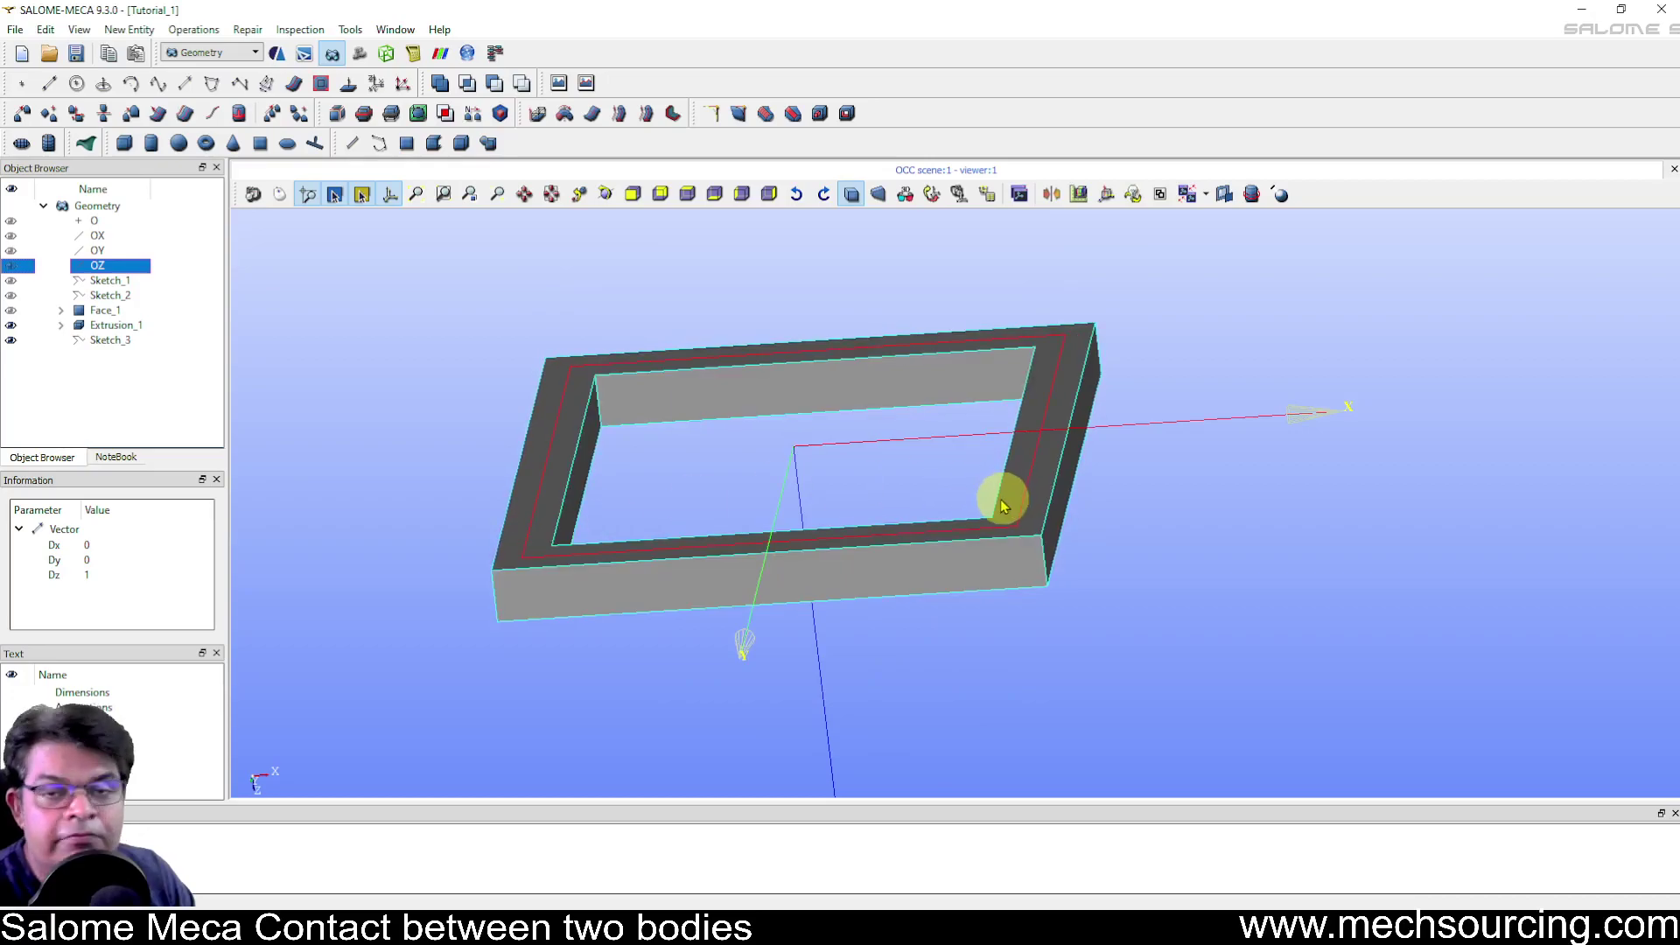
Create a planar face from Sketch_3
click(110, 340)
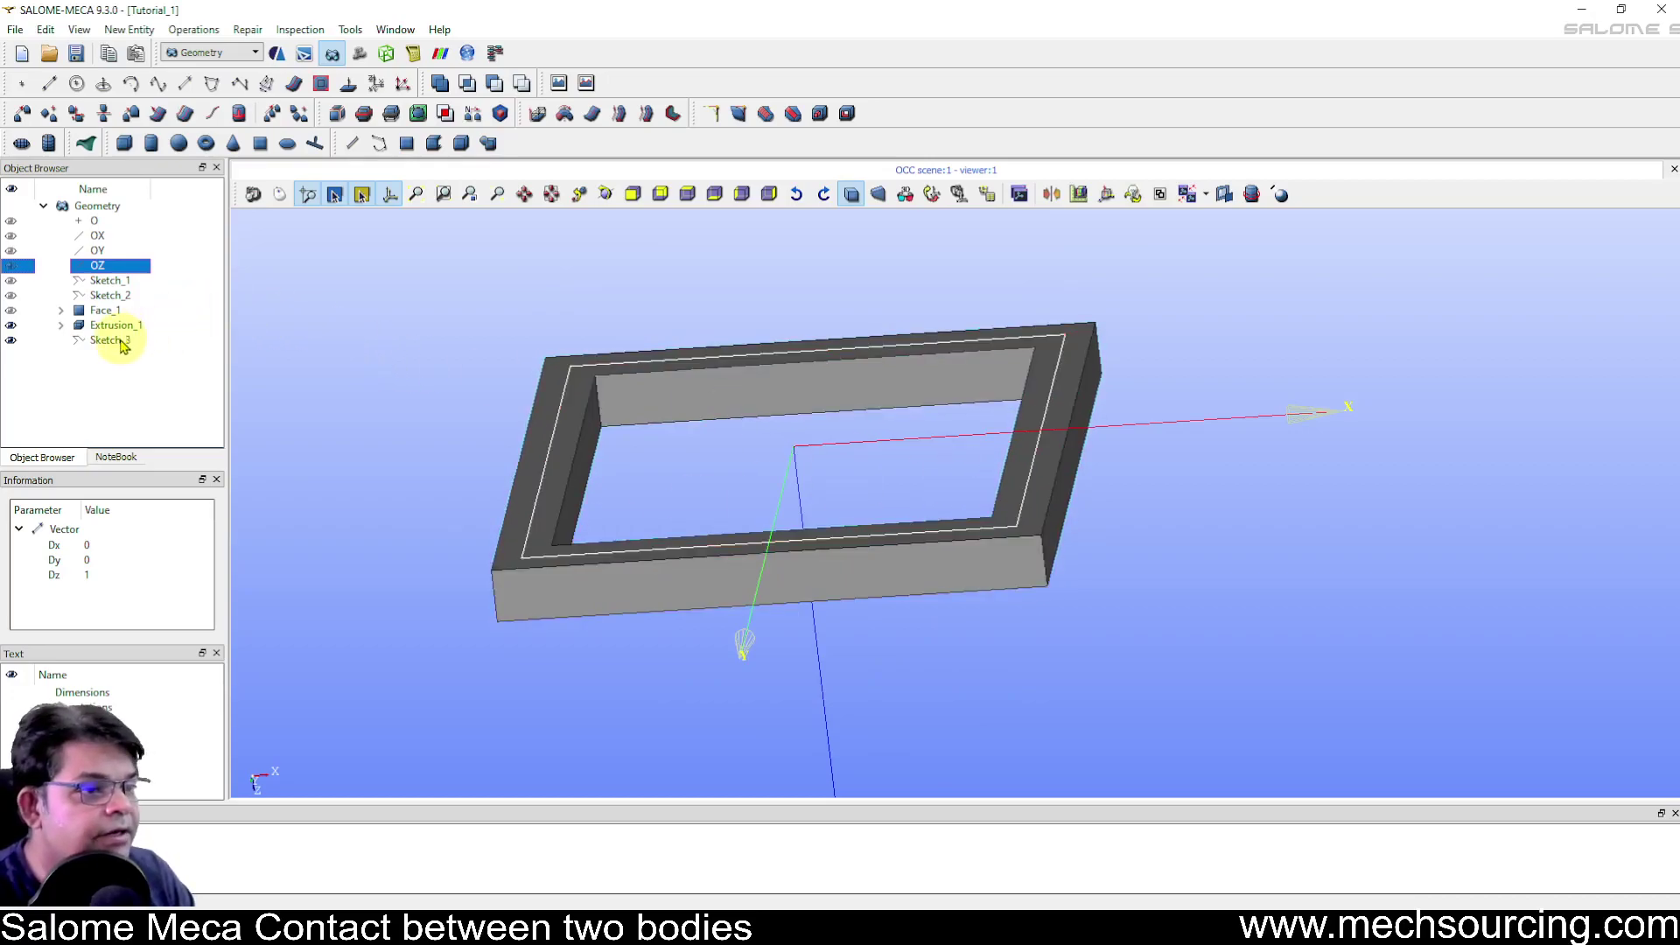
click(128, 29)
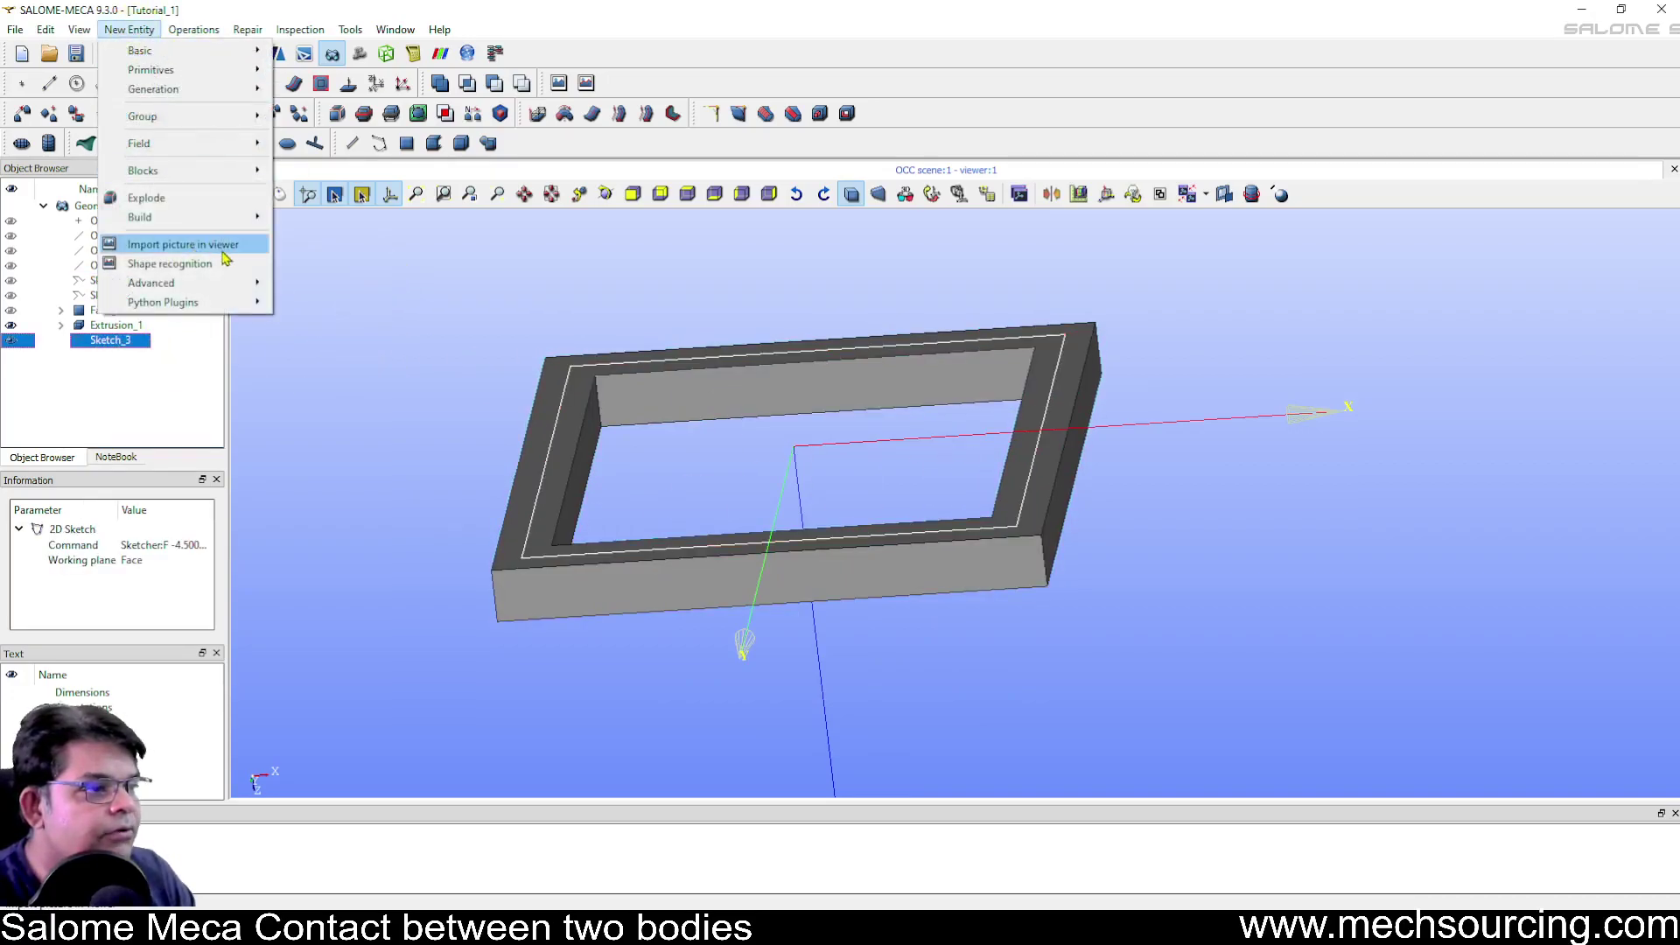
mouse_move(236, 229)
click(341, 263)
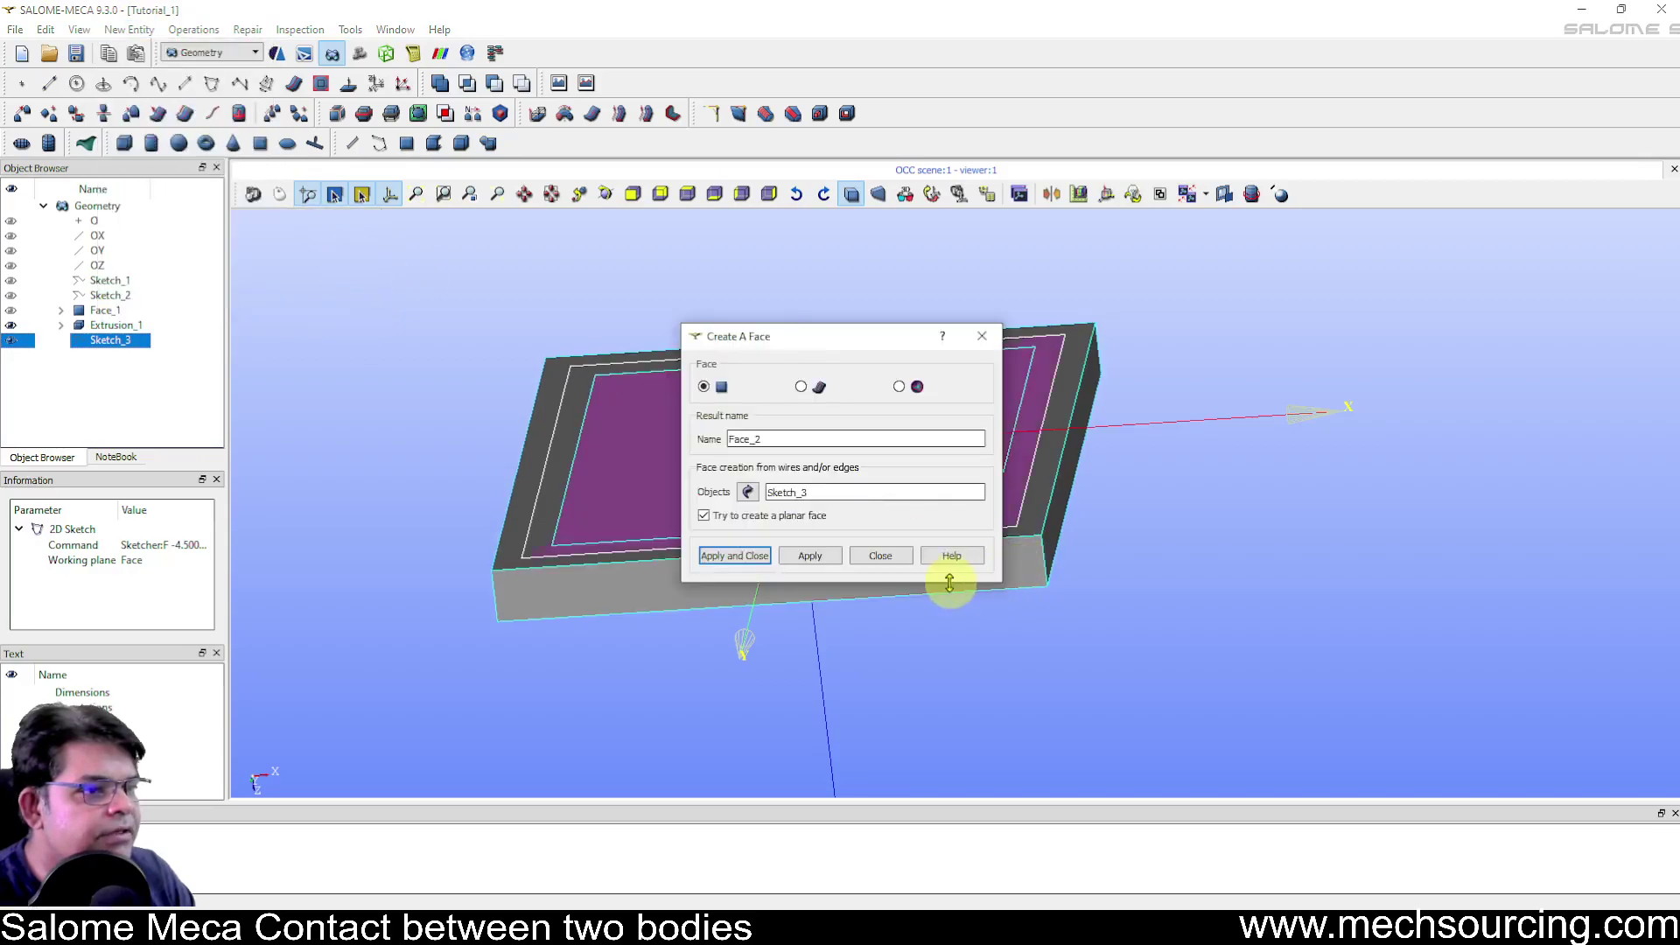
click(714, 561)
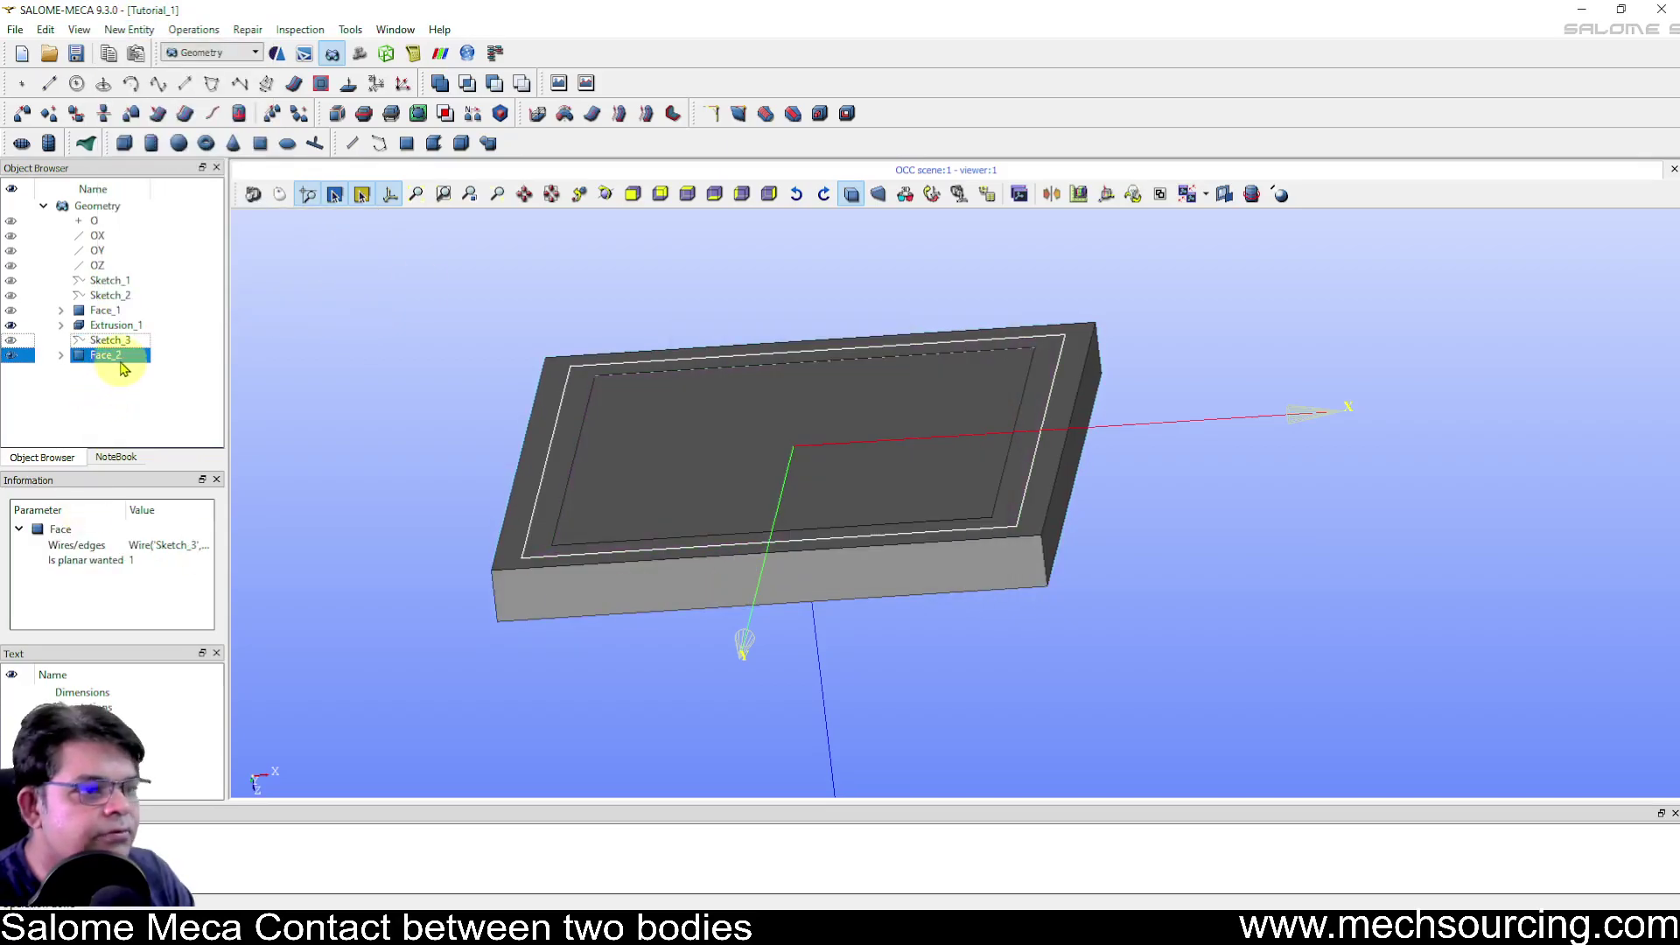
Set up an extrusion with Face_2 as the base shape and the OZ axis as the vector
scroll(873, 450, up, 6)
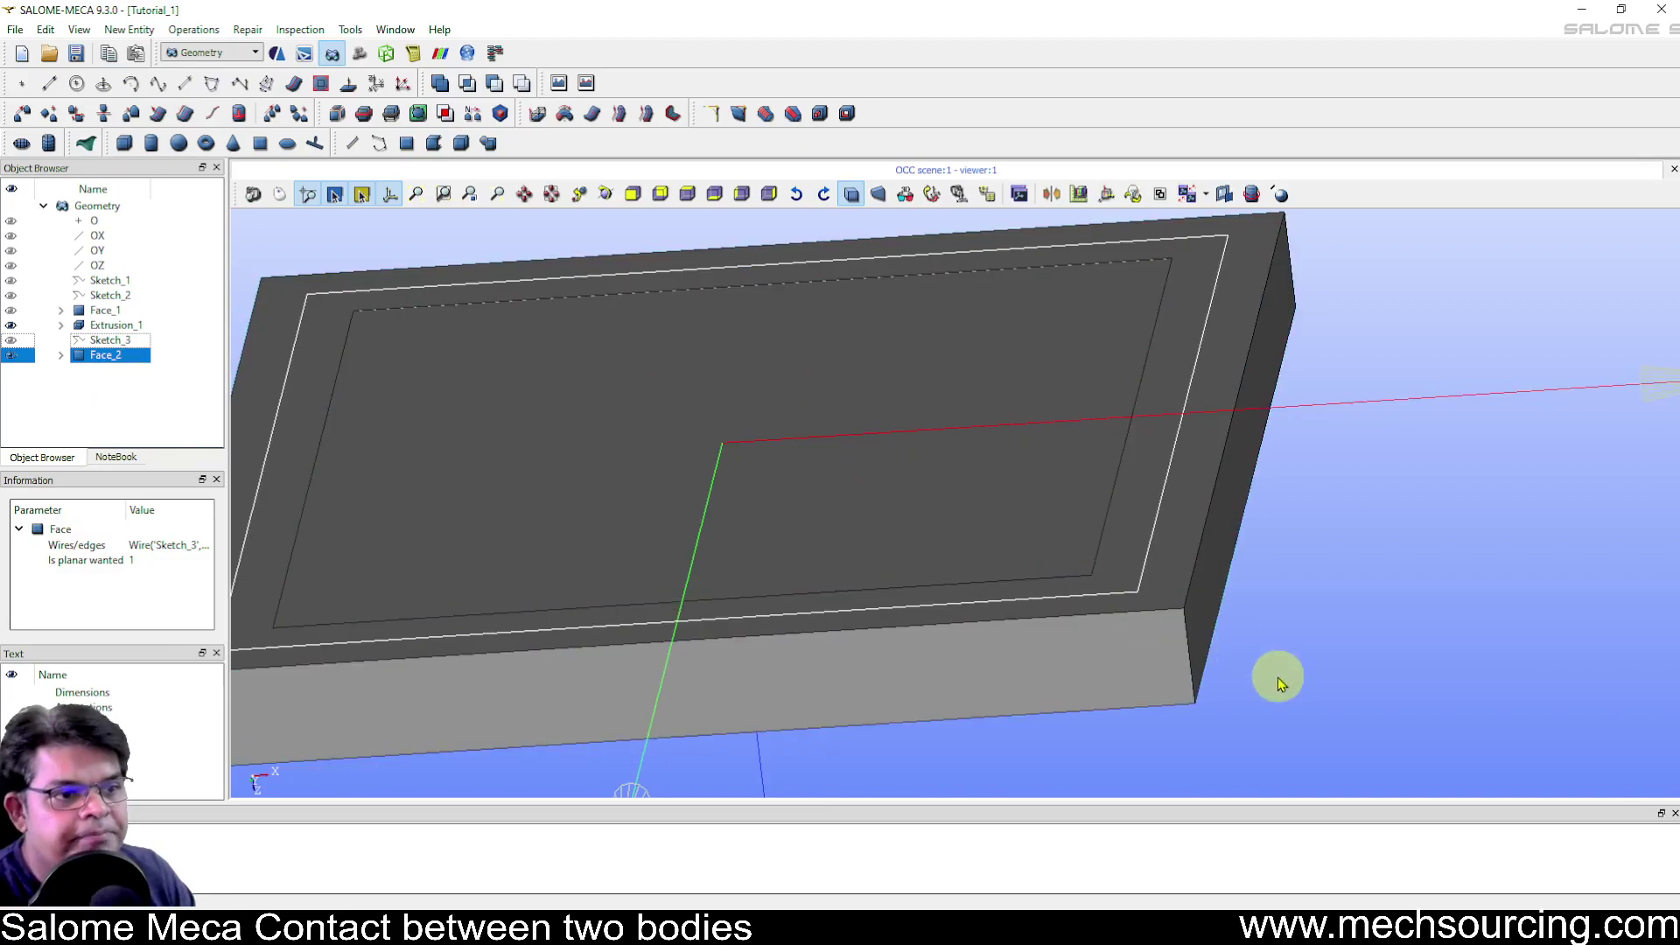
scroll(1260, 673, down, 8)
scroll(1096, 645, up, 3)
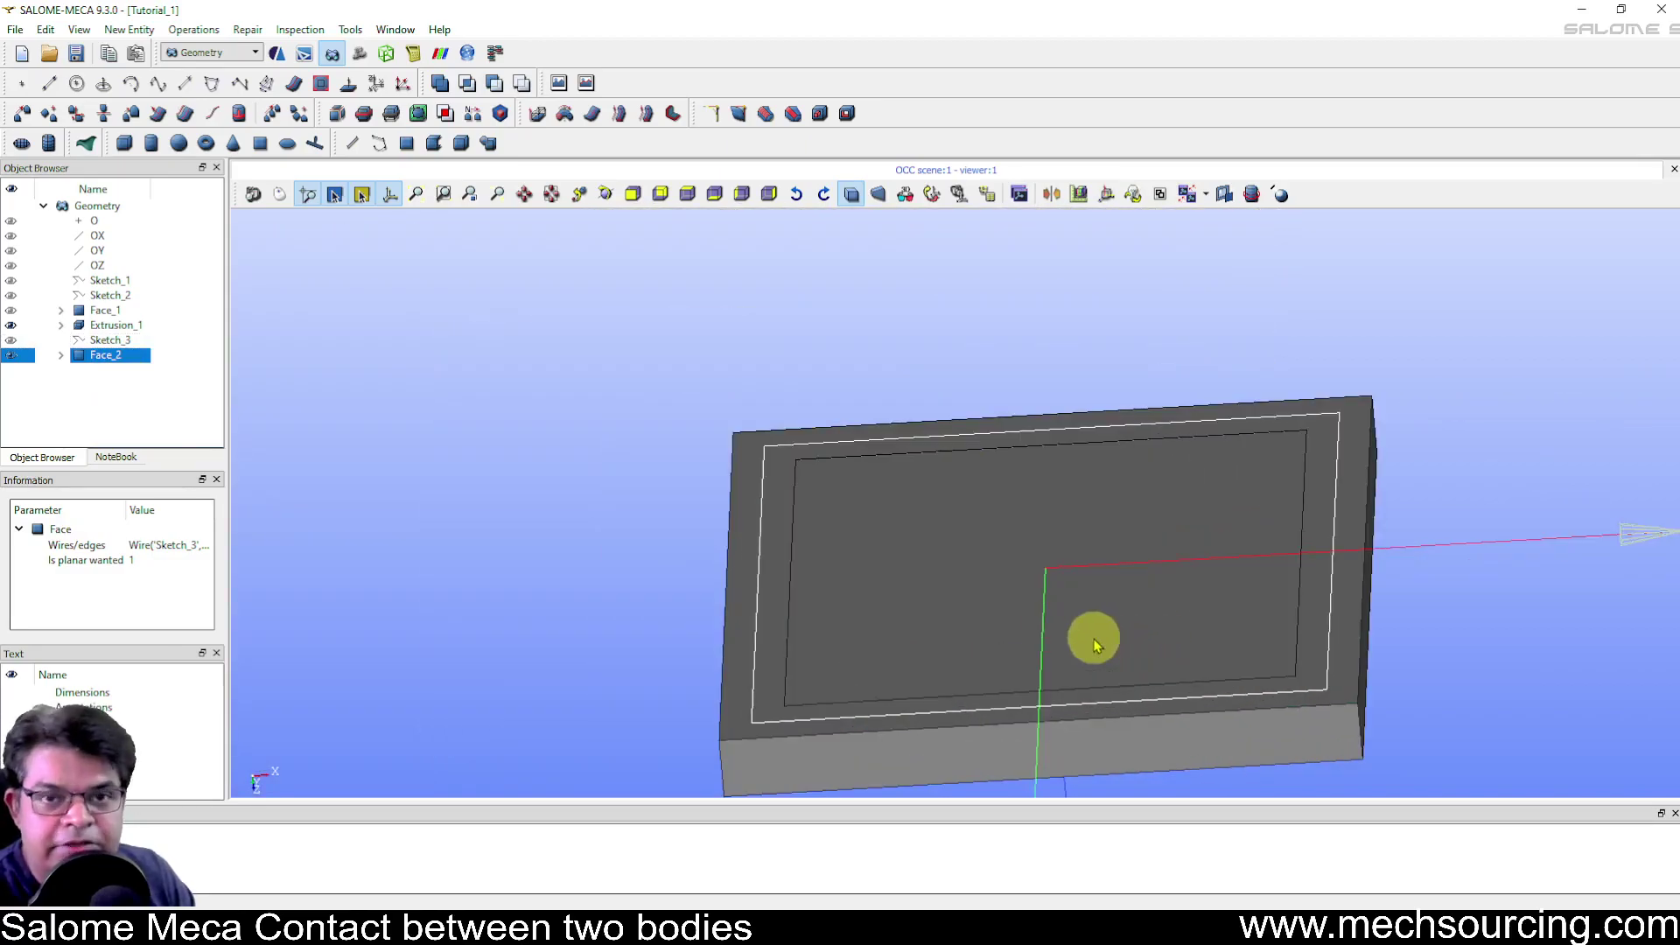
click(109, 339)
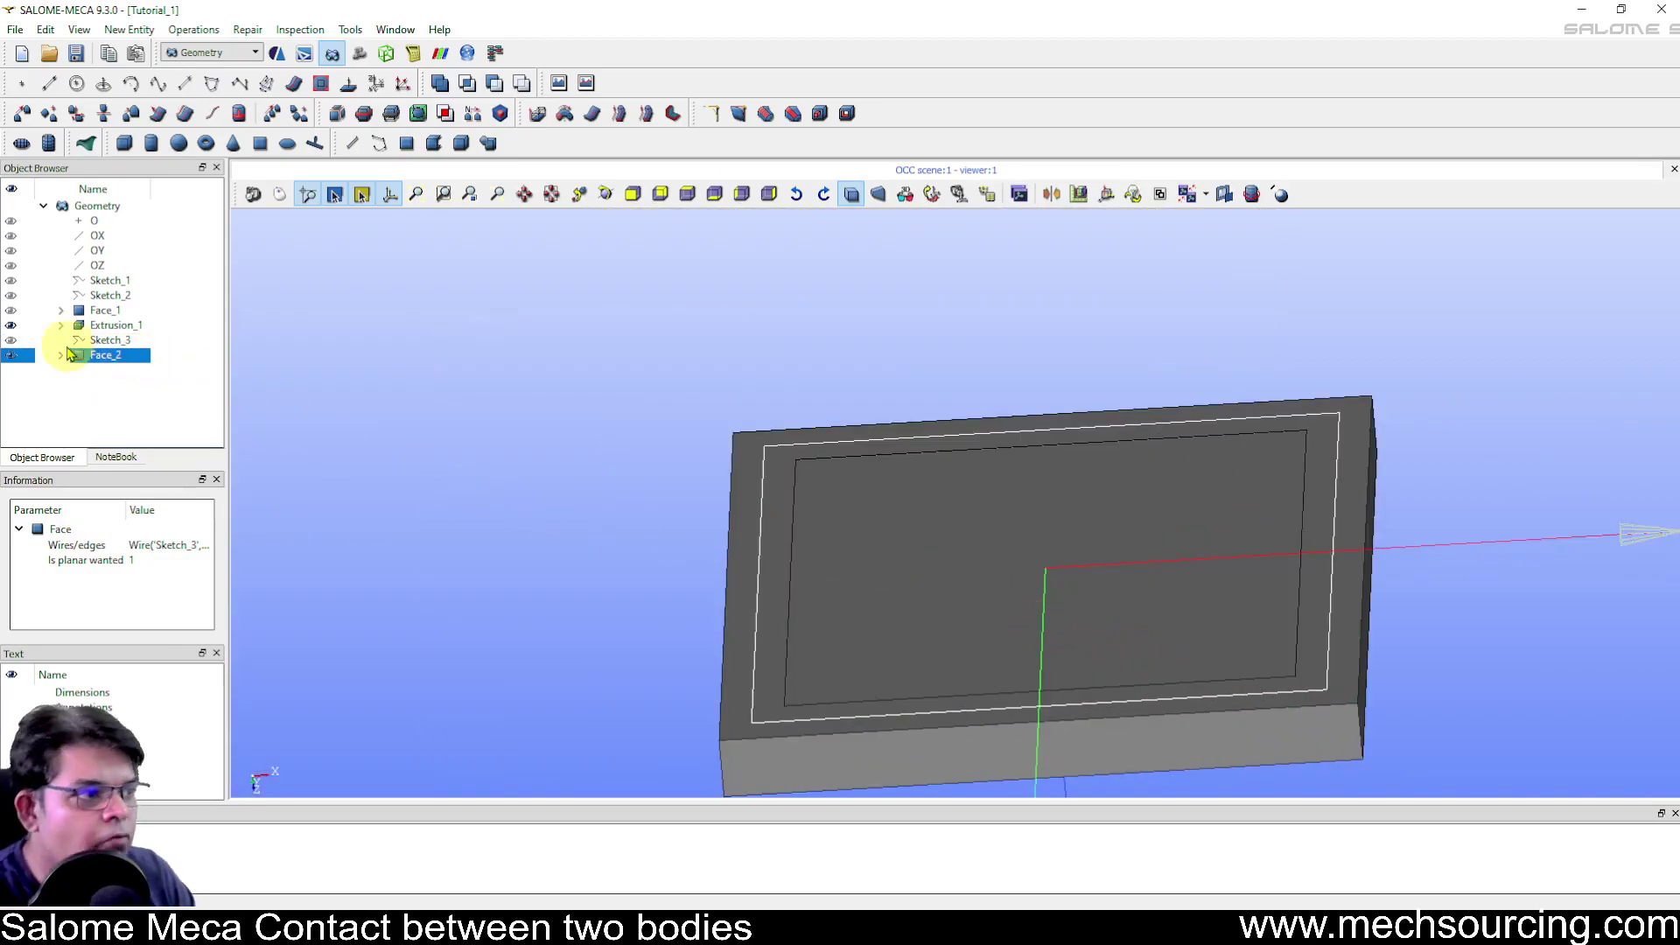
click(117, 358)
ctrl+right_drag(896, 475, 851, 574)
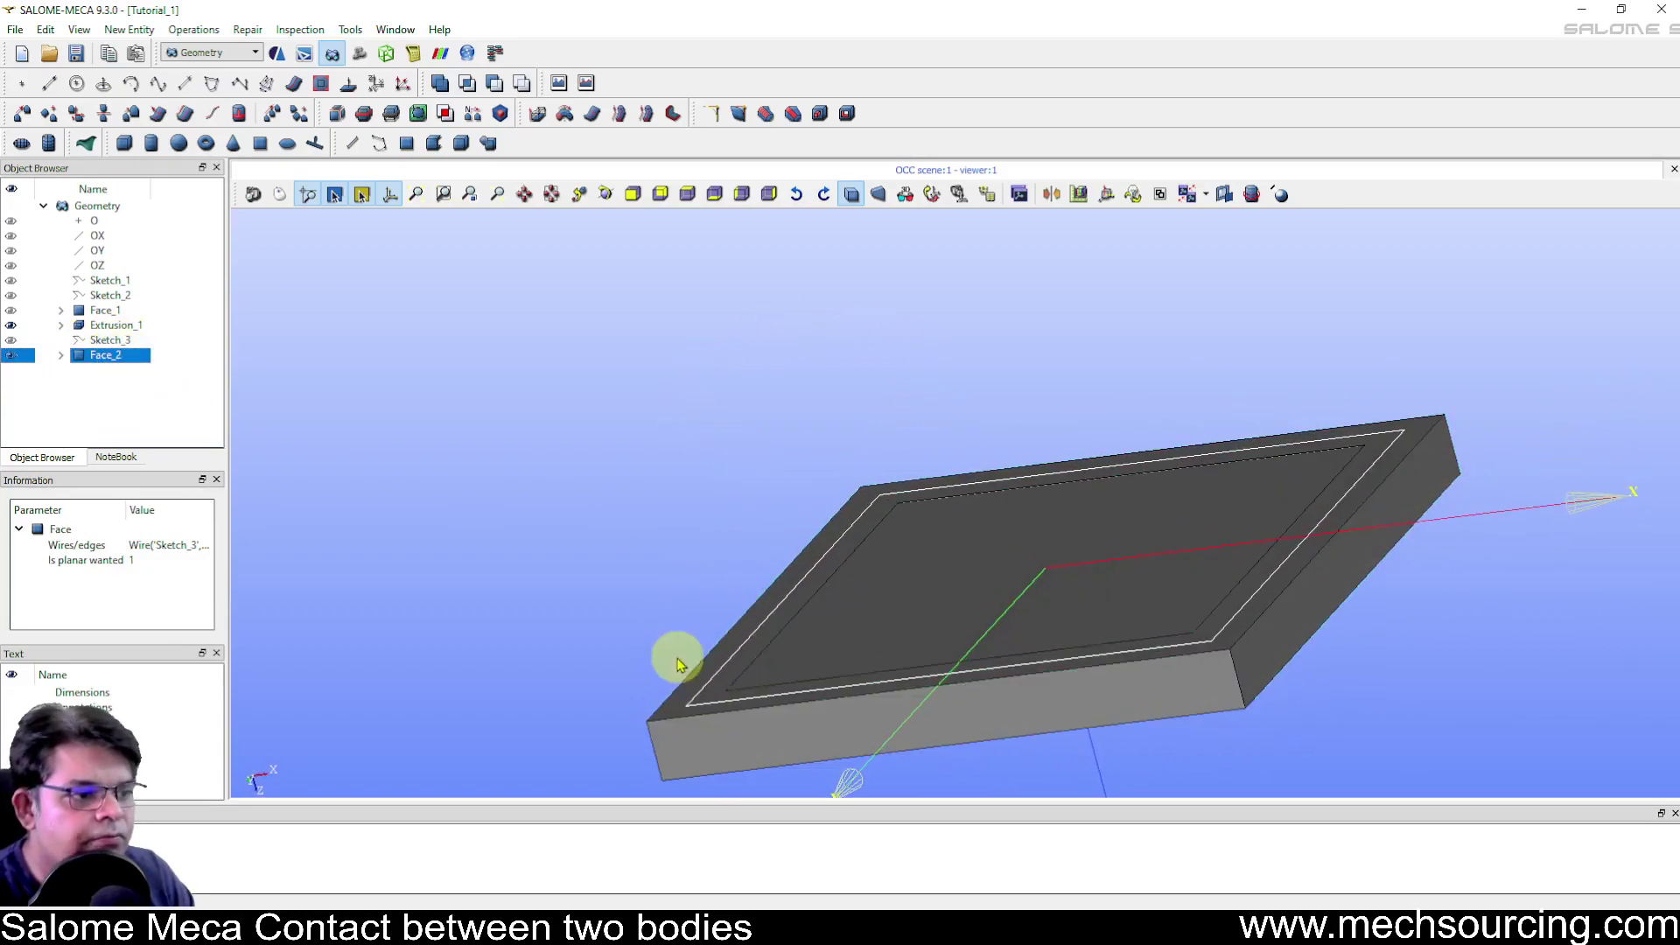
click(147, 31)
mouse_move(195, 90)
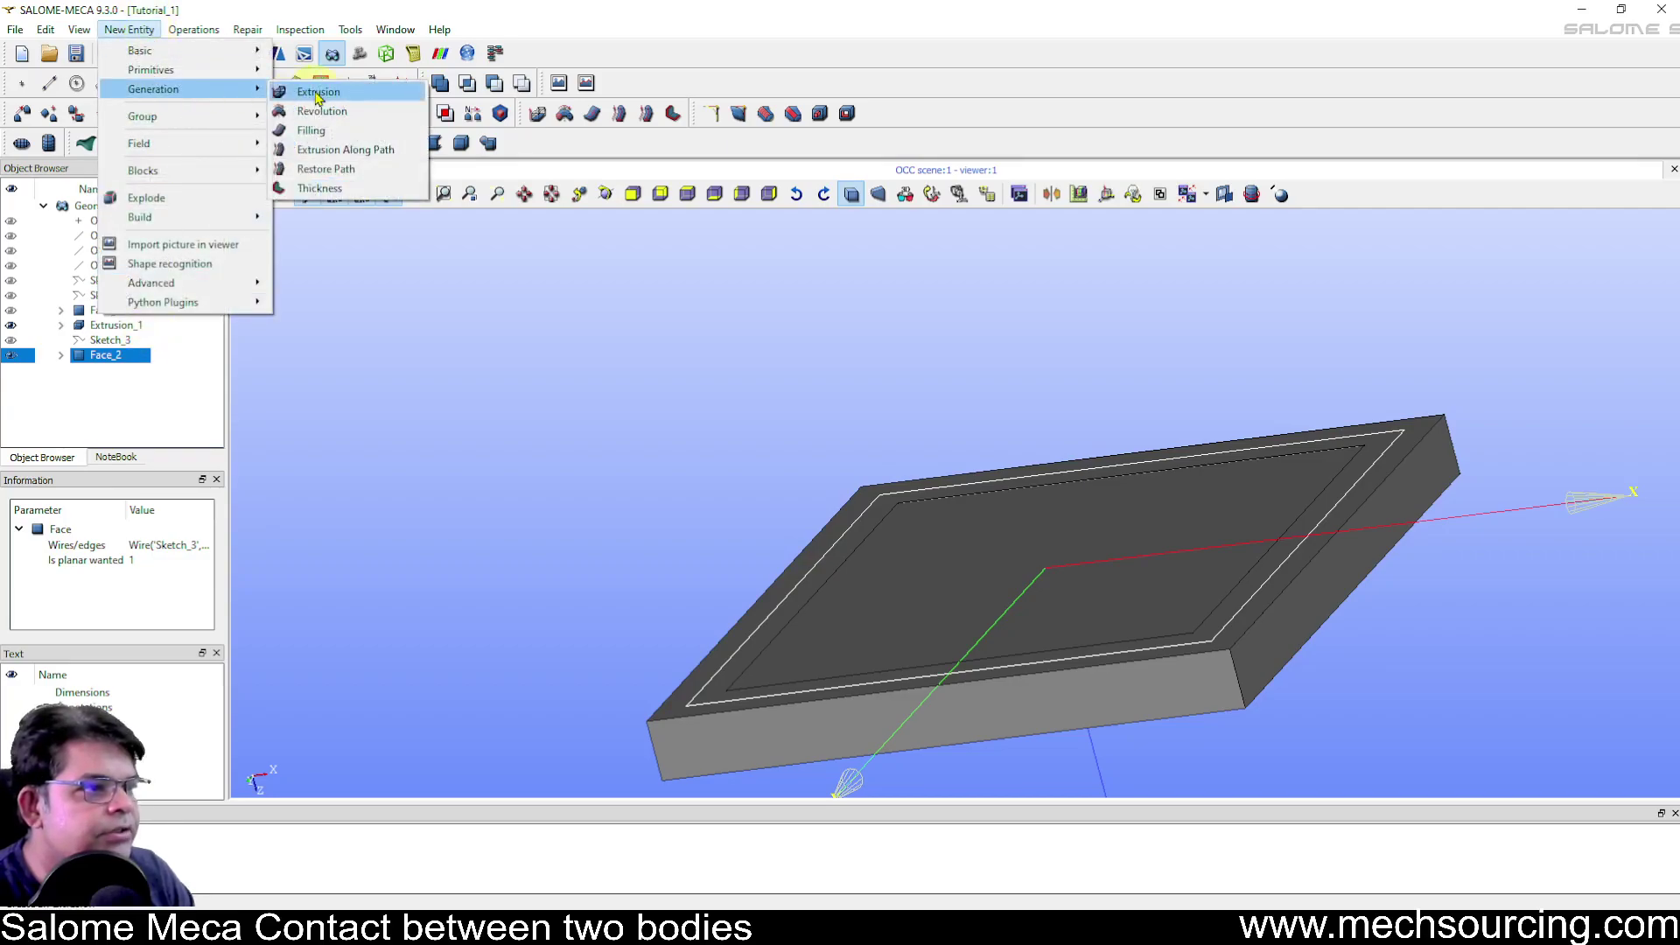
click(317, 93)
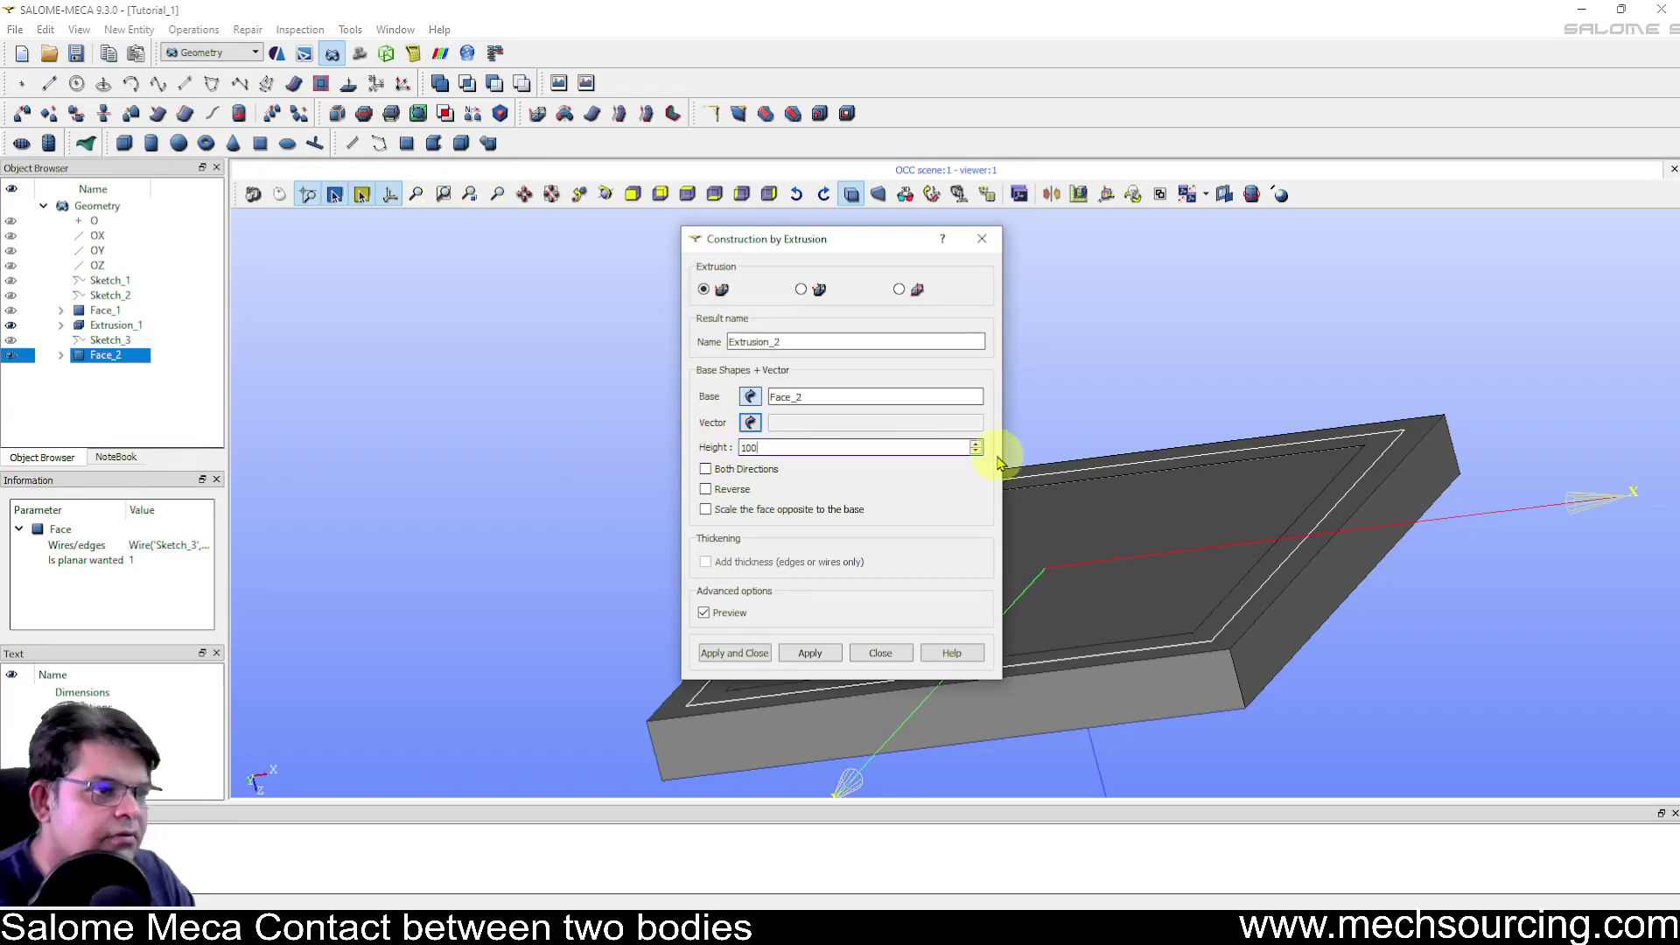
click(750, 422)
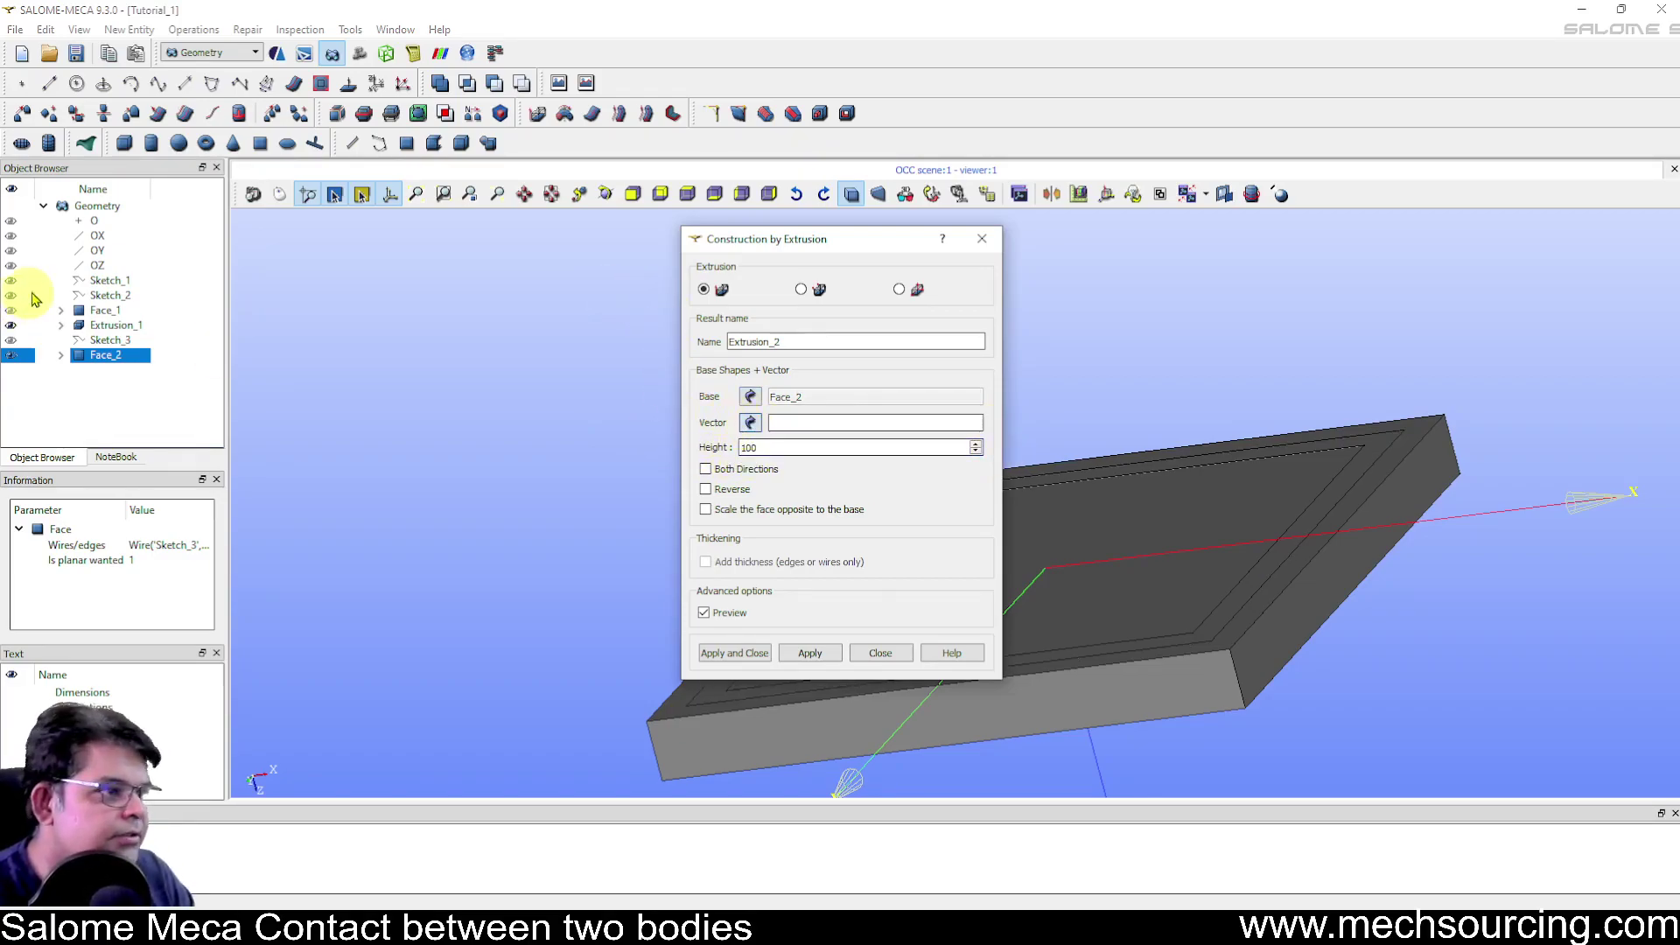
click(98, 265)
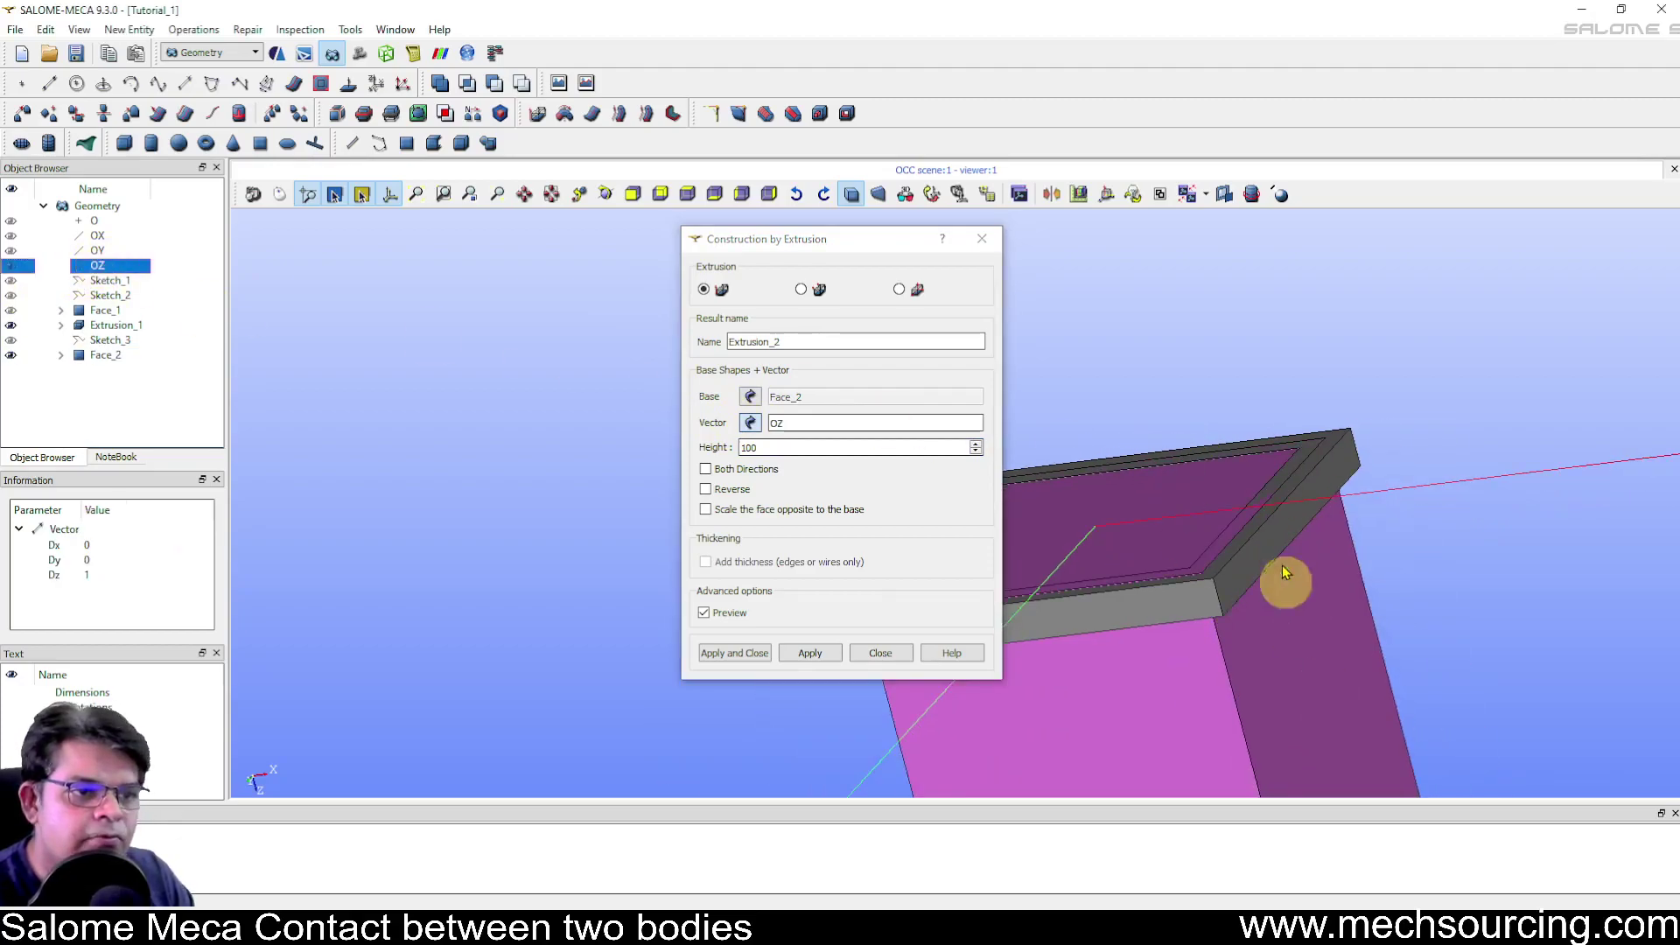
Extrude Face_2 along OZ in the reverse direction with a height of -0.25 and save the study
click(744, 493)
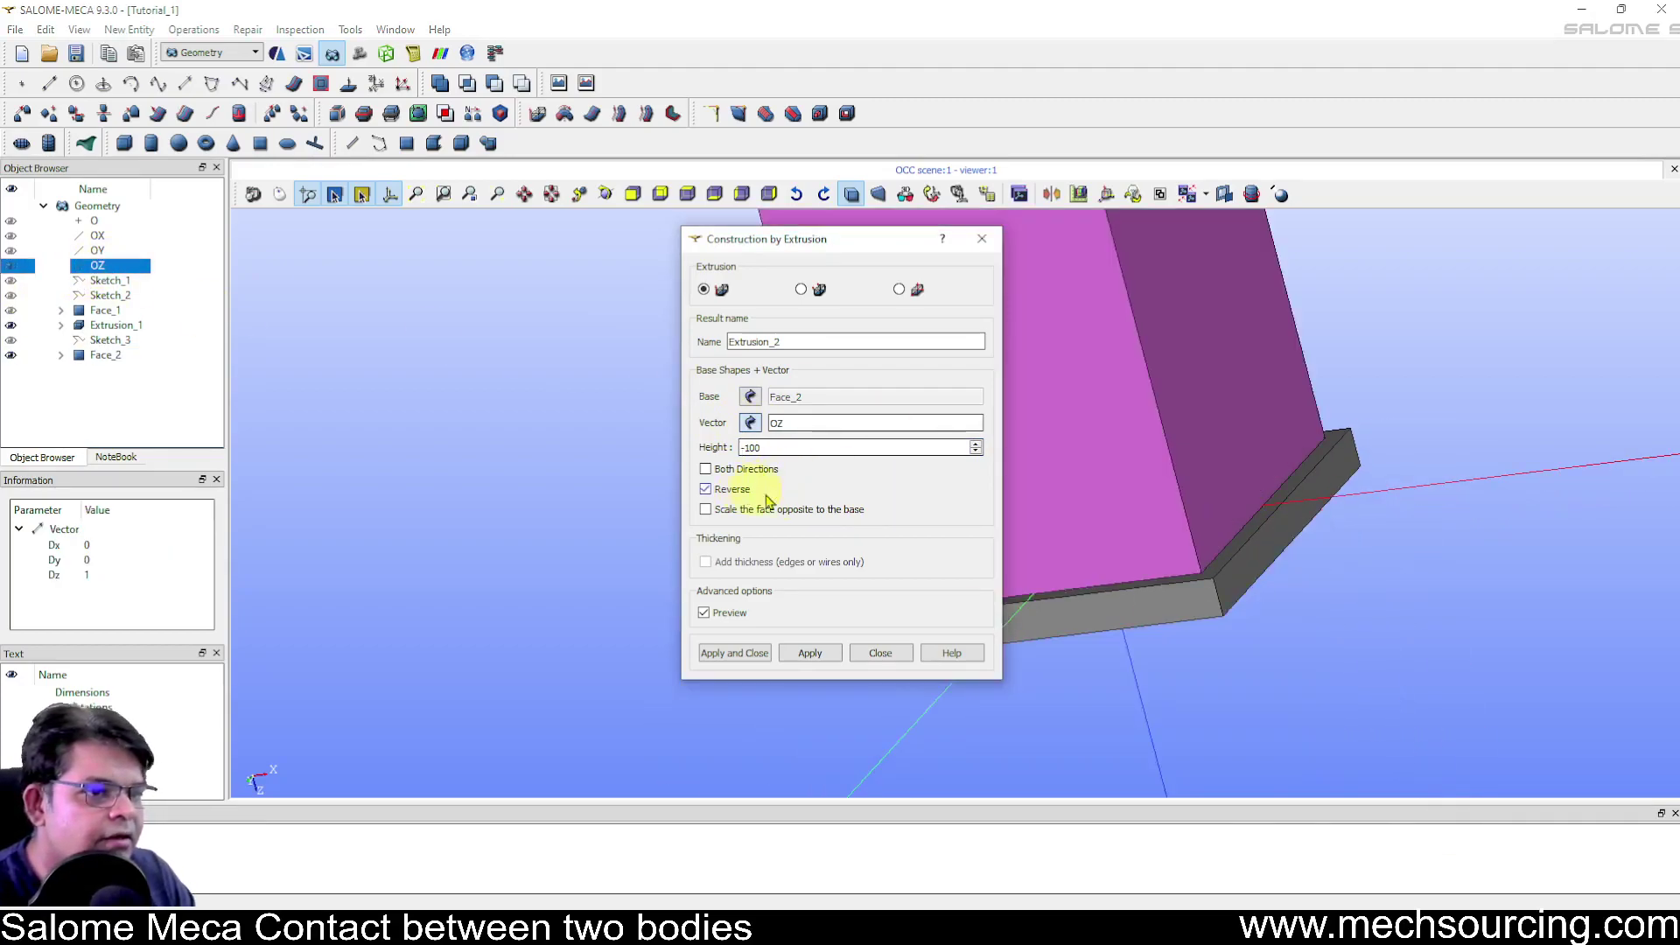
drag(785, 454, 672, 444)
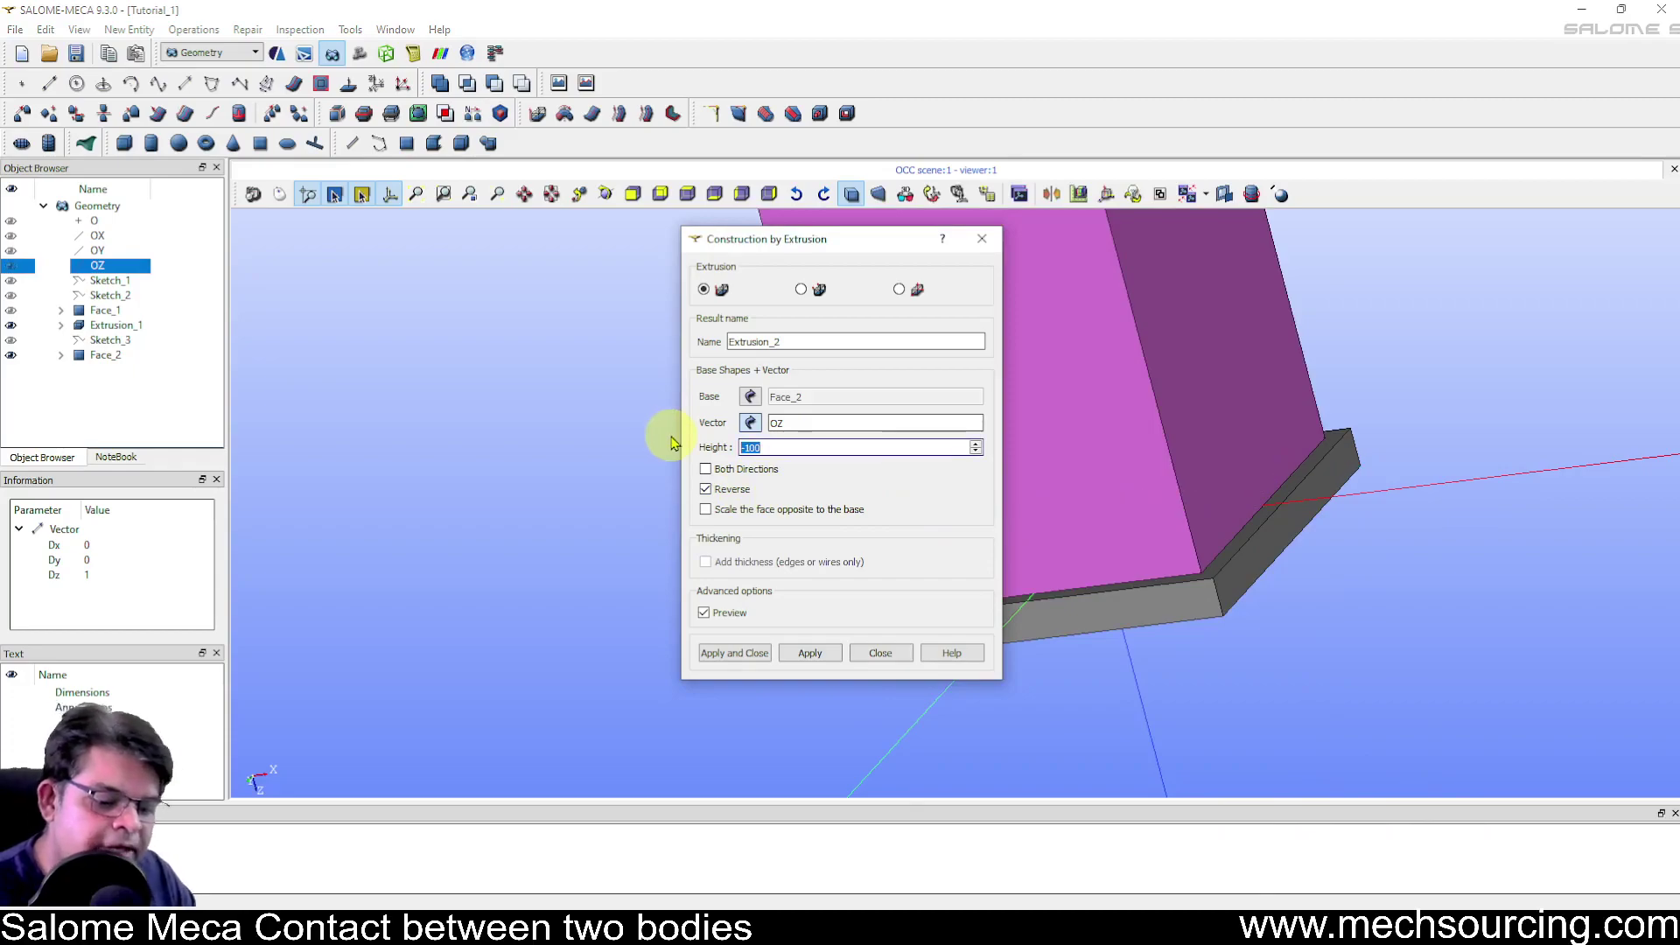
text(-2)
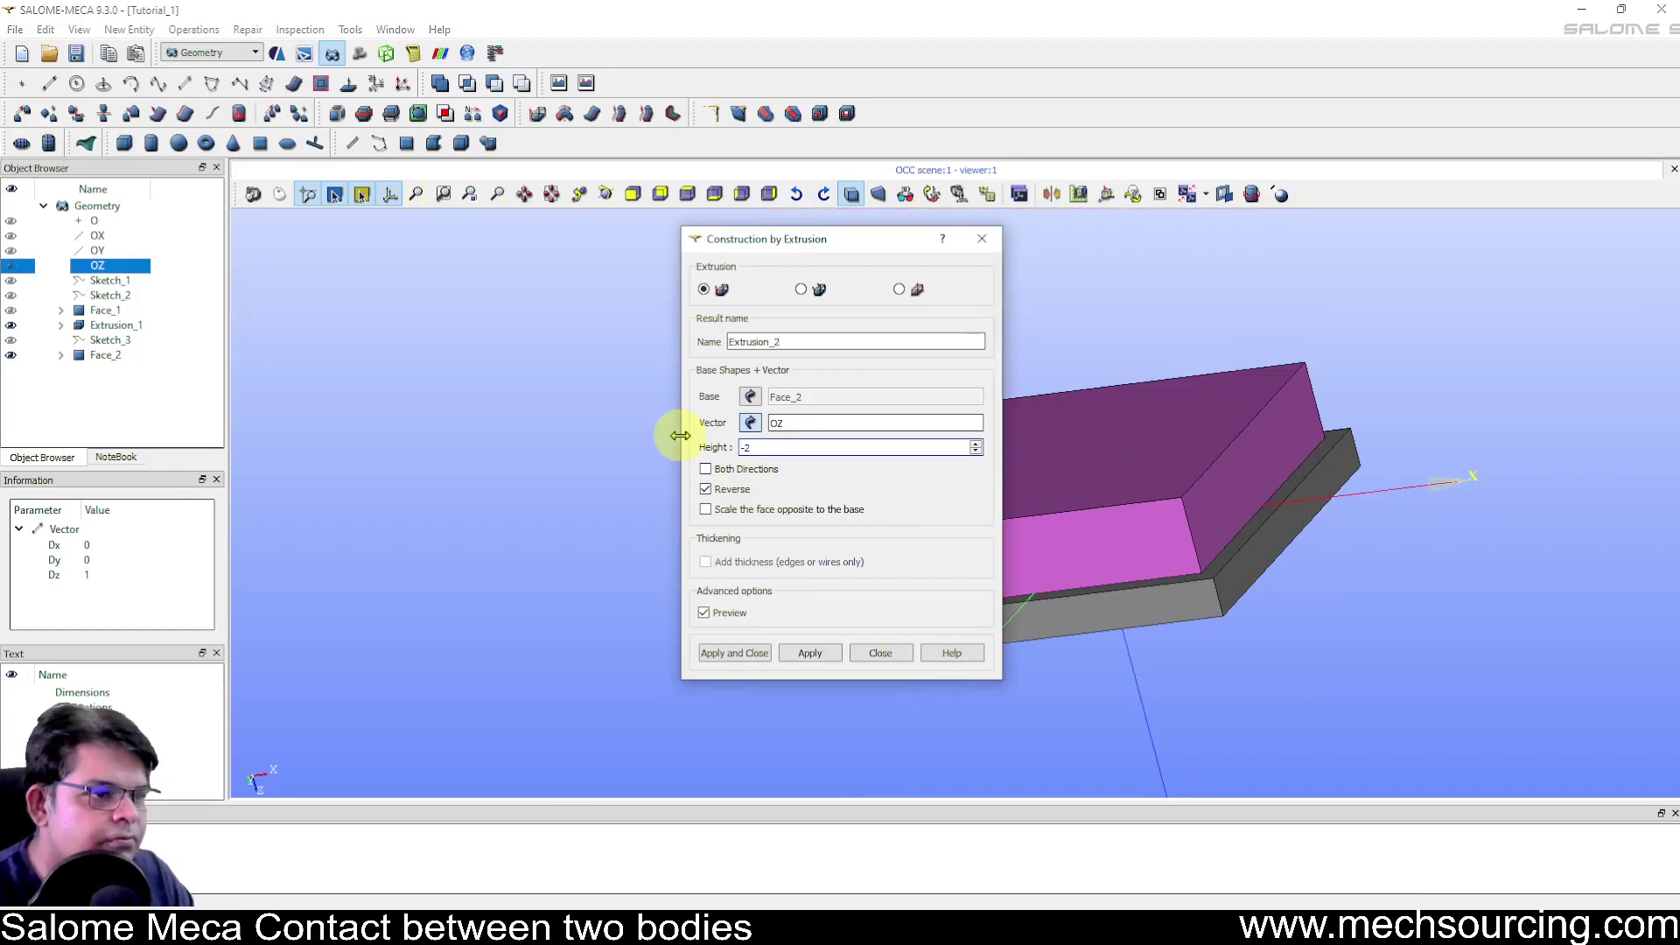
text(-)
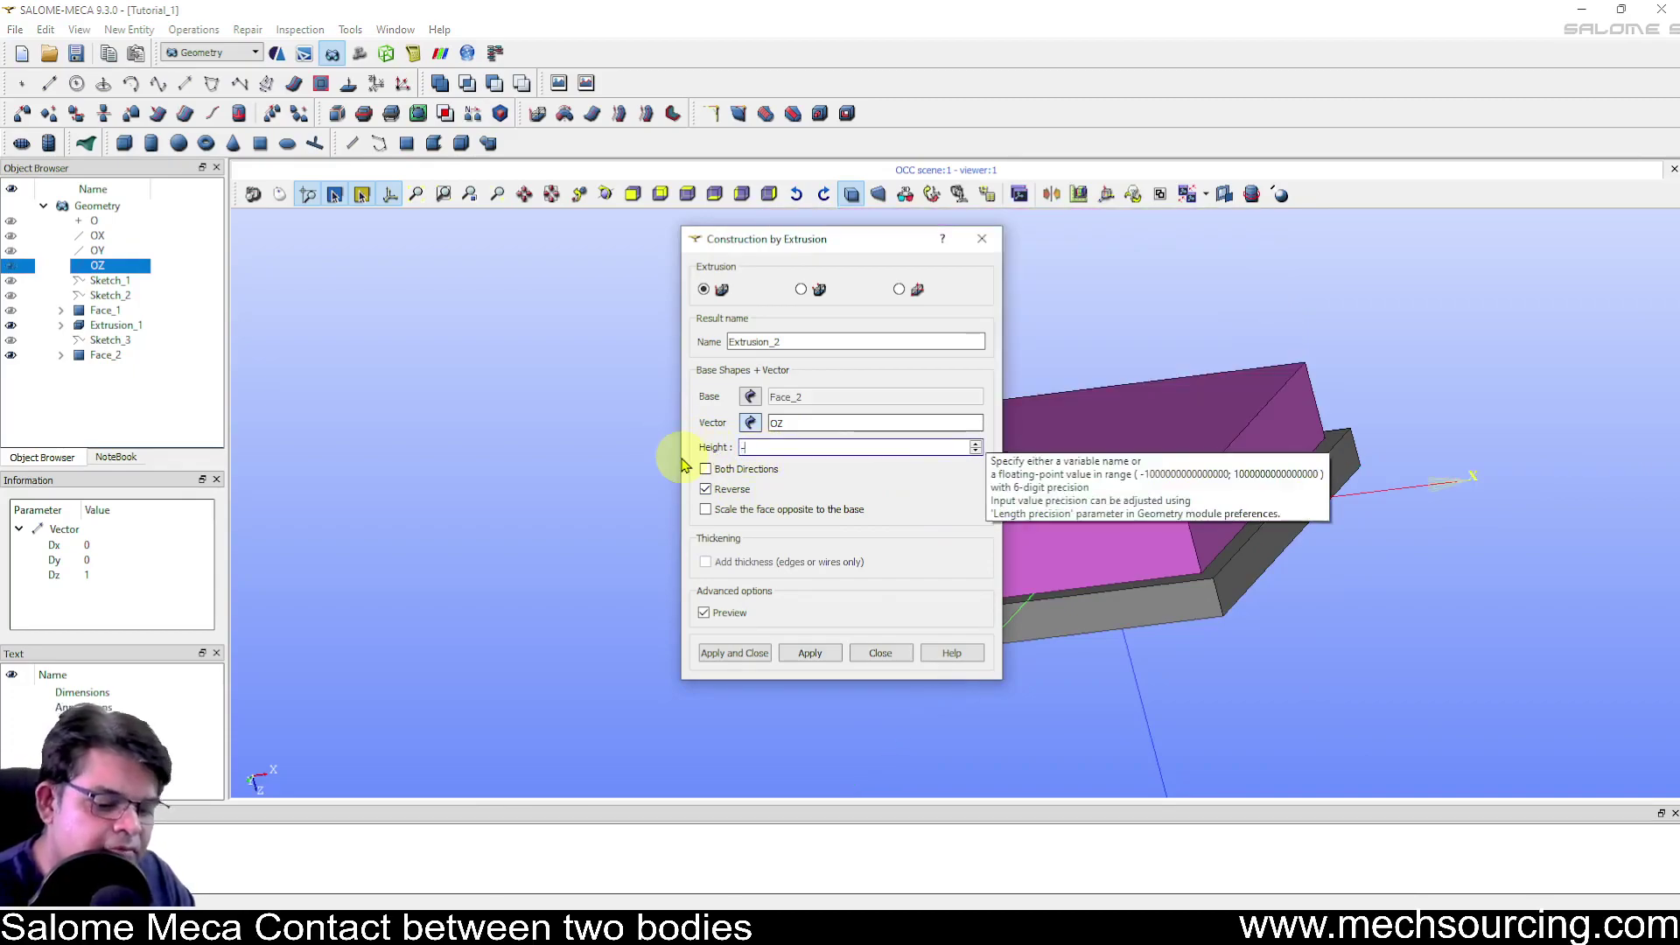
text(0.25)
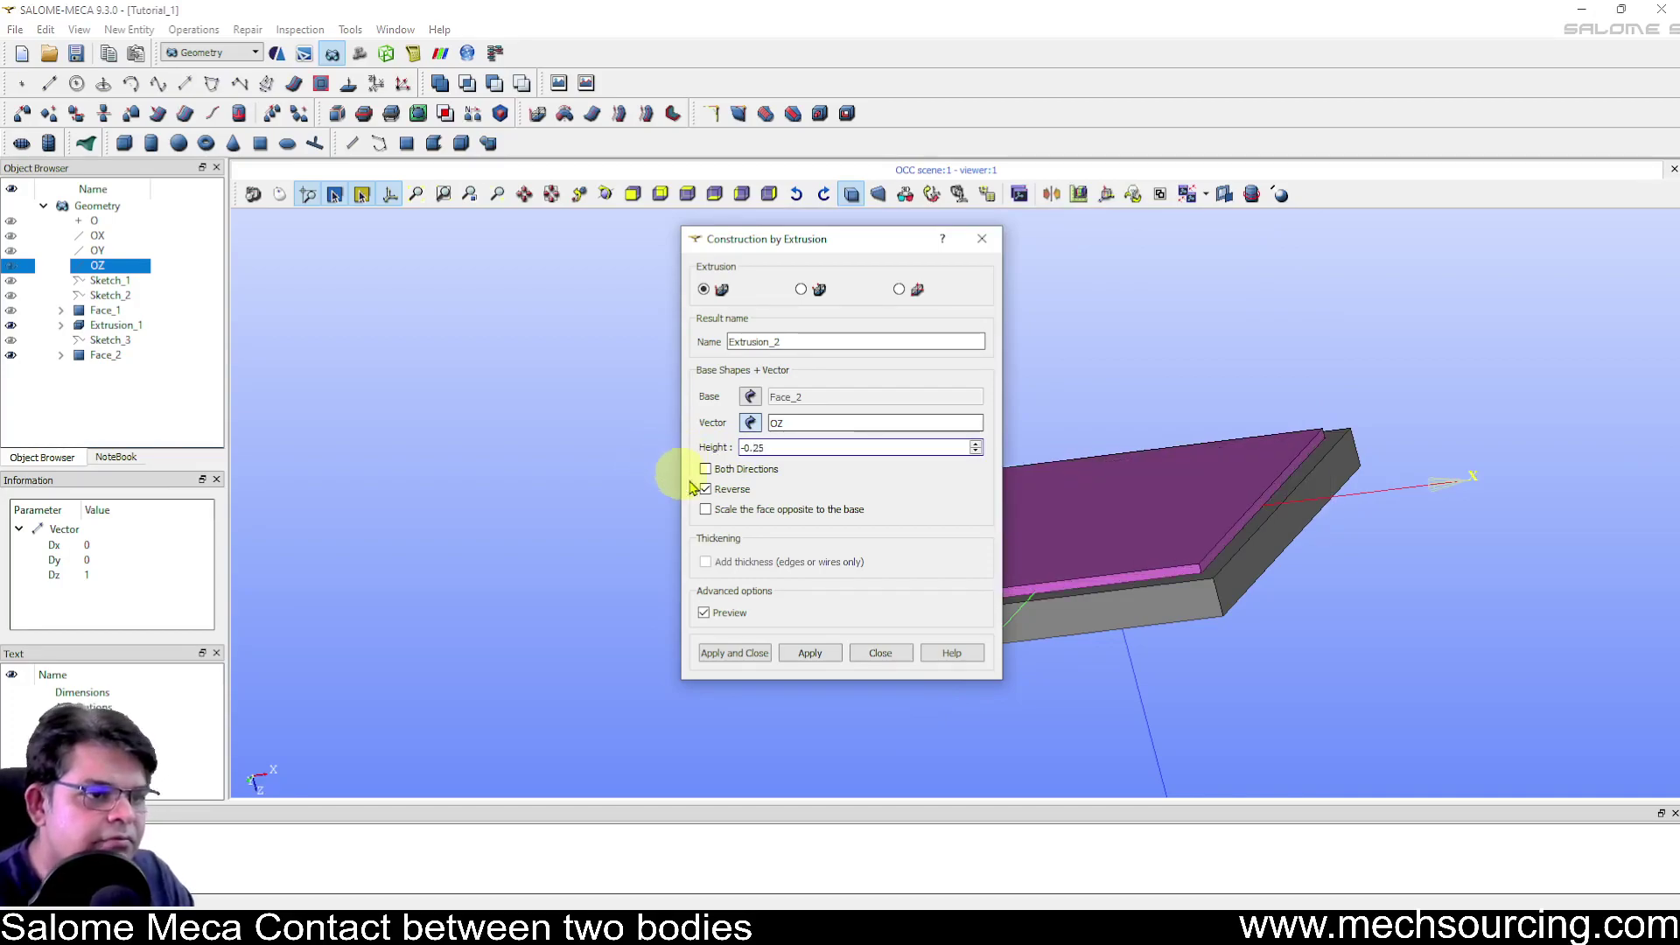
click(724, 655)
ctrl+right_drag(1200, 611, 1414, 581)
click(76, 53)
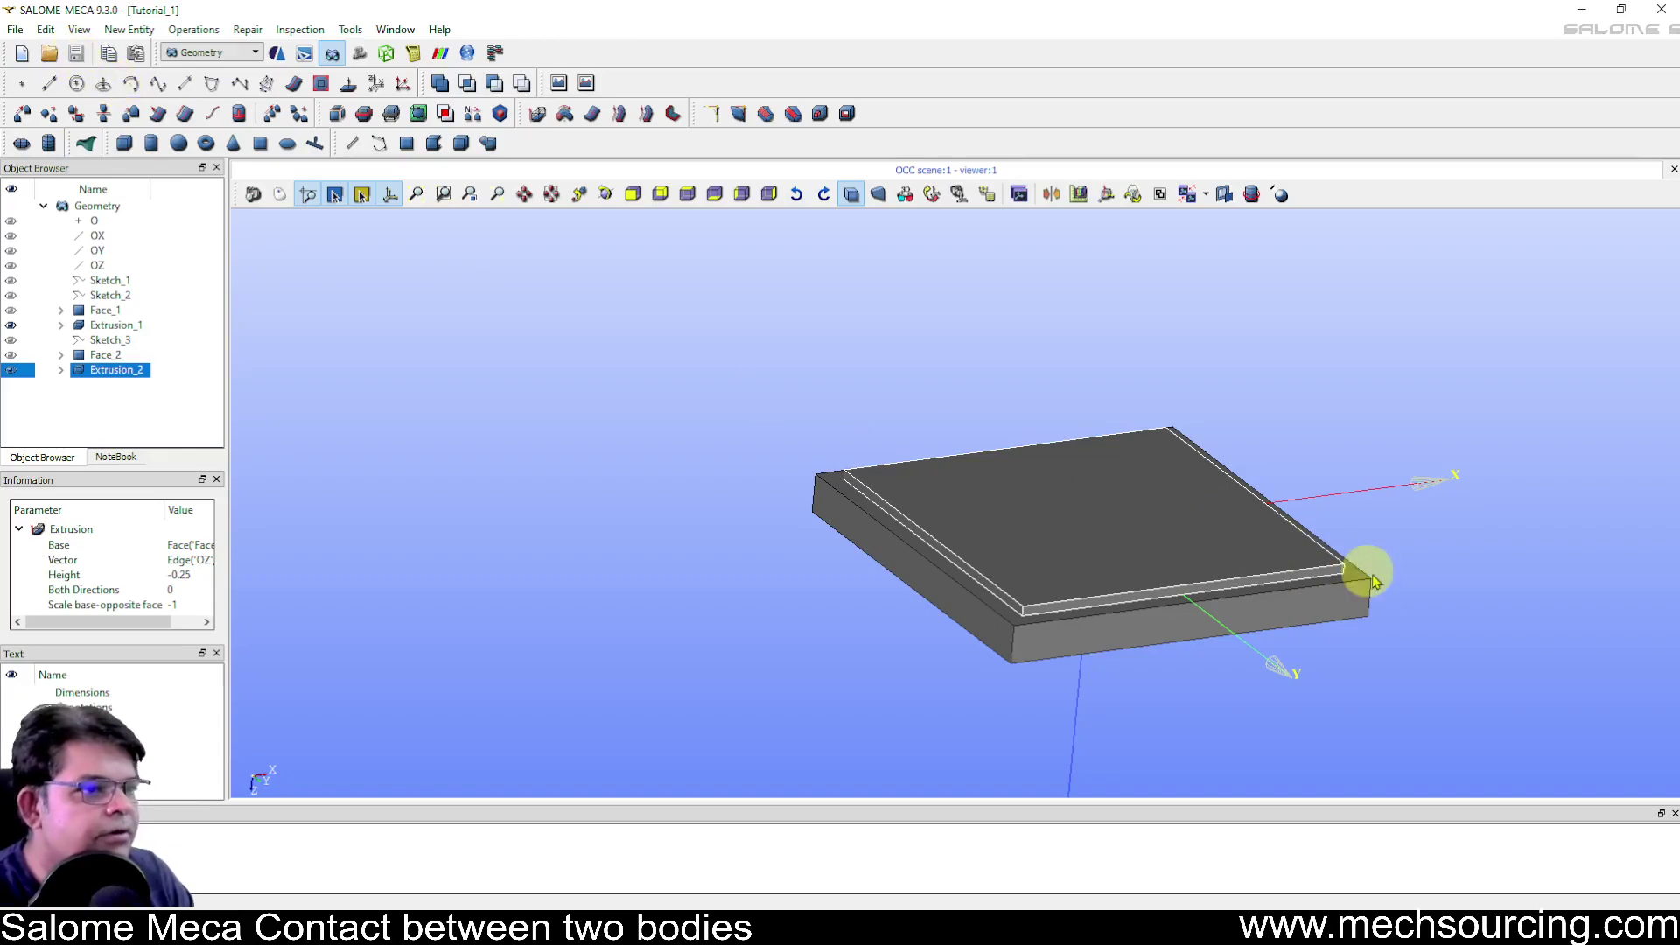
Examine how the extruded plate sits on the frame from different angles and distances
scroll(1356, 574, down, 3)
scroll(1312, 580, up, 10)
scroll(799, 529, down, 10)
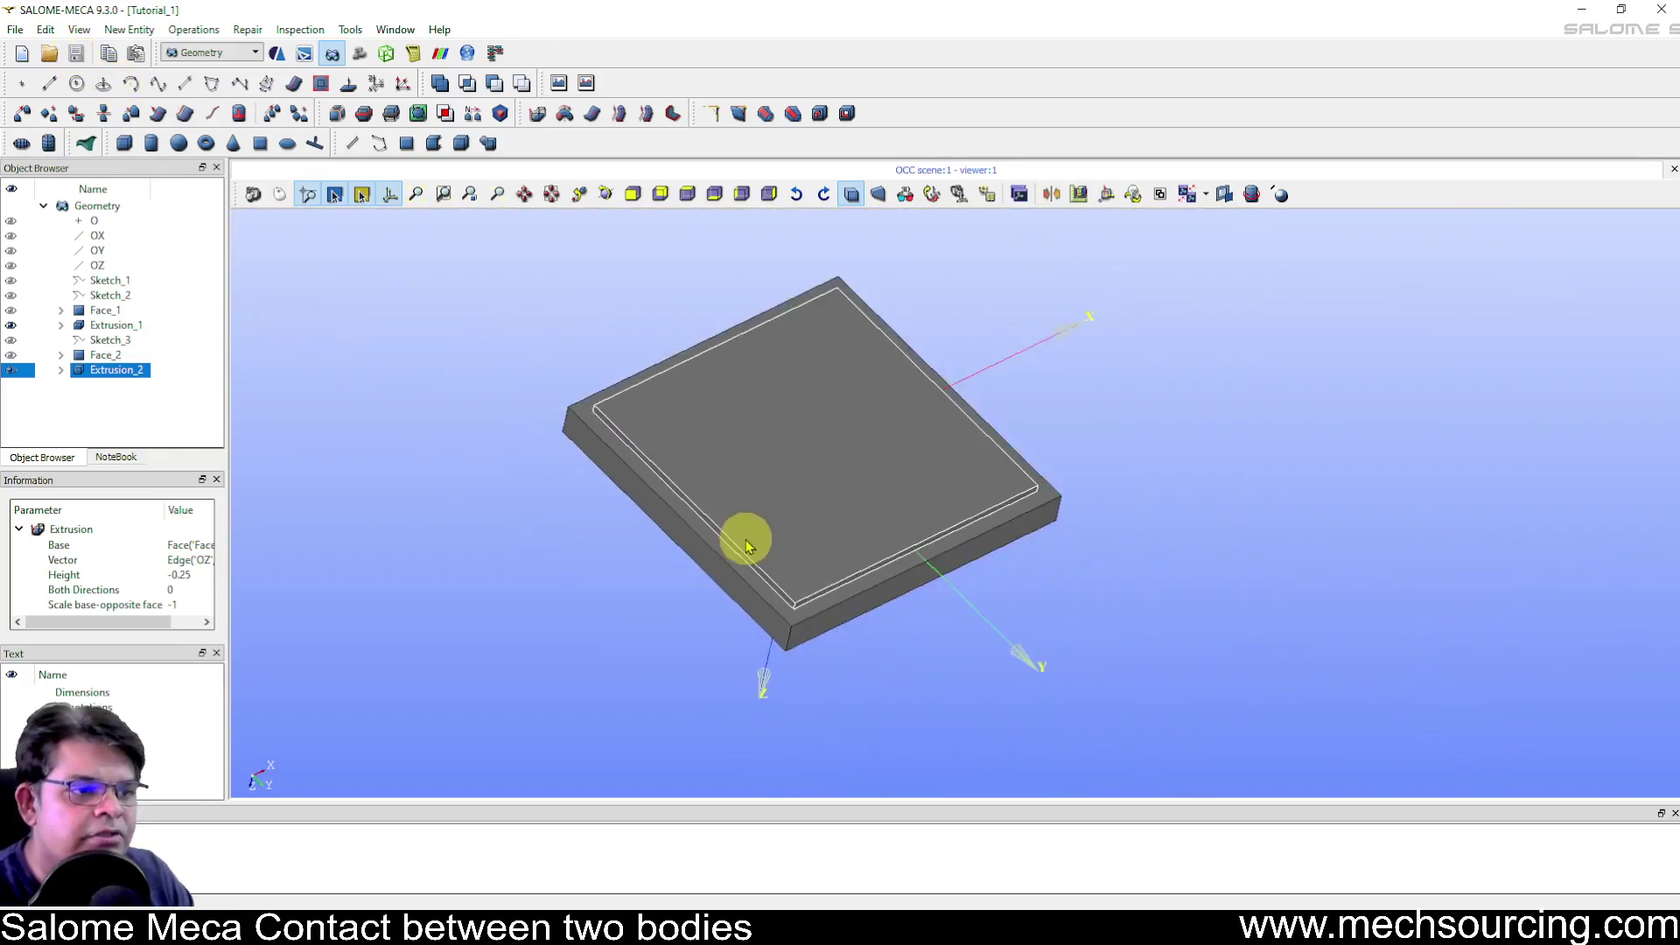
scroll(866, 633, up, 3)
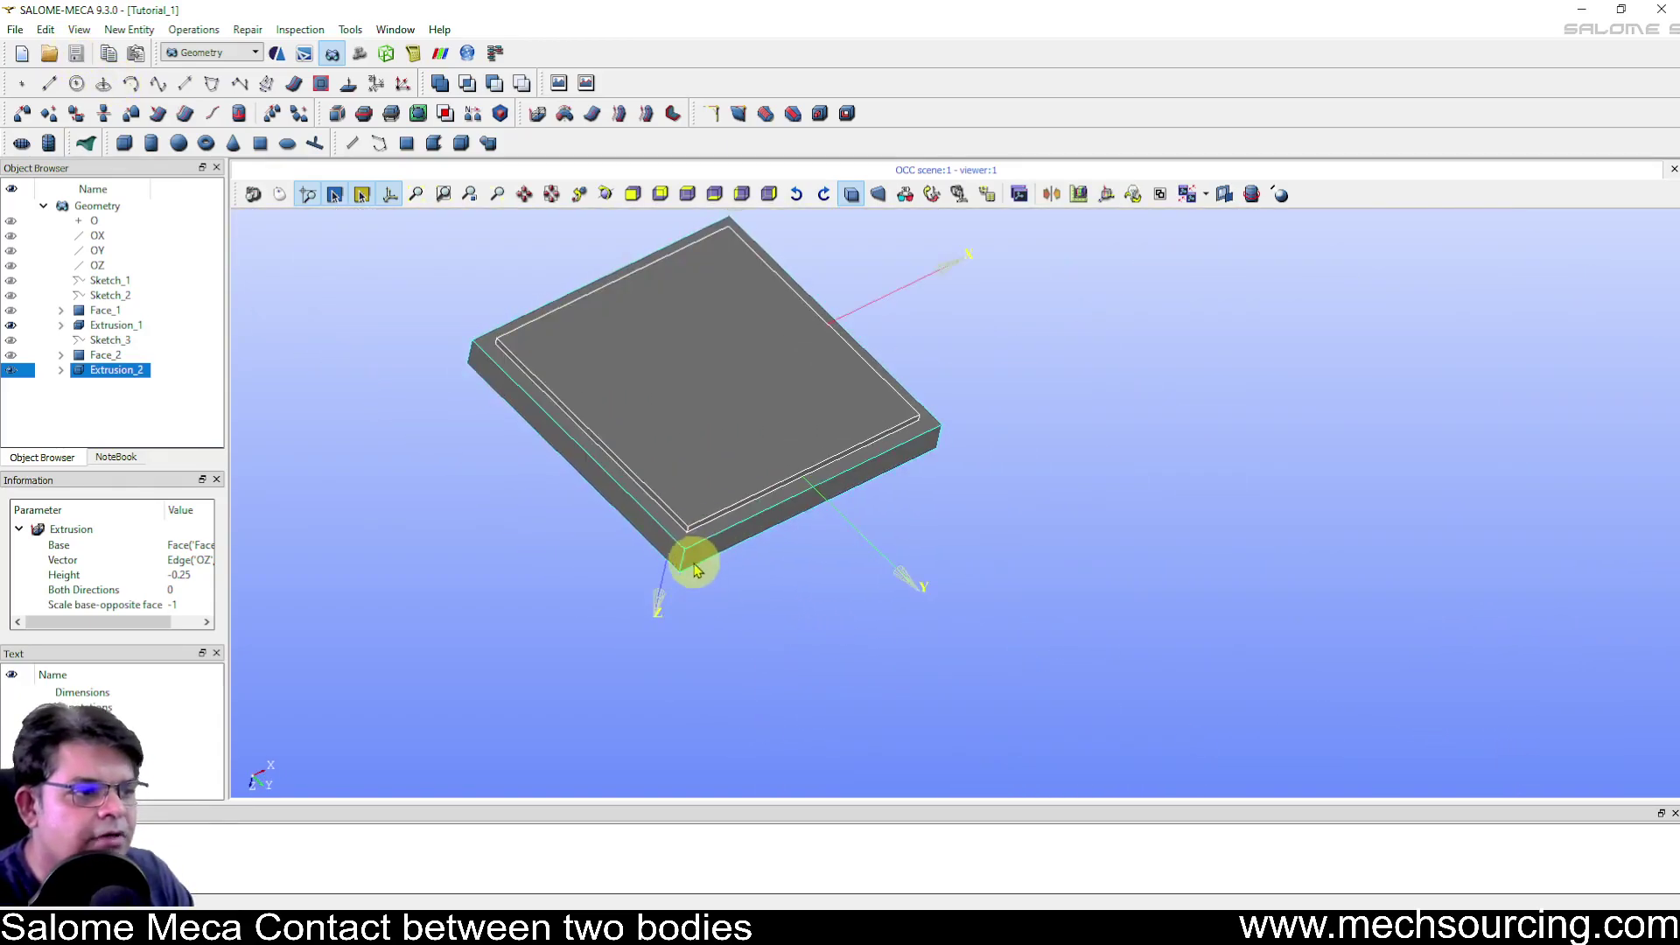
scroll(678, 535, up, 5)
scroll(927, 569, down, 8)
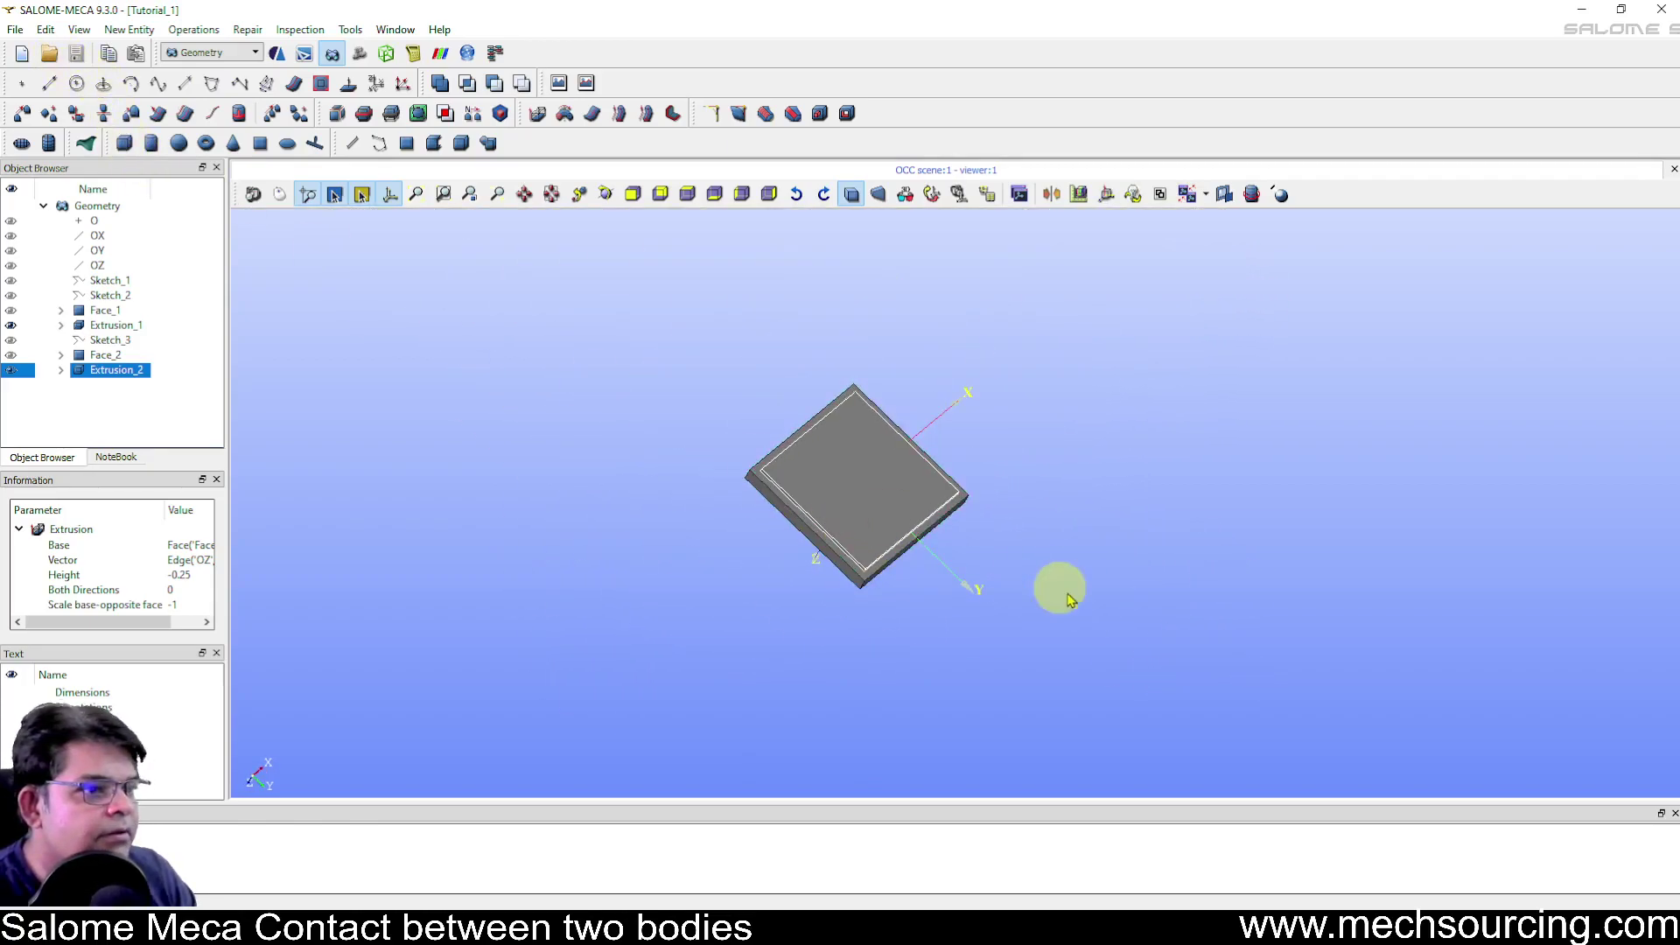
scroll(873, 450, up, 5)
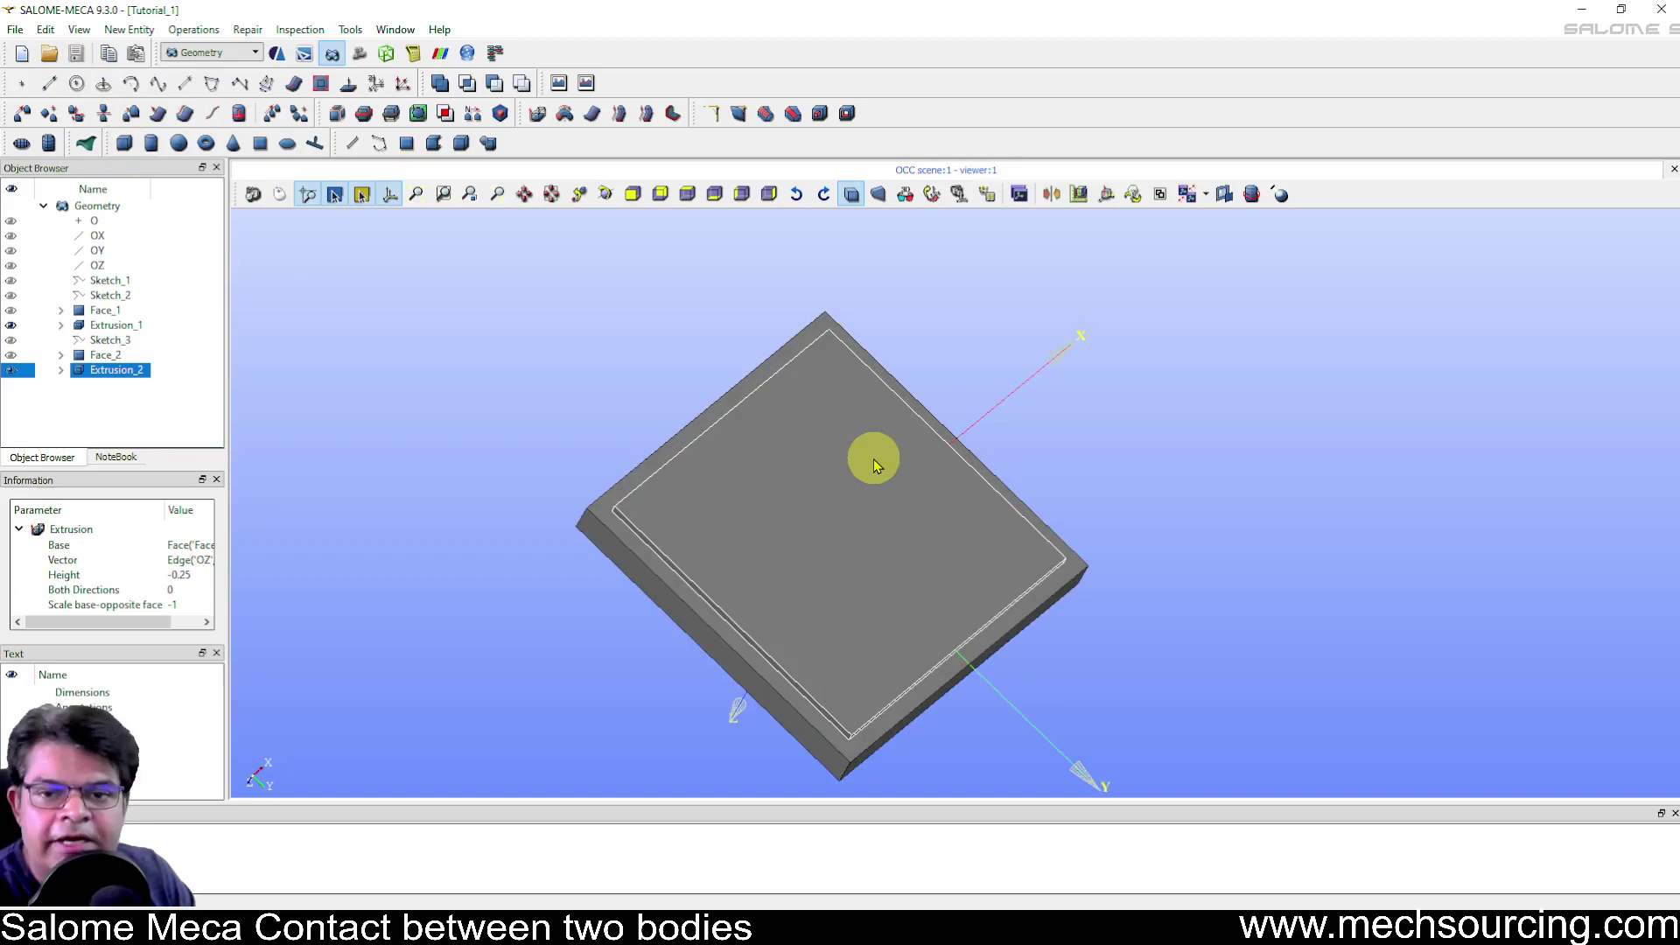
scroll(831, 413, down, 3)
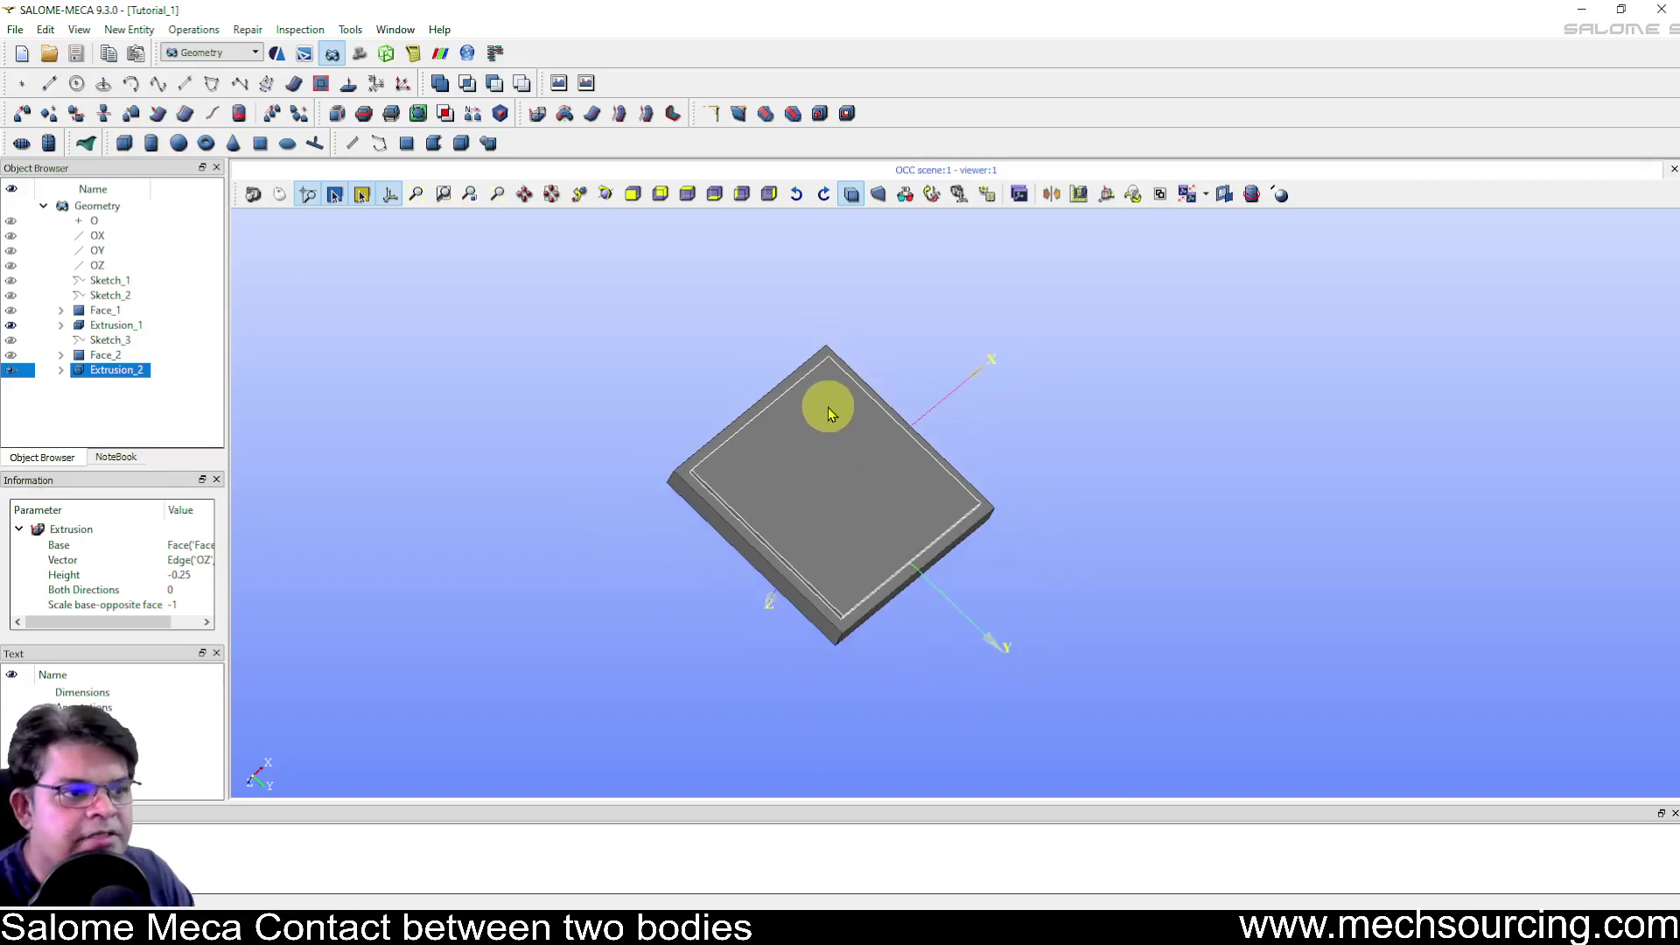
ctrl+right_drag(834, 426, 914, 573)
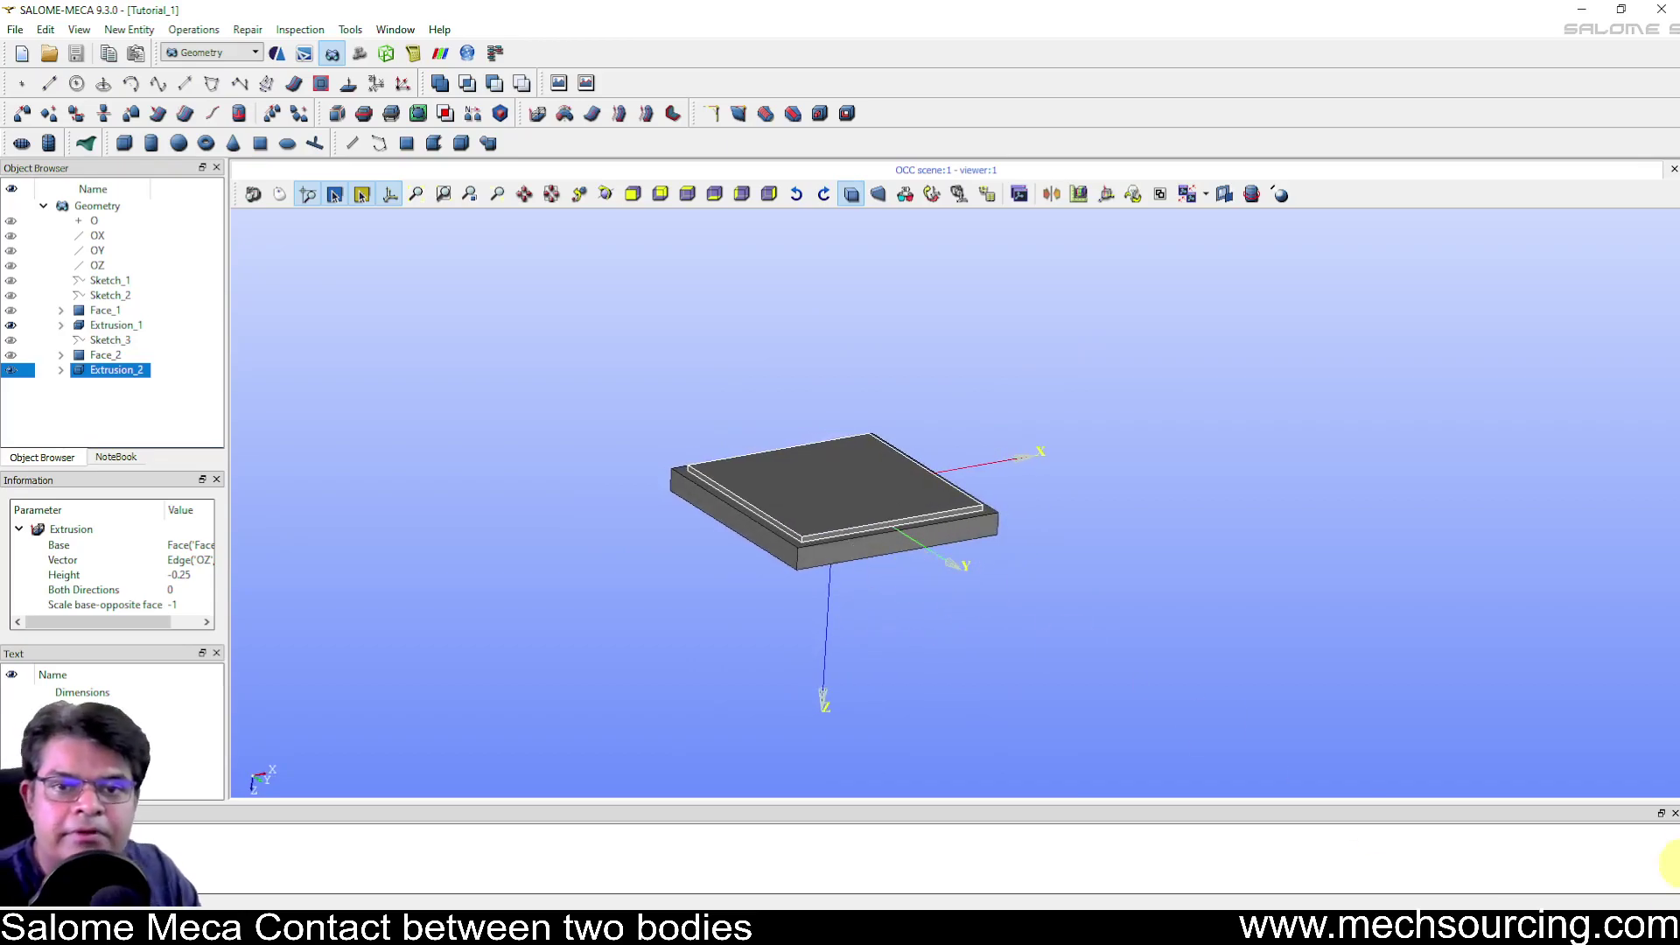